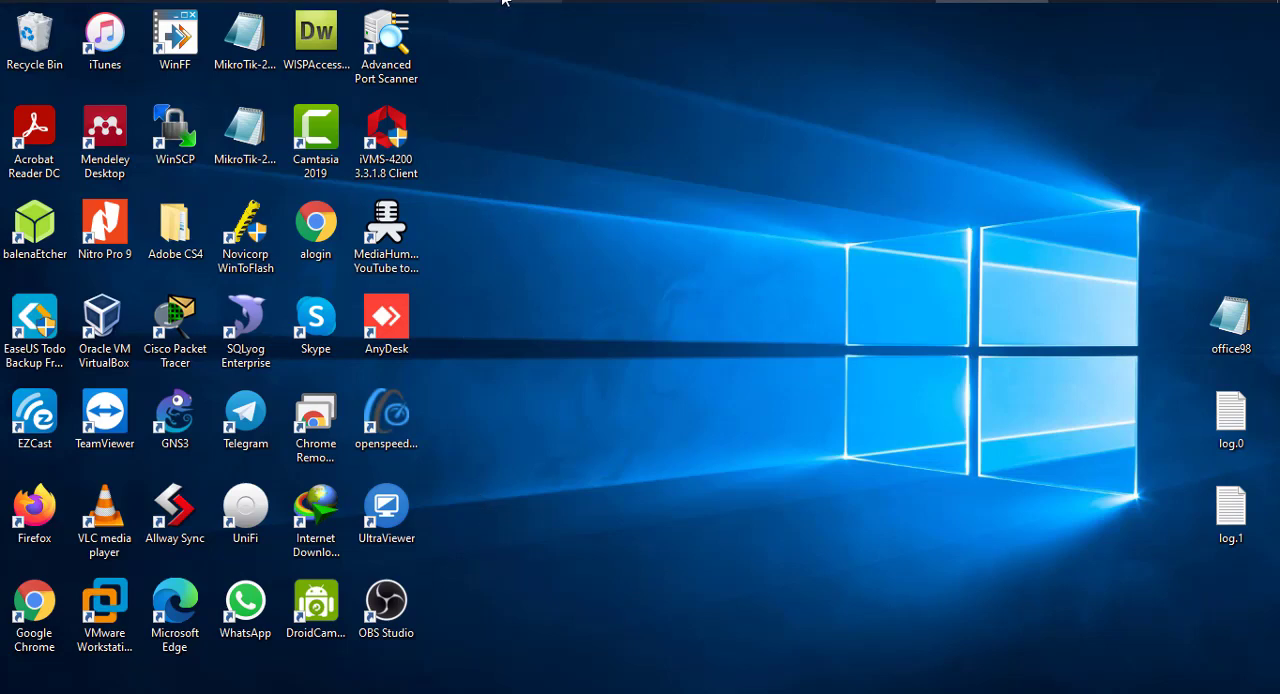
- Open Firefox, search the web for VirtualBox and open the Downloads page on virtualbox.org
right_click(503, 1)
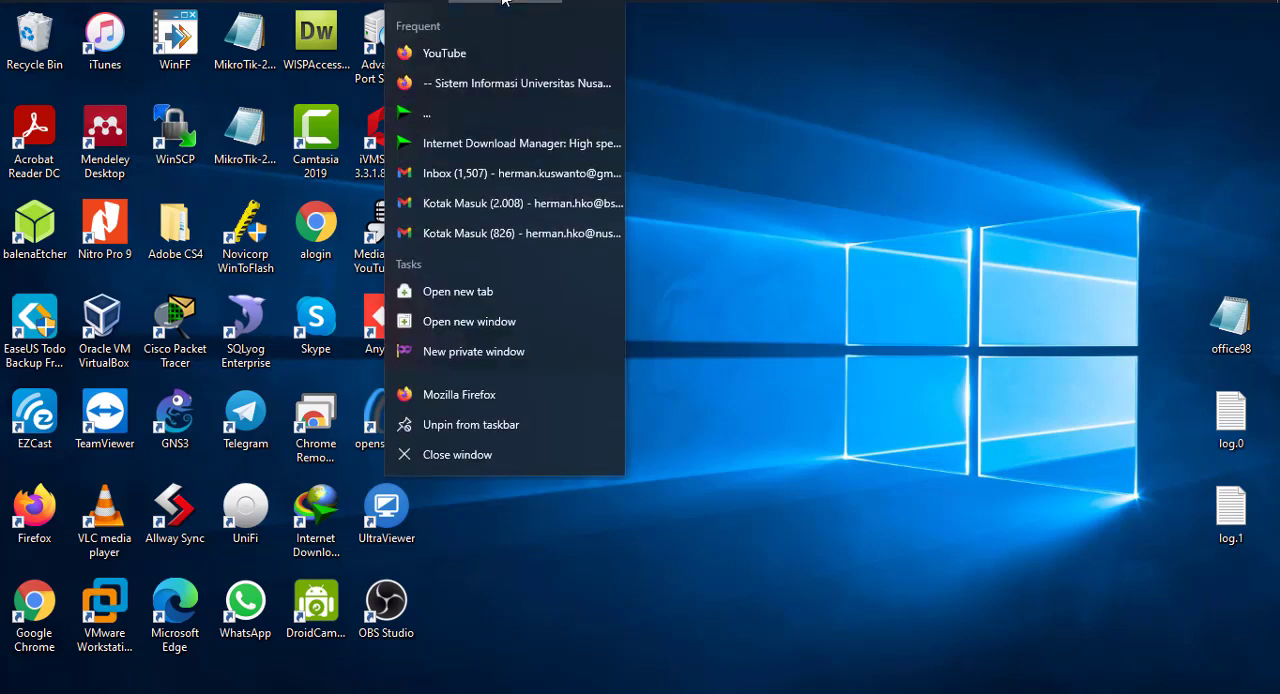
click(473, 398)
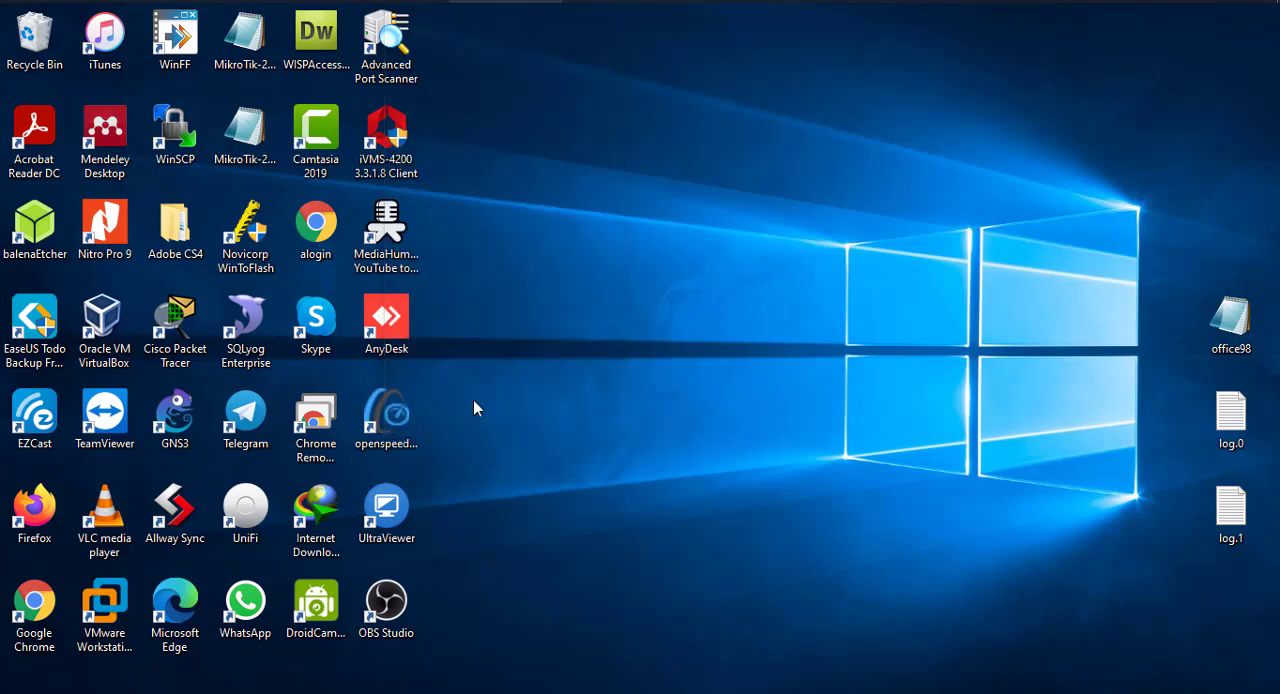
click(532, 90)
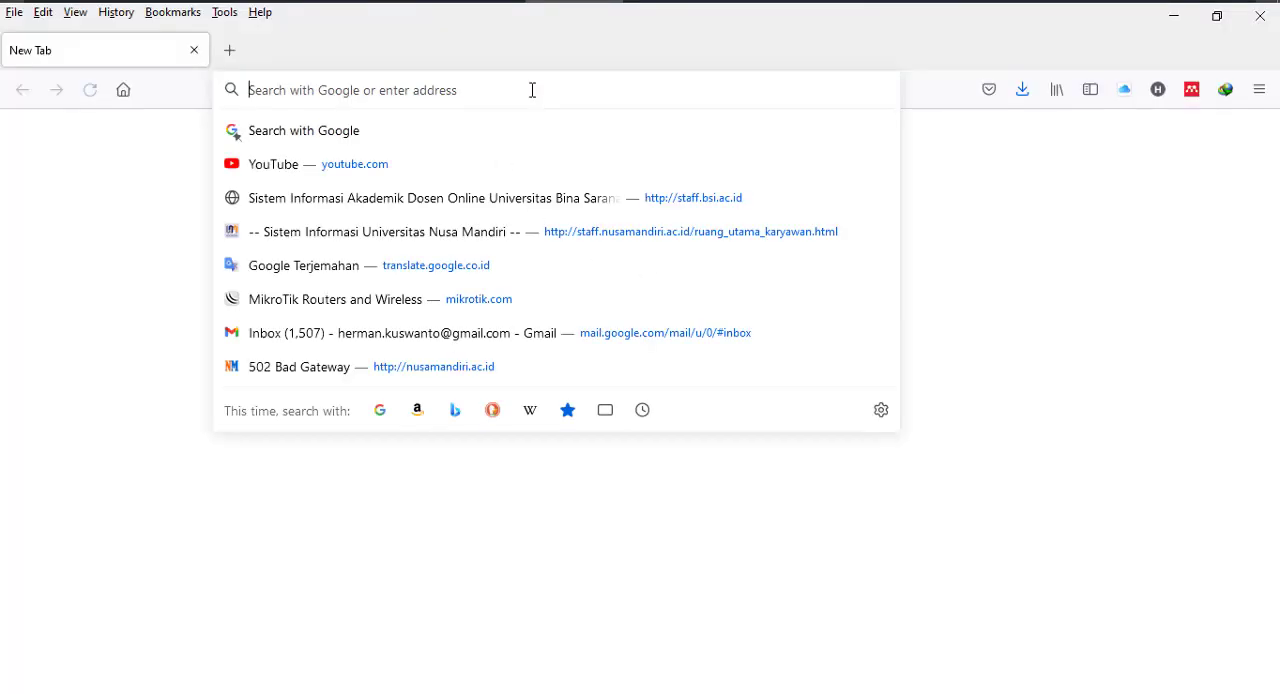
text(virtyalbox)
key(Return)
click(270, 420)
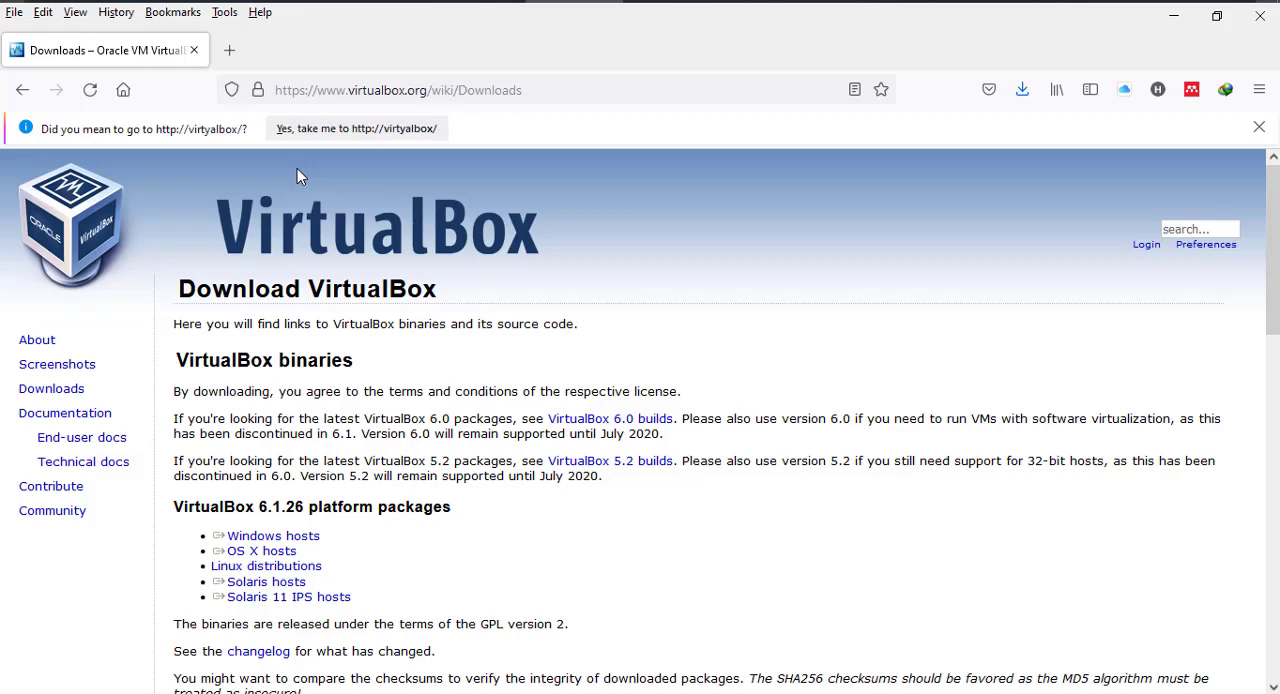
key(F5)
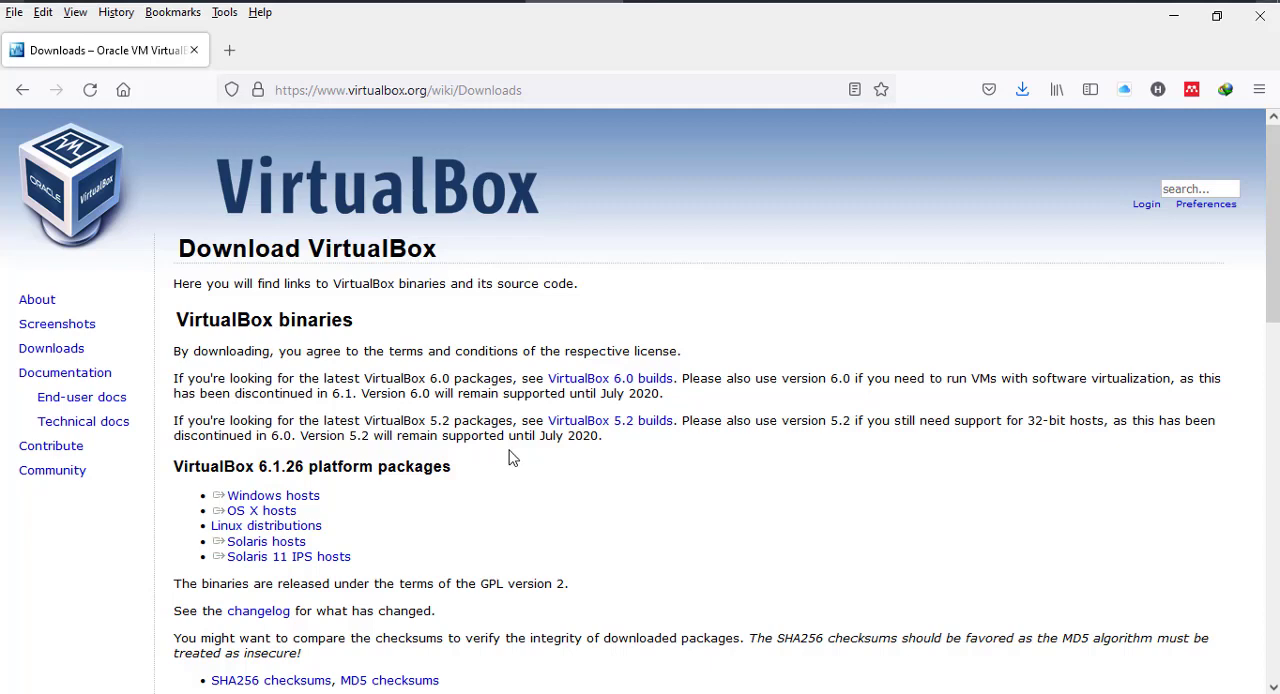
scroll(511, 457, down, 2)
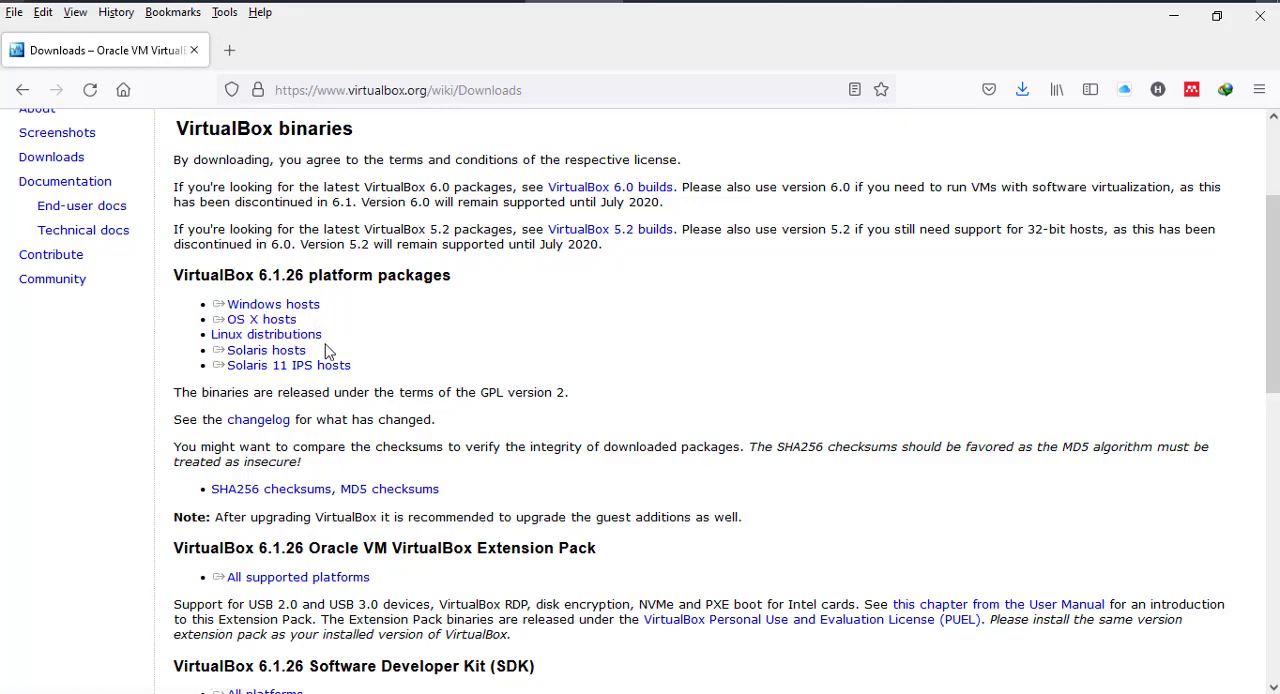
scroll(326, 351, up, 2)
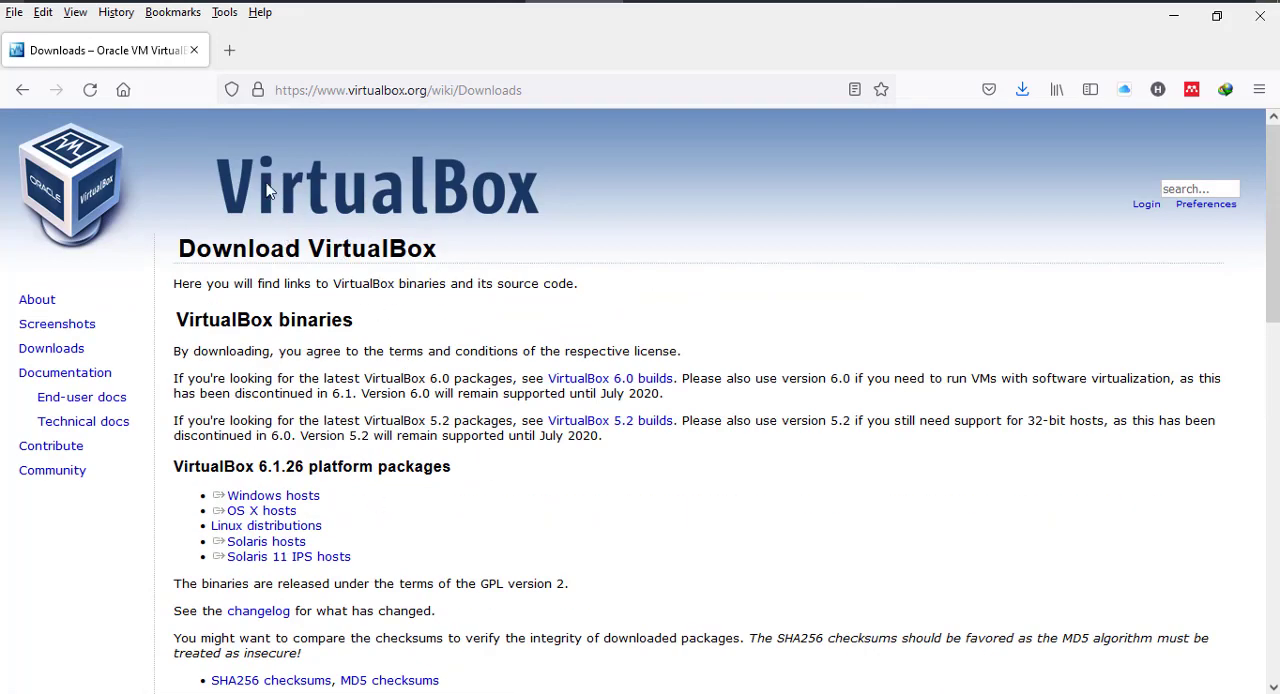
- Open mikrotik.com in a new browser tab and go to its Software downloads page
click(229, 50)
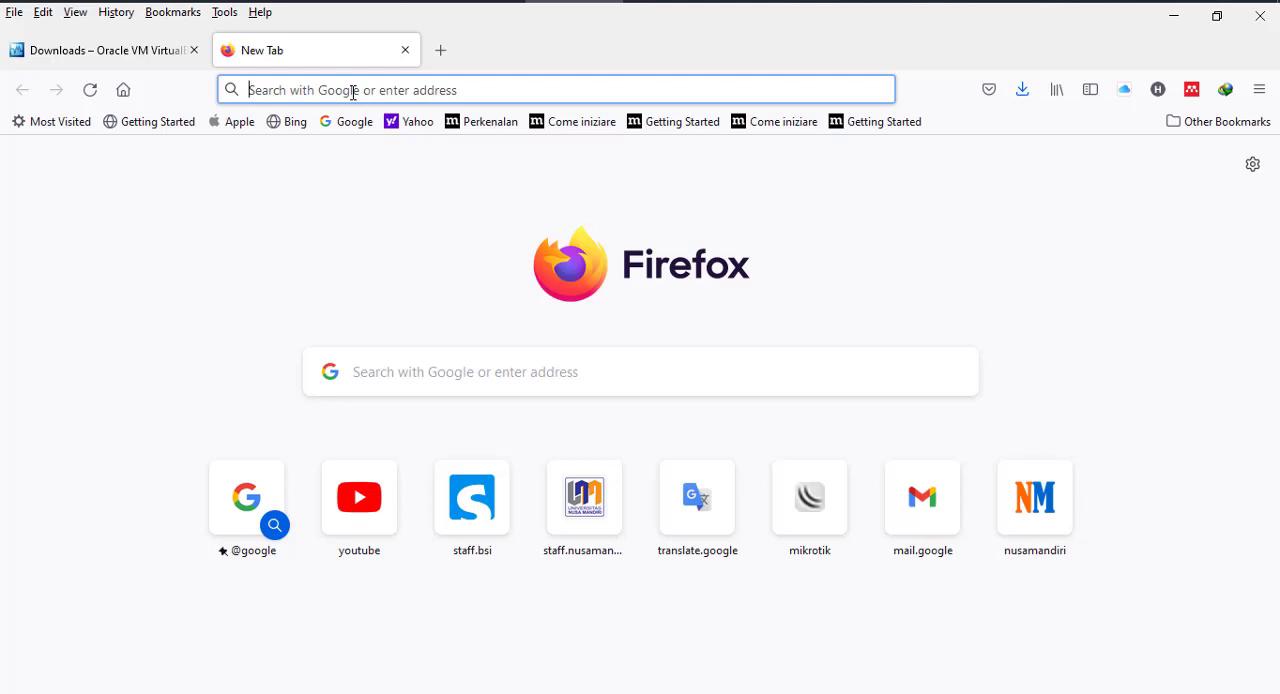
text(mikrotik.com/)
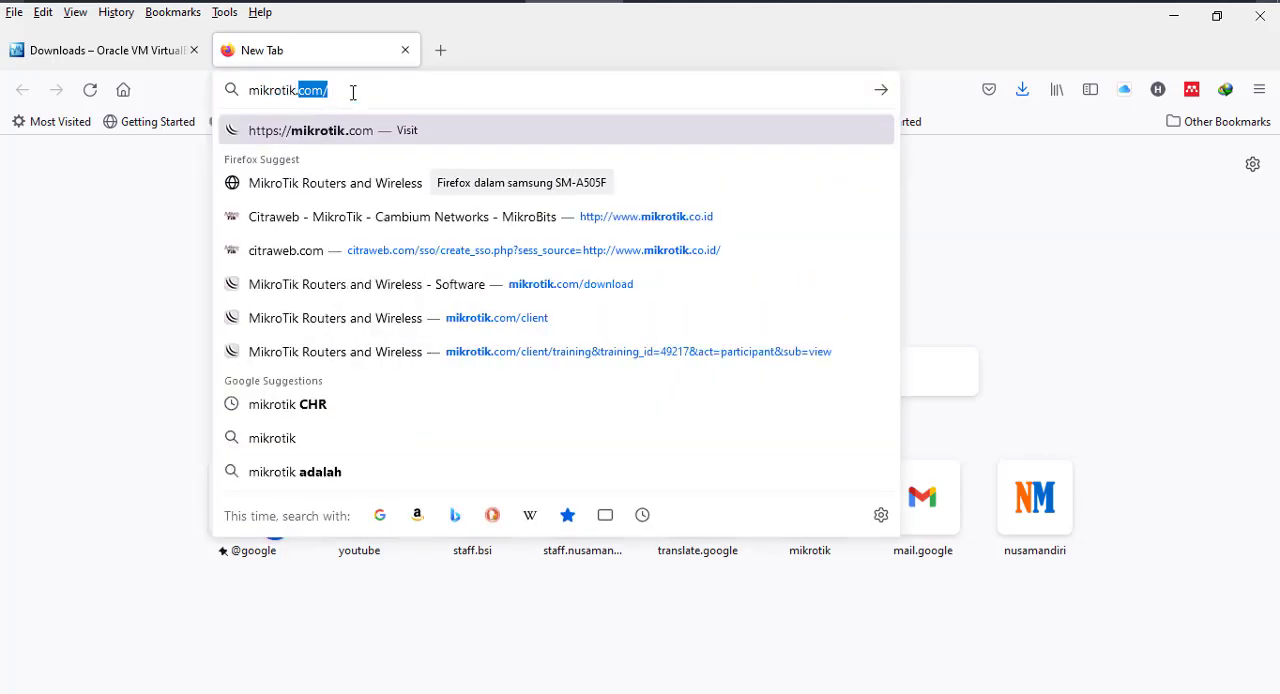
key(Return)
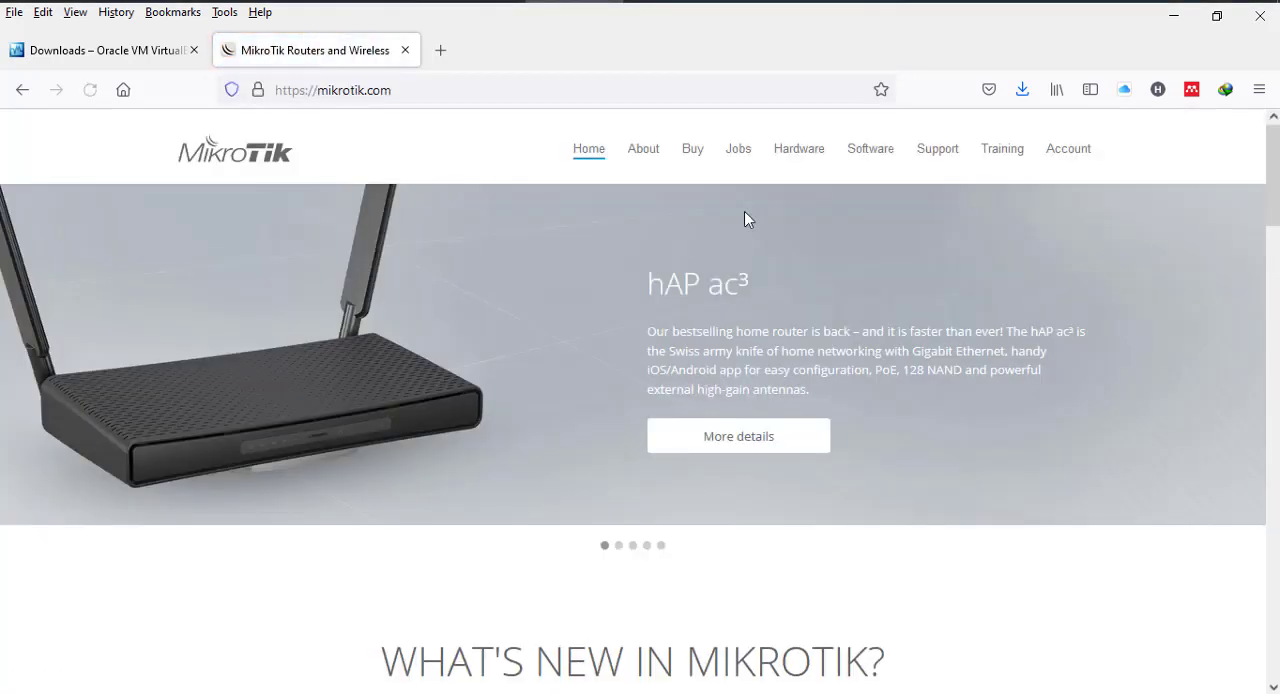
click(871, 157)
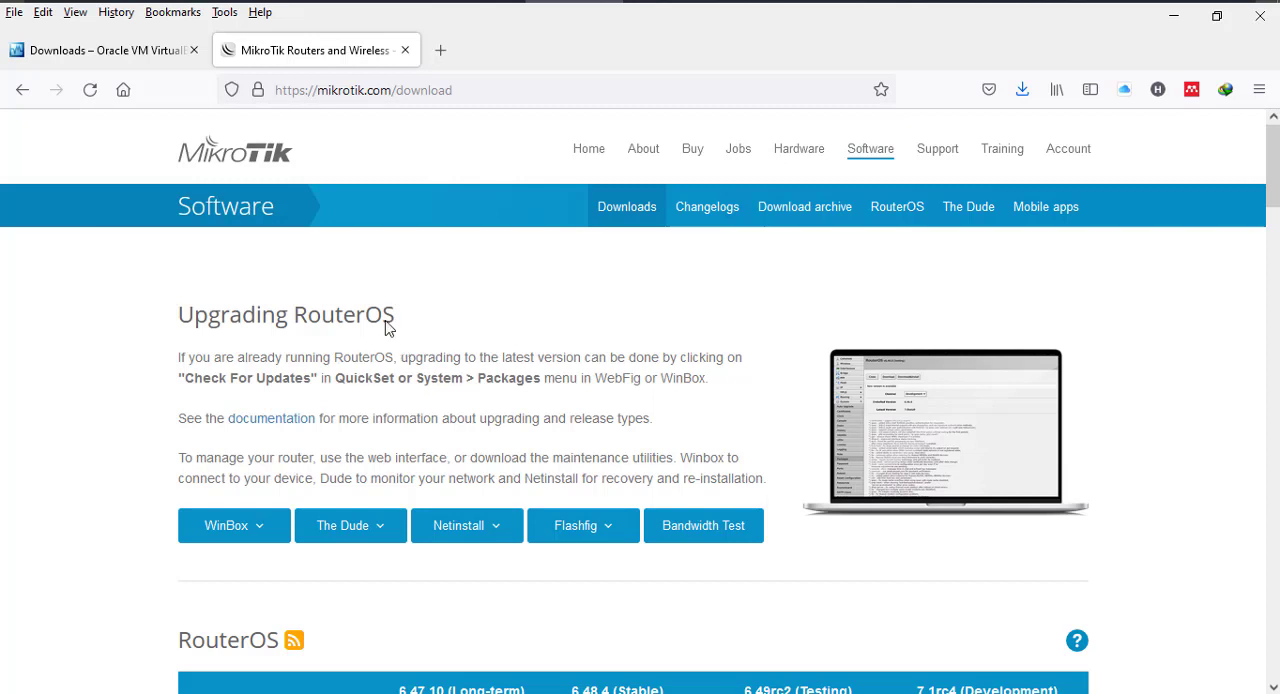
- Check which WinBox versions the MikroTik downloads page offers
click(263, 540)
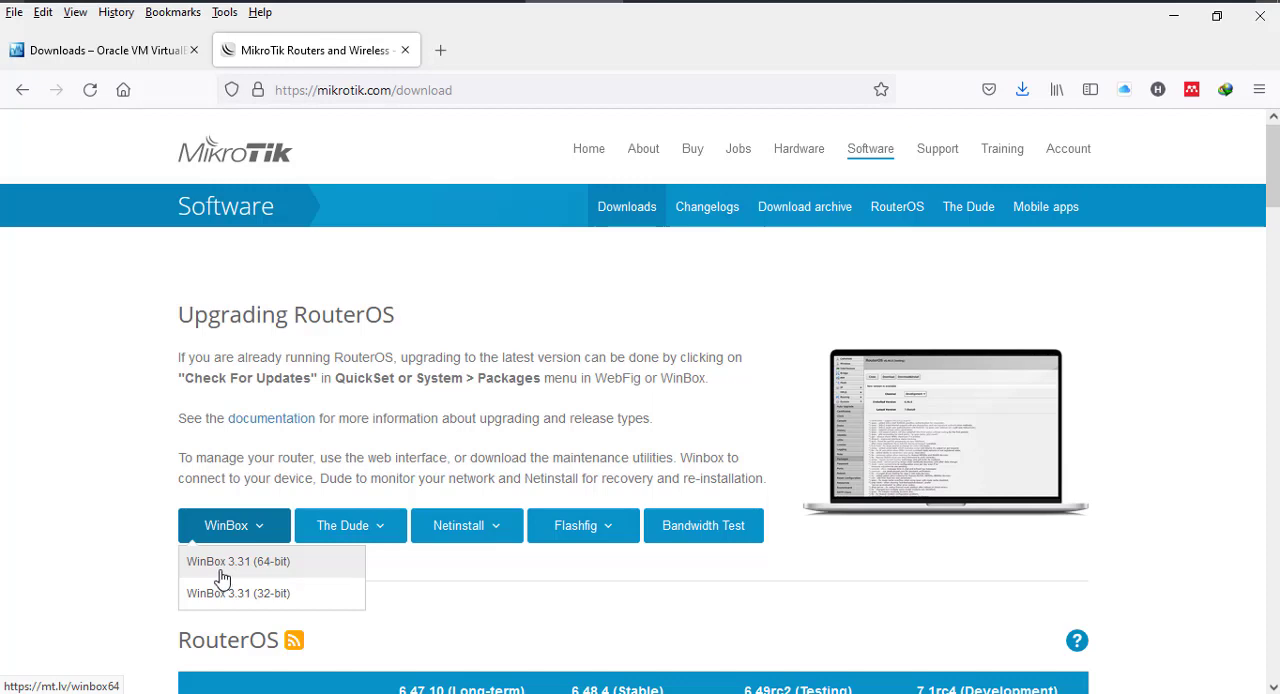
click(430, 598)
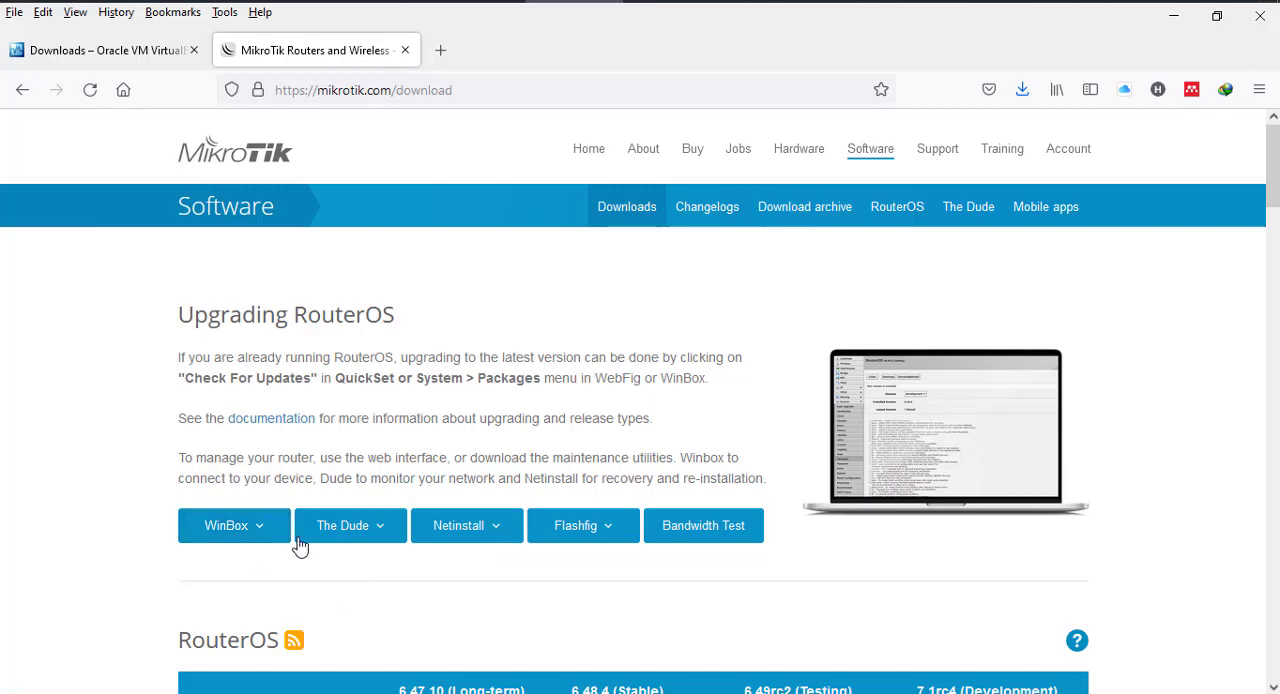
scroll(676, 358, down, 5)
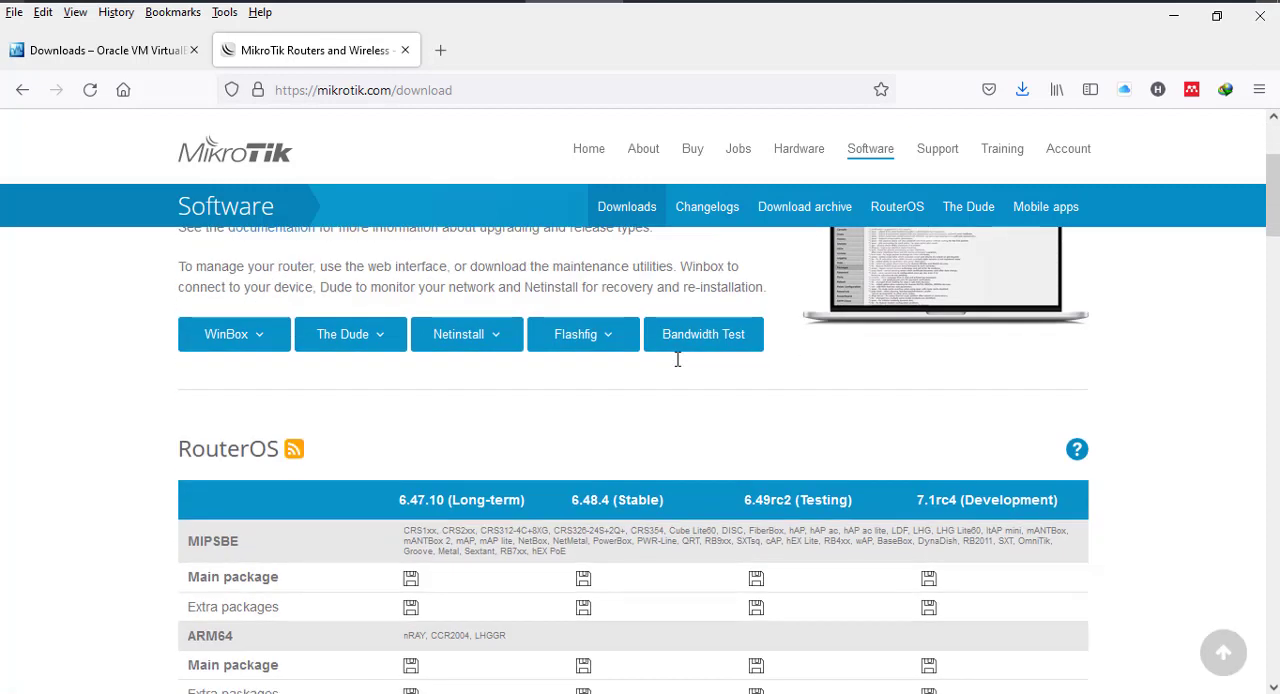
scroll(680, 363, up, 4)
- Download the 6.48.4 (Stable) VDI image of Cloud Hosted Router and save the file chr-6.48.4.vdi
scroll(251, 466, down, 2)
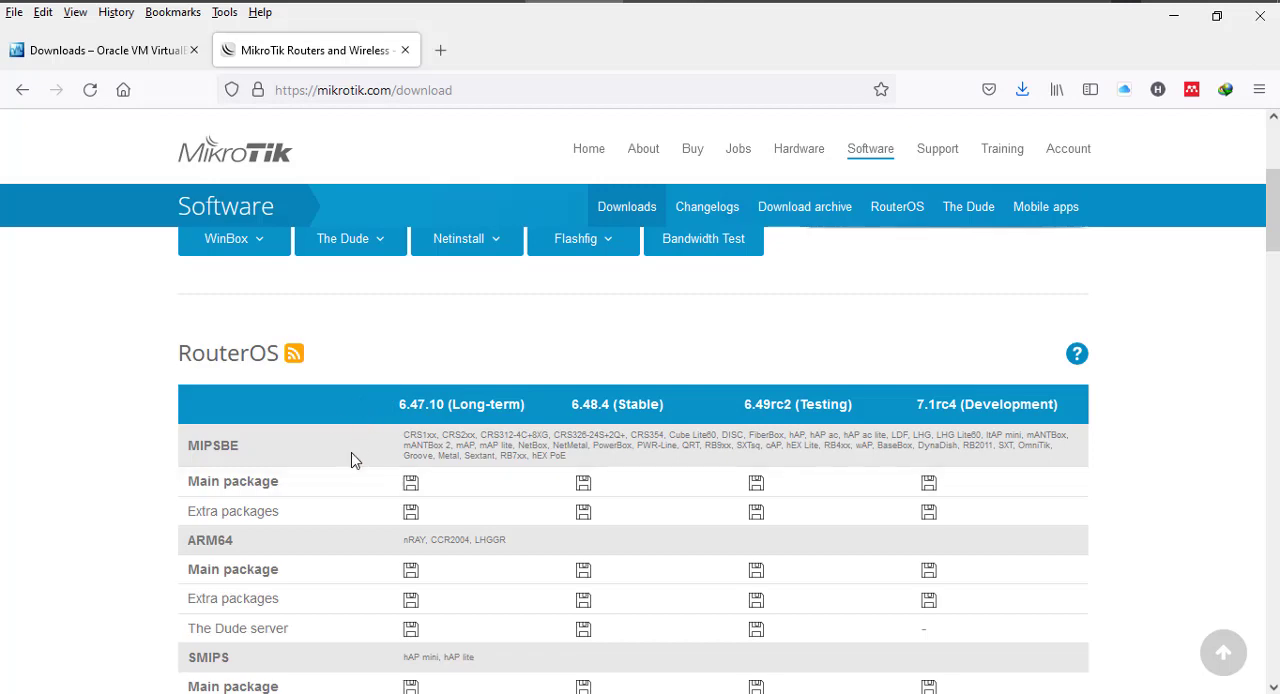
scroll(370, 500, down, 2)
scroll(364, 500, down, 4)
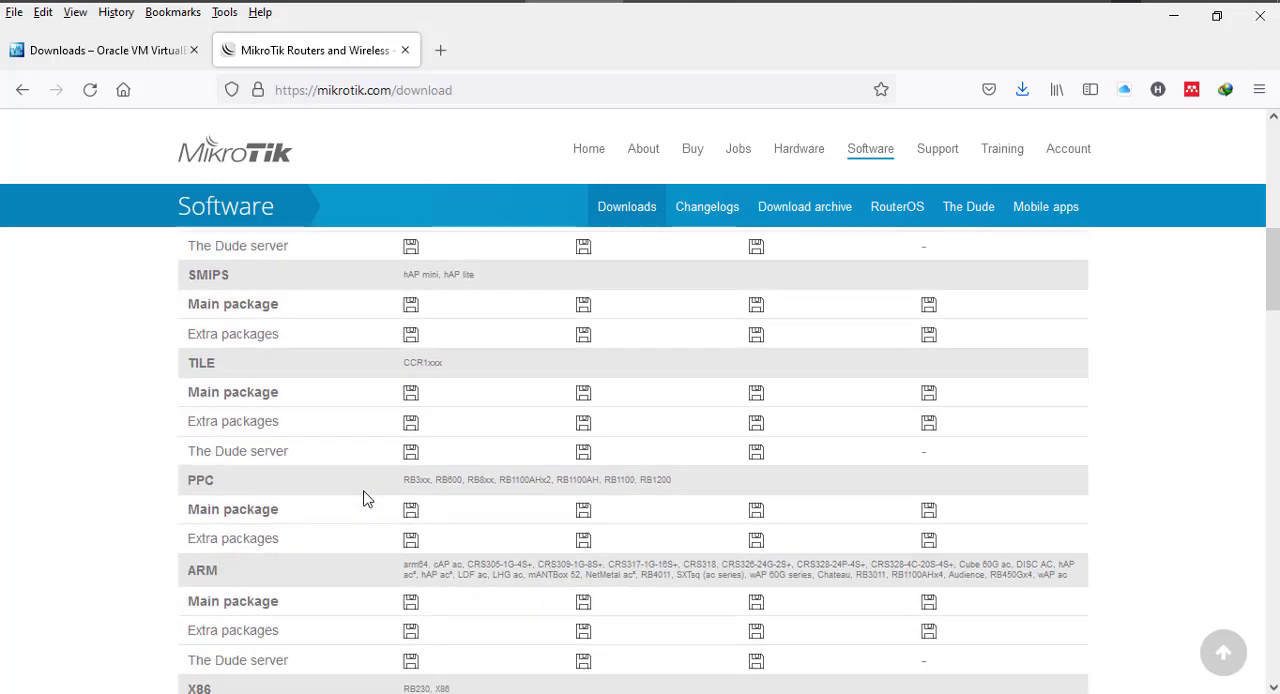
scroll(364, 500, down, 5)
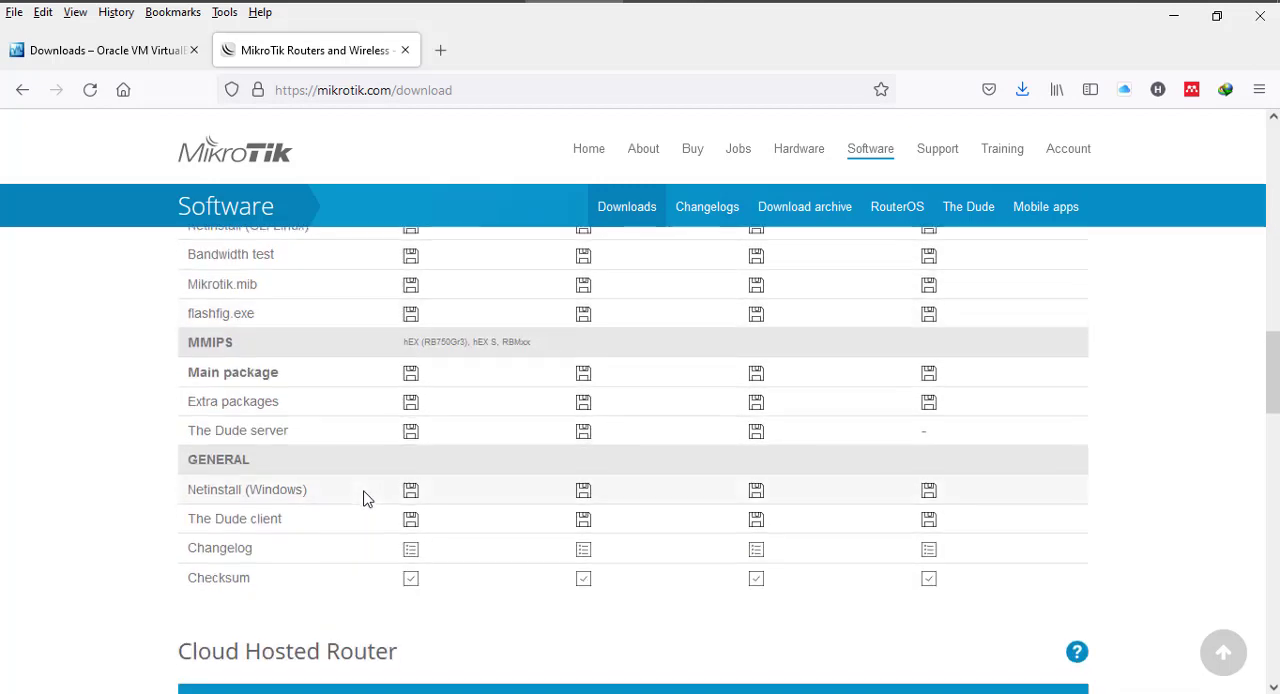
scroll(364, 500, down, 3)
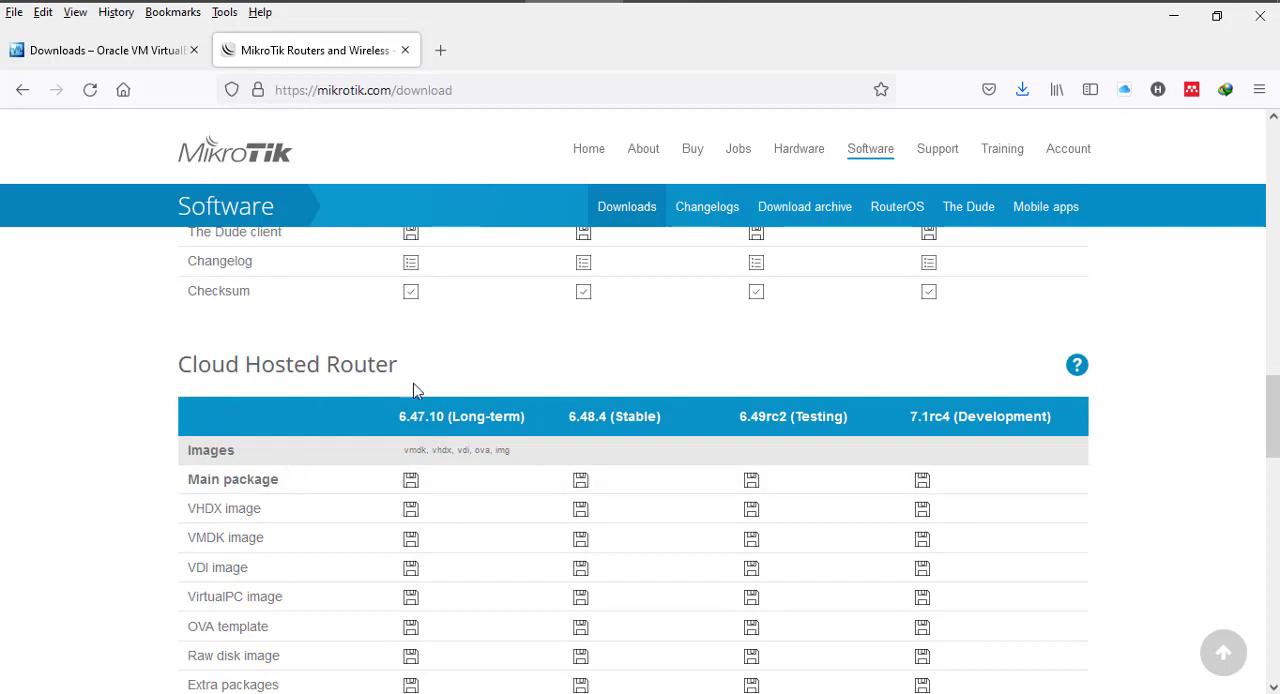
scroll(503, 376, down, 2)
scroll(503, 376, up, 1)
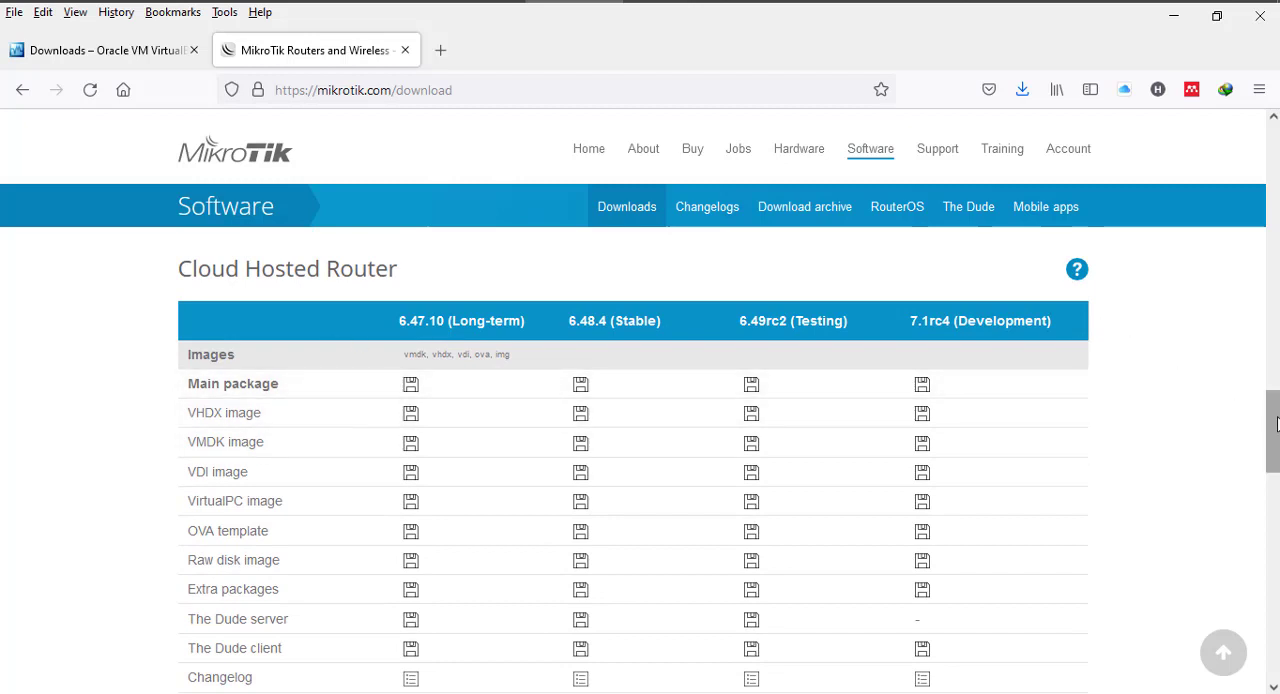
drag(1268, 401, 1276, 427)
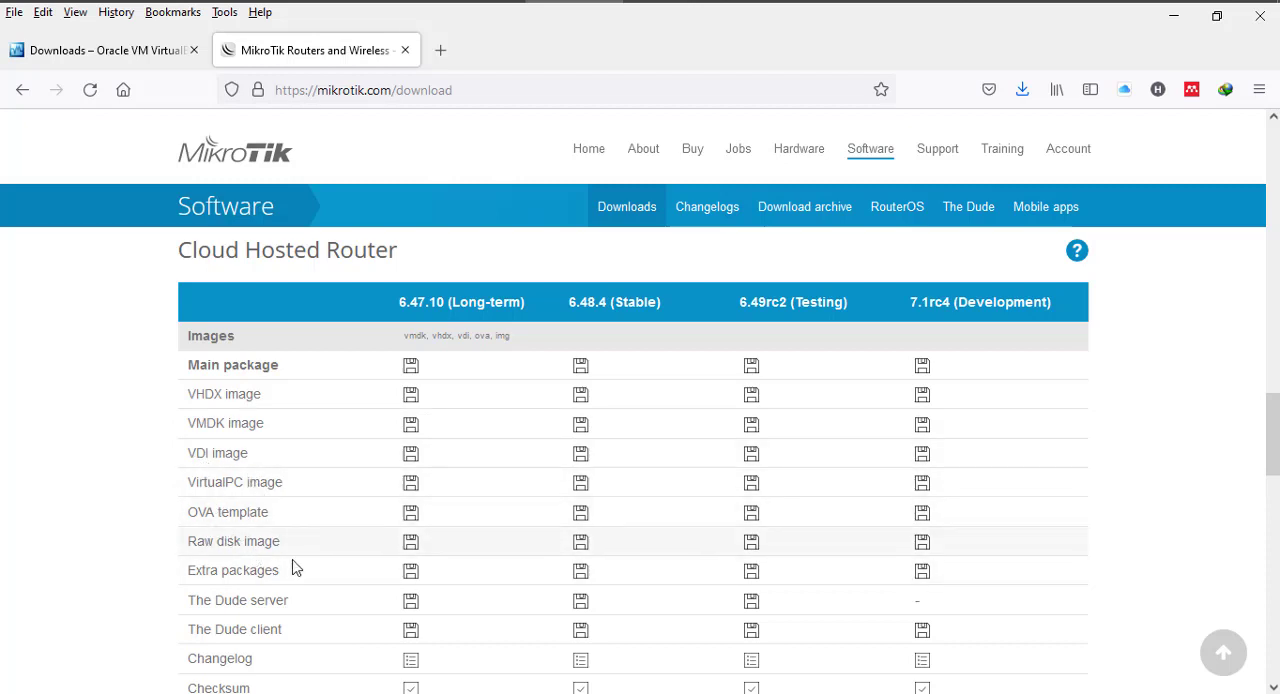
scroll(295, 620, down, 2)
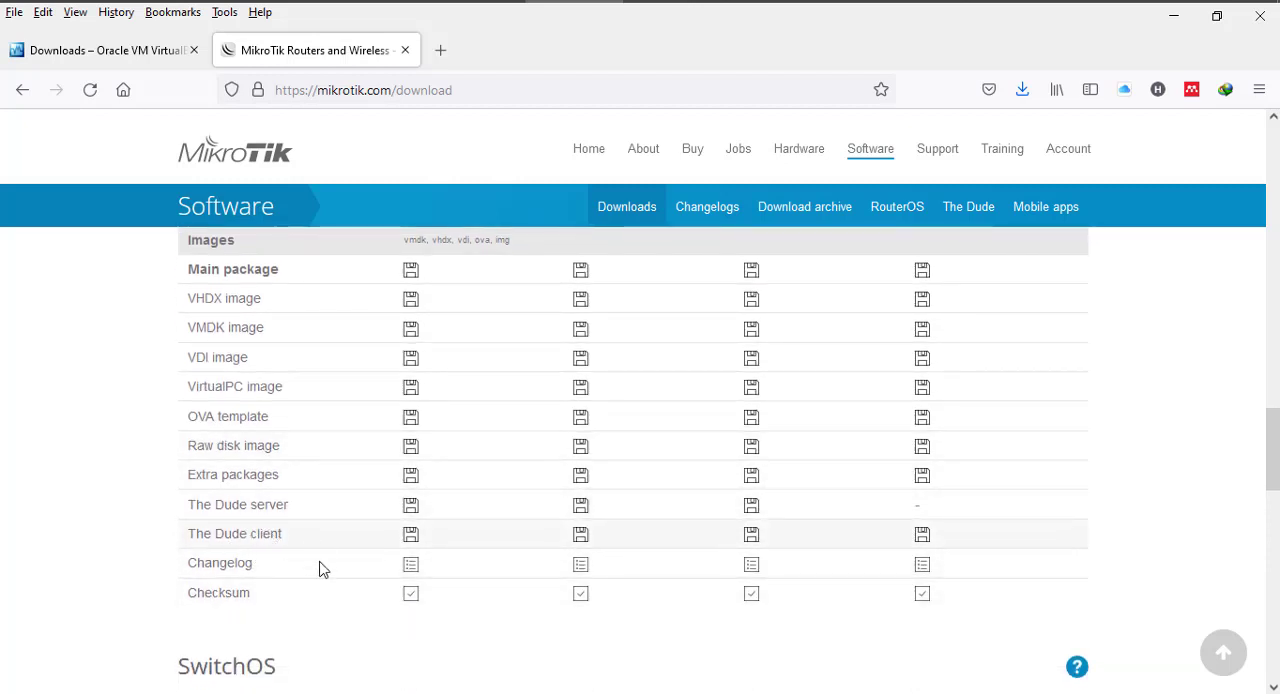
scroll(312, 553, up, 2)
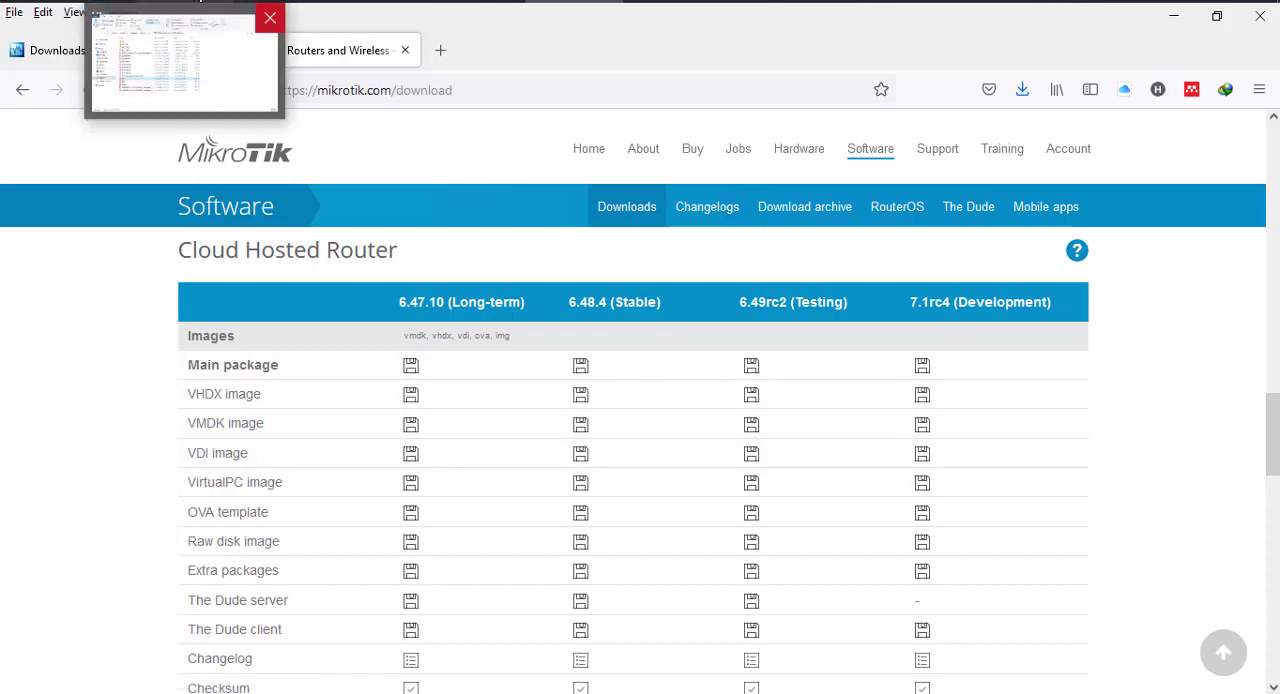
click(581, 460)
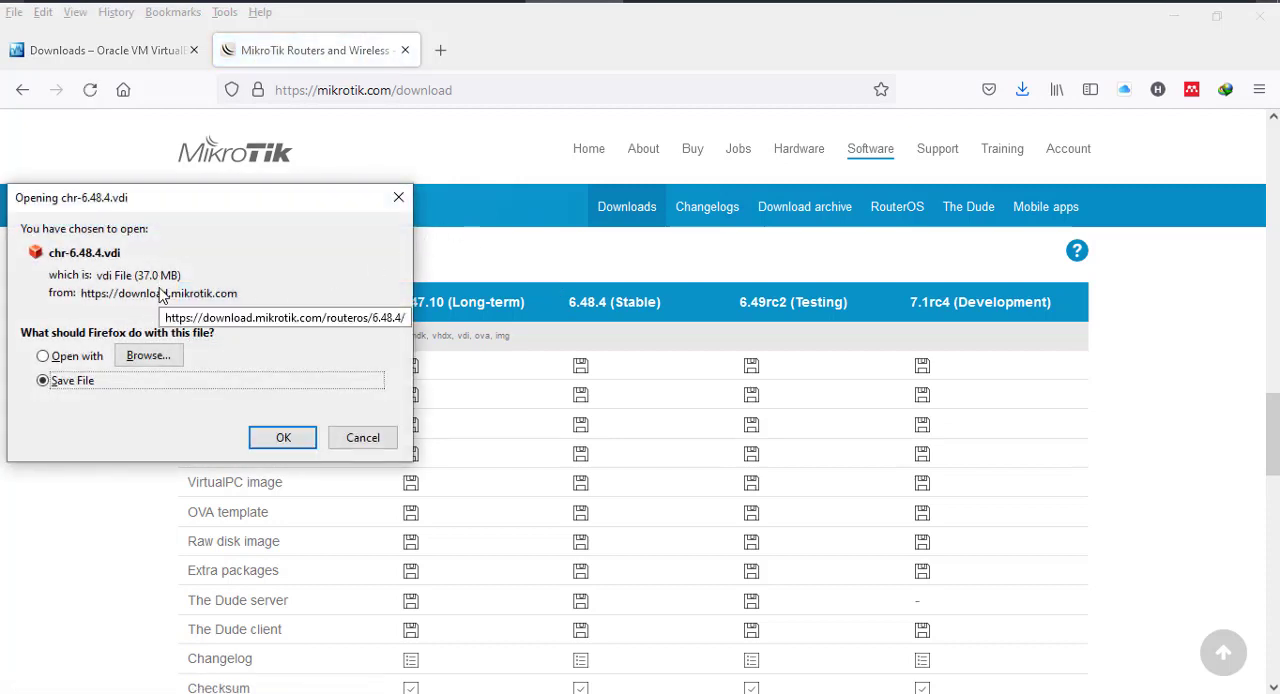
click(275, 445)
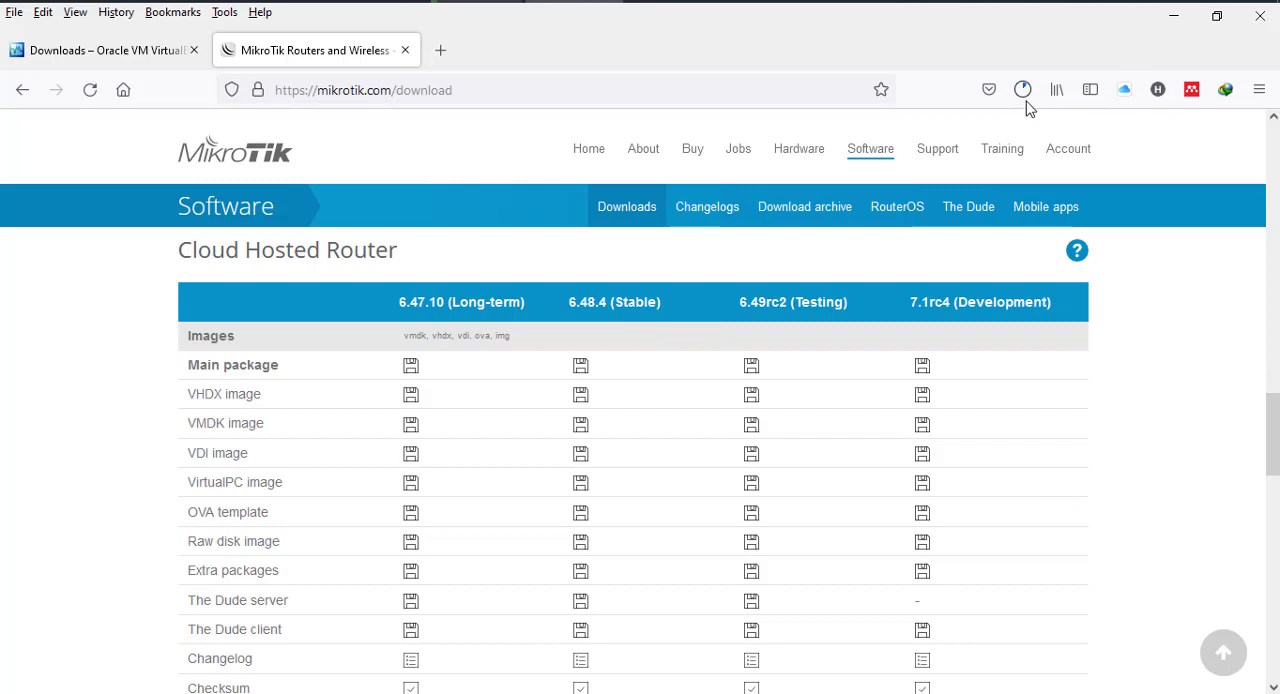
- Return to the VirtualBox downloads page, and launch the installed Oracle VM VirtualBox application
click(75, 52)
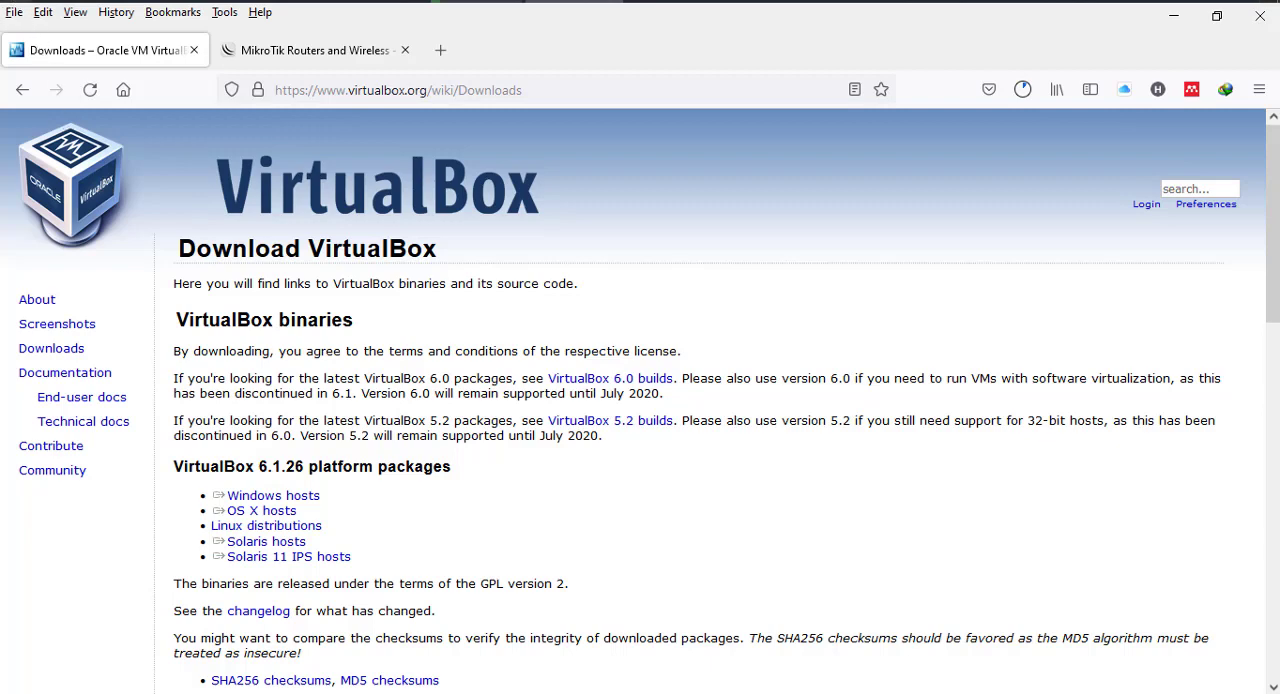
click(10, 3)
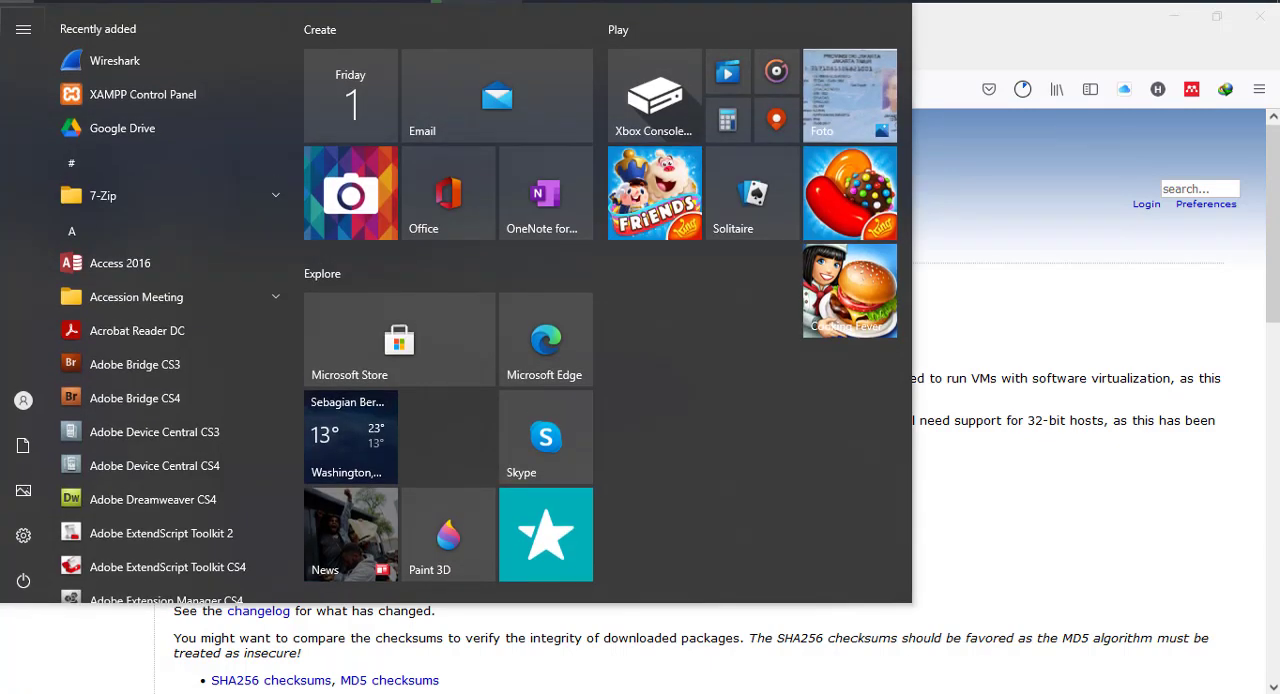
text(virt)
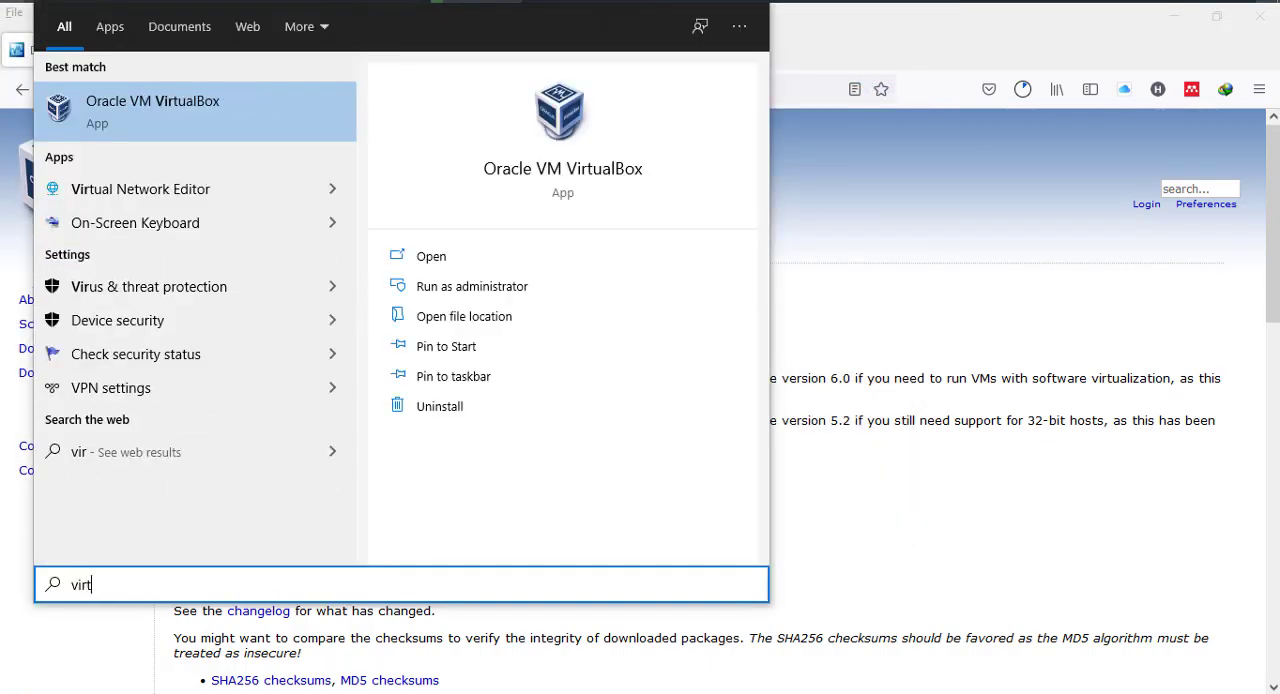
key(Return)
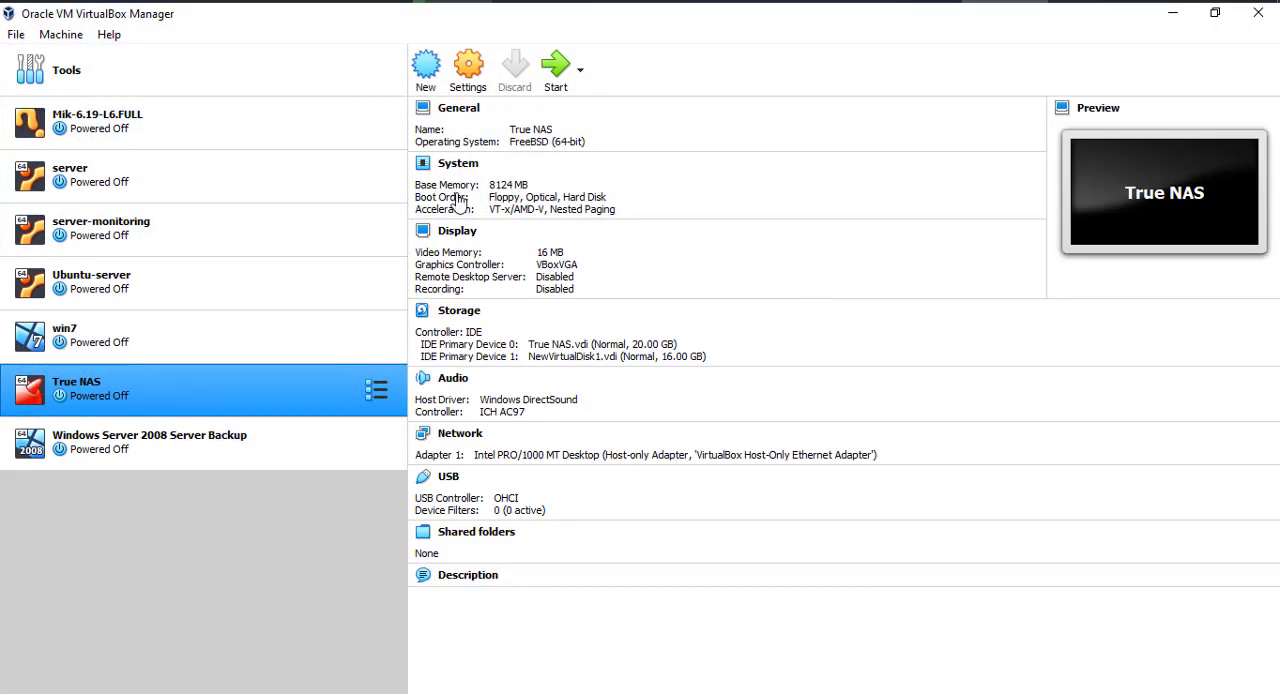
- Compare the installed version in VirtualBox's About information with the platform packages release on the download page, and close the About window
click(109, 35)
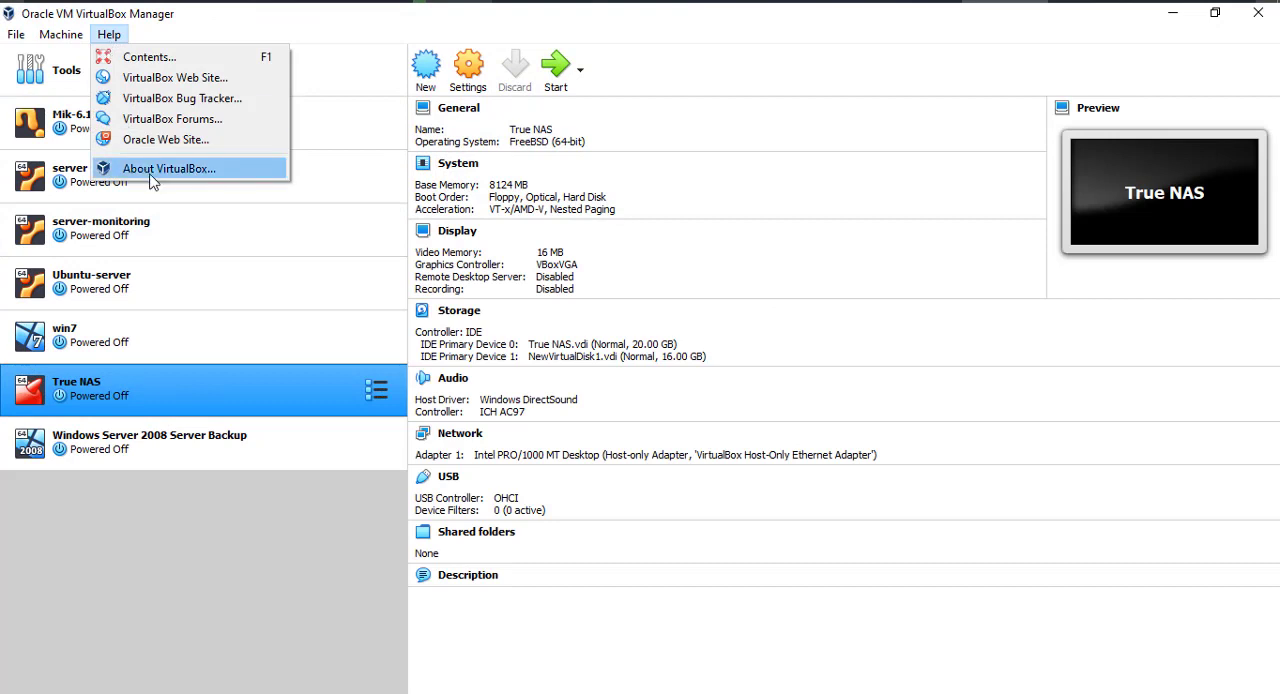
click(115, 167)
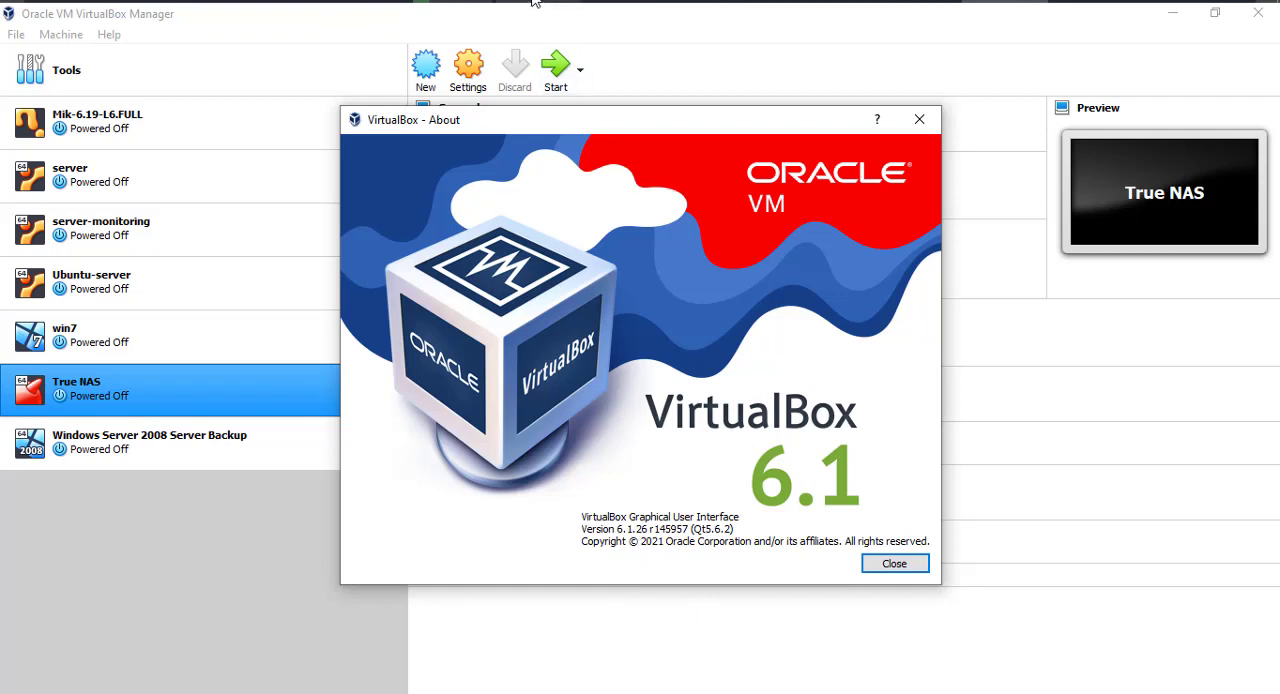
mouse_move(533, 2)
click(586, 60)
double_click(180, 470)
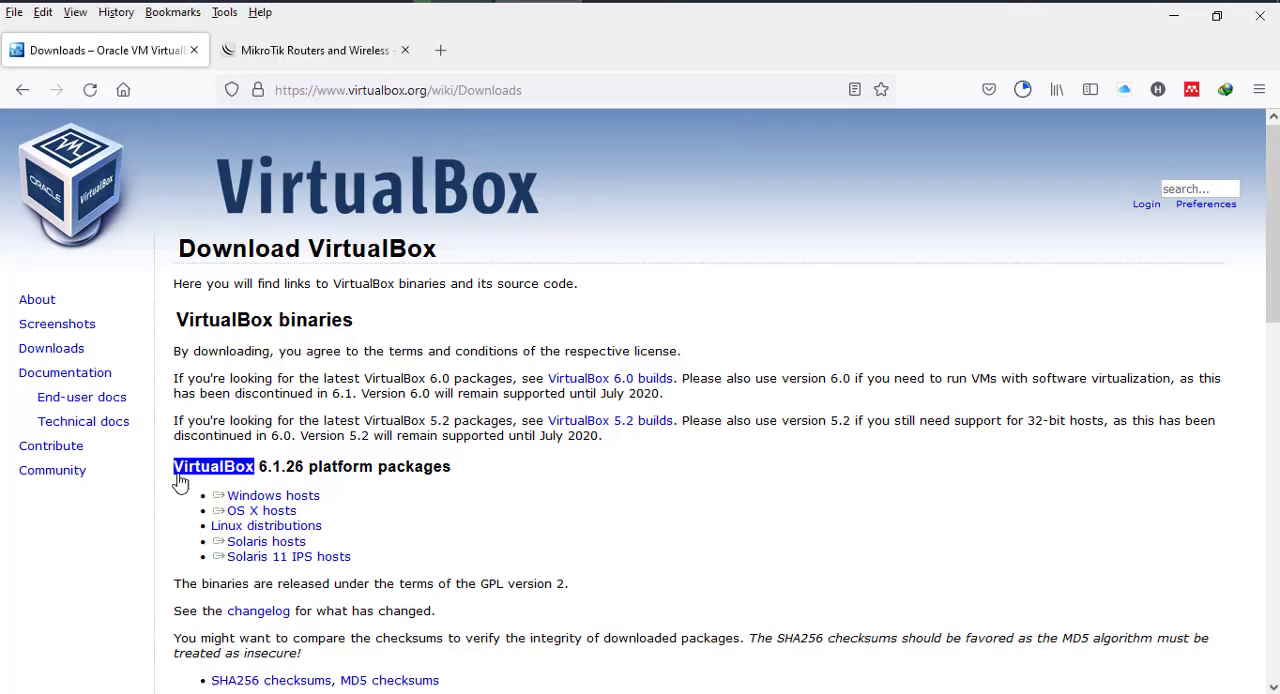
click(180, 482)
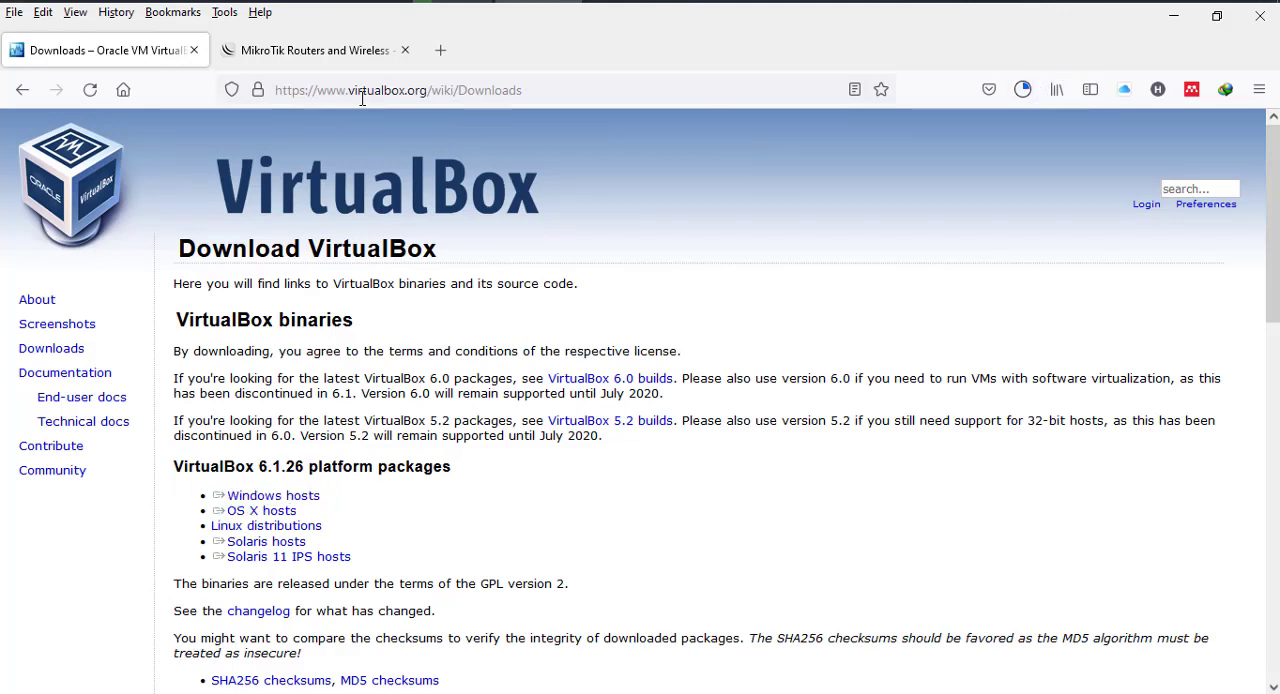
click(343, 55)
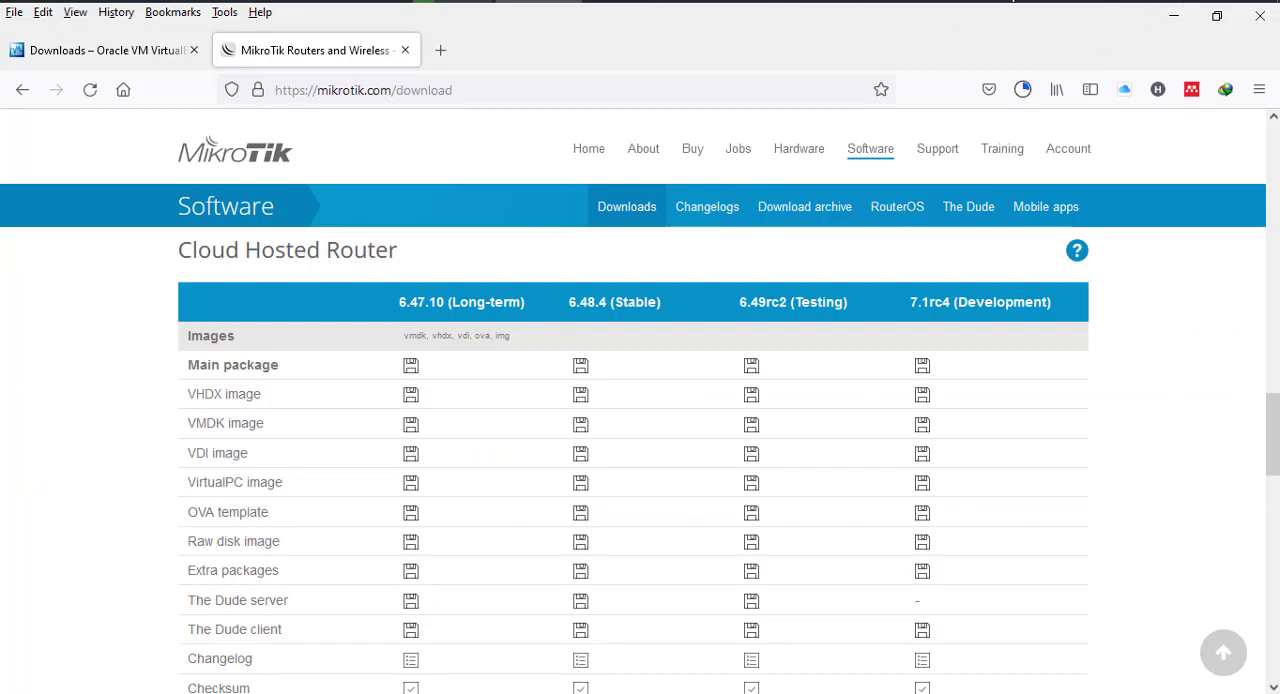
click(1003, 1)
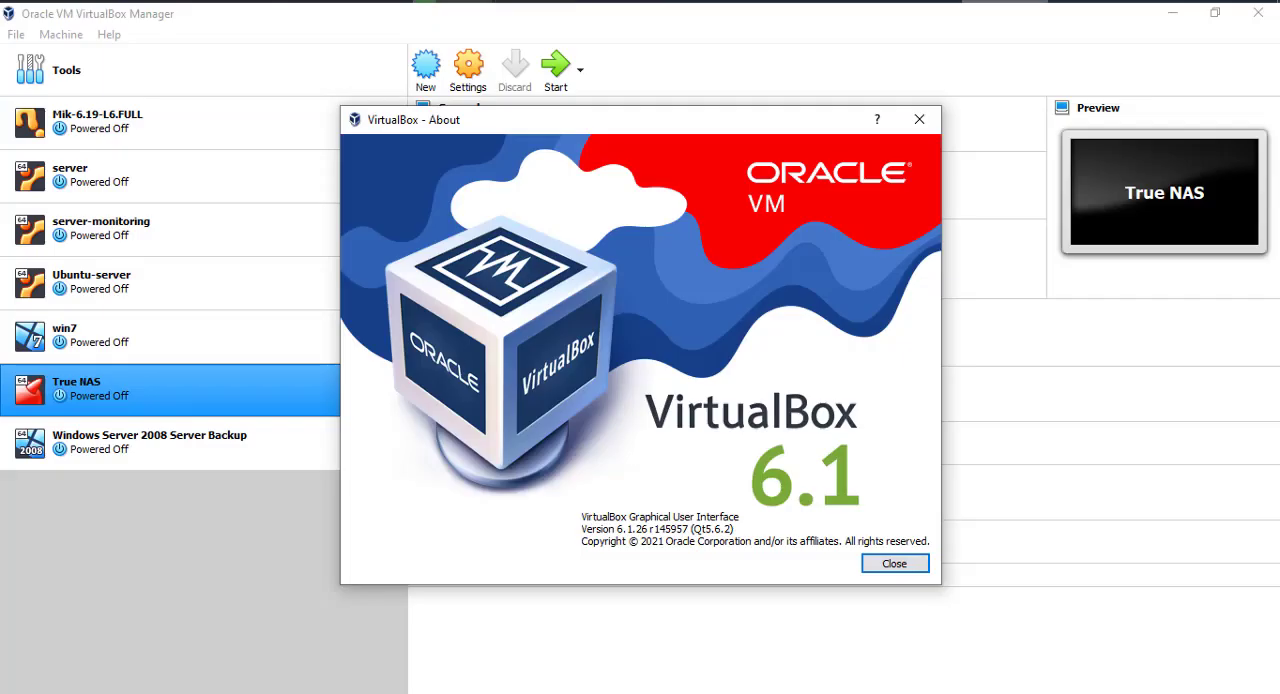
click(906, 566)
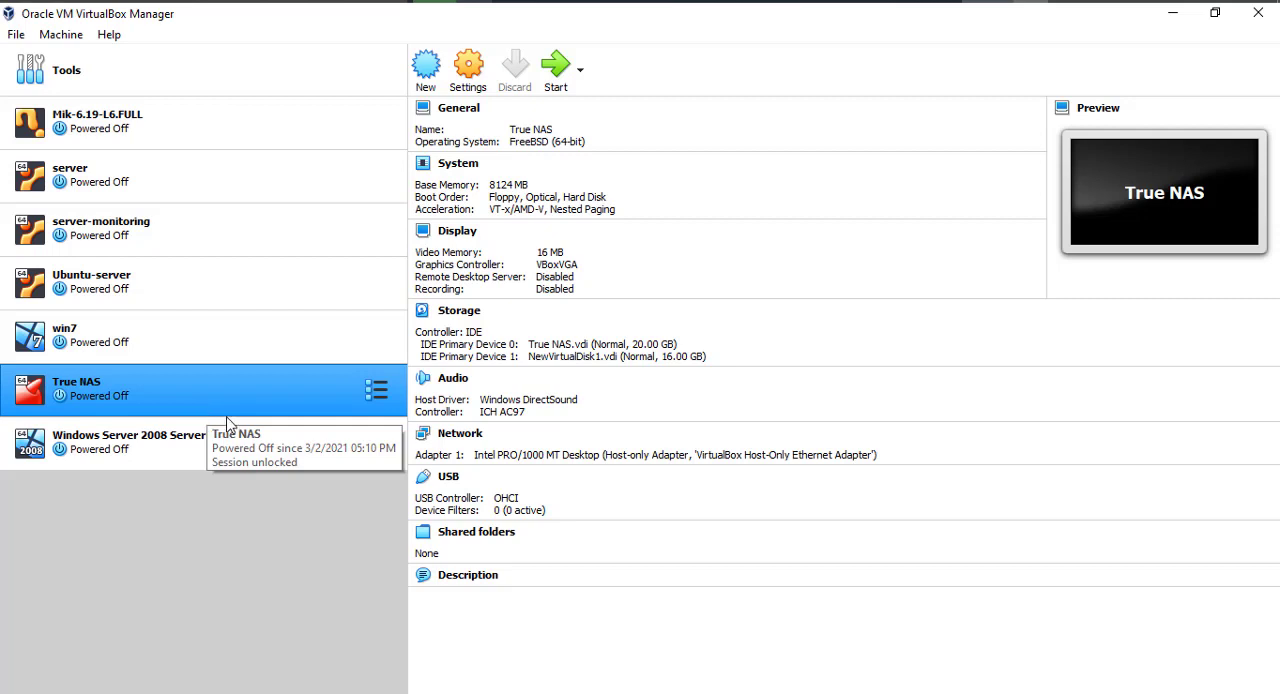
- Start a new virtual machine named Mikrotik-CHR with type Linux, version Linux 2.4 (64-bit) and 128 MB of memory
click(426, 68)
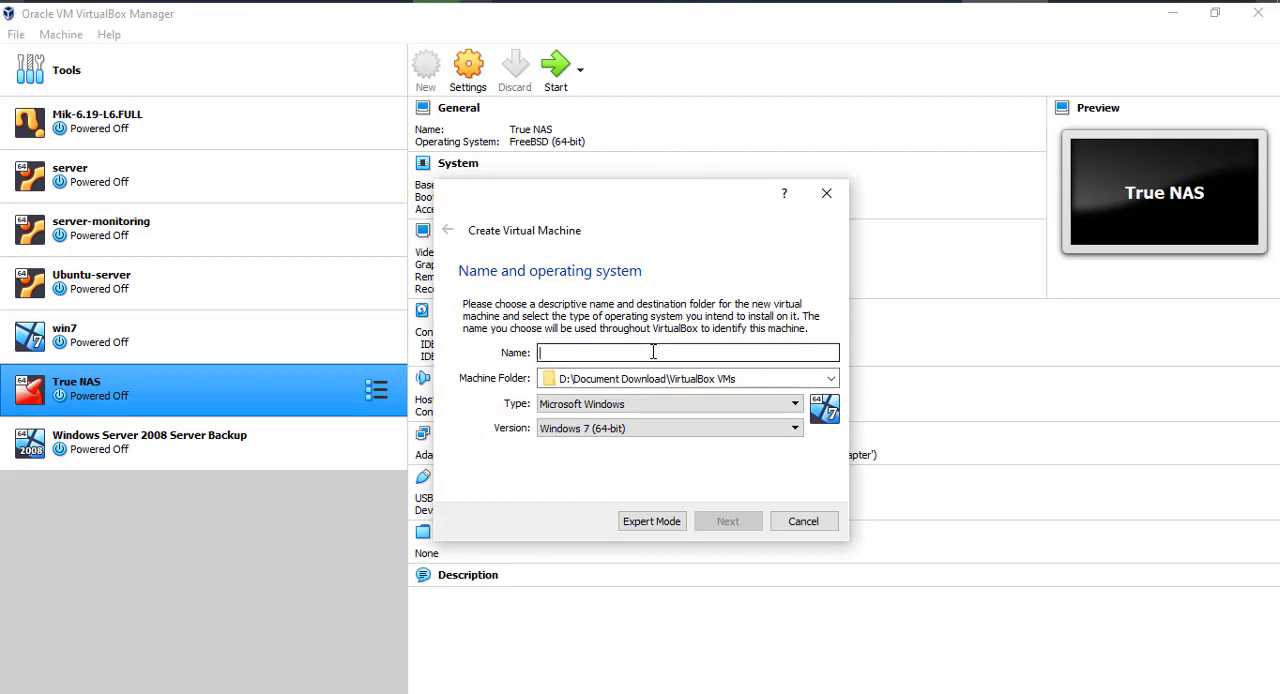
text(M)
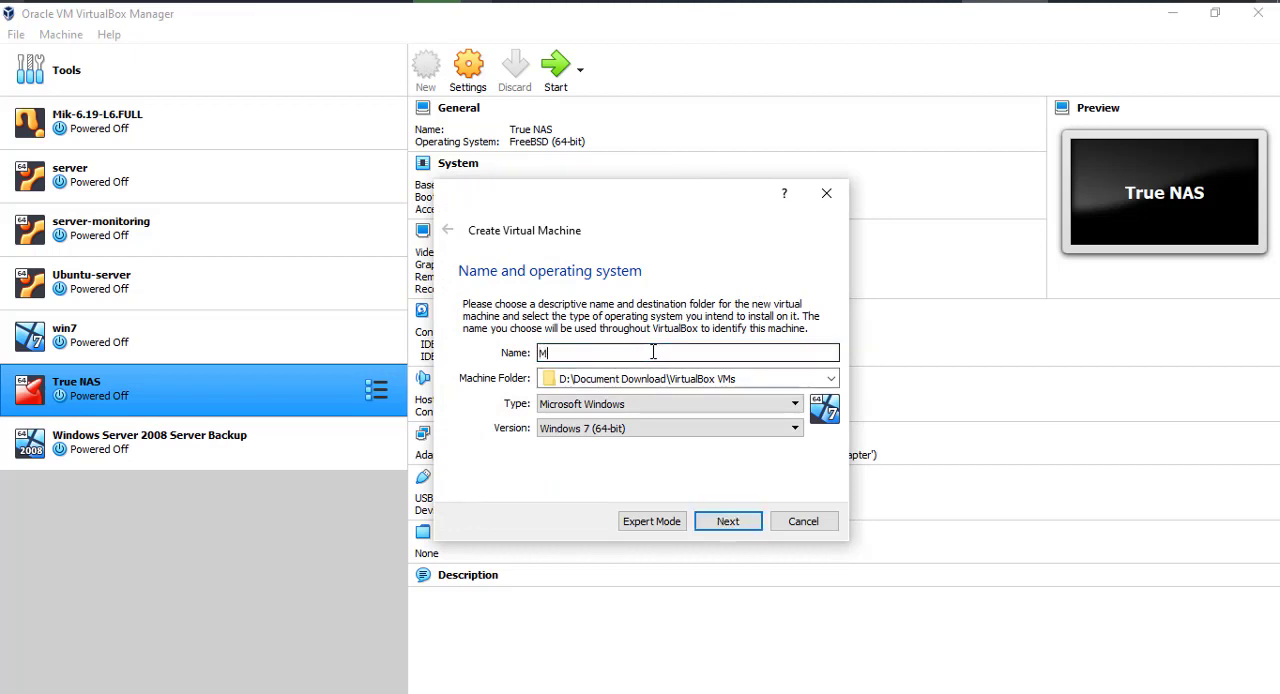
text(ikrotik-CHR)
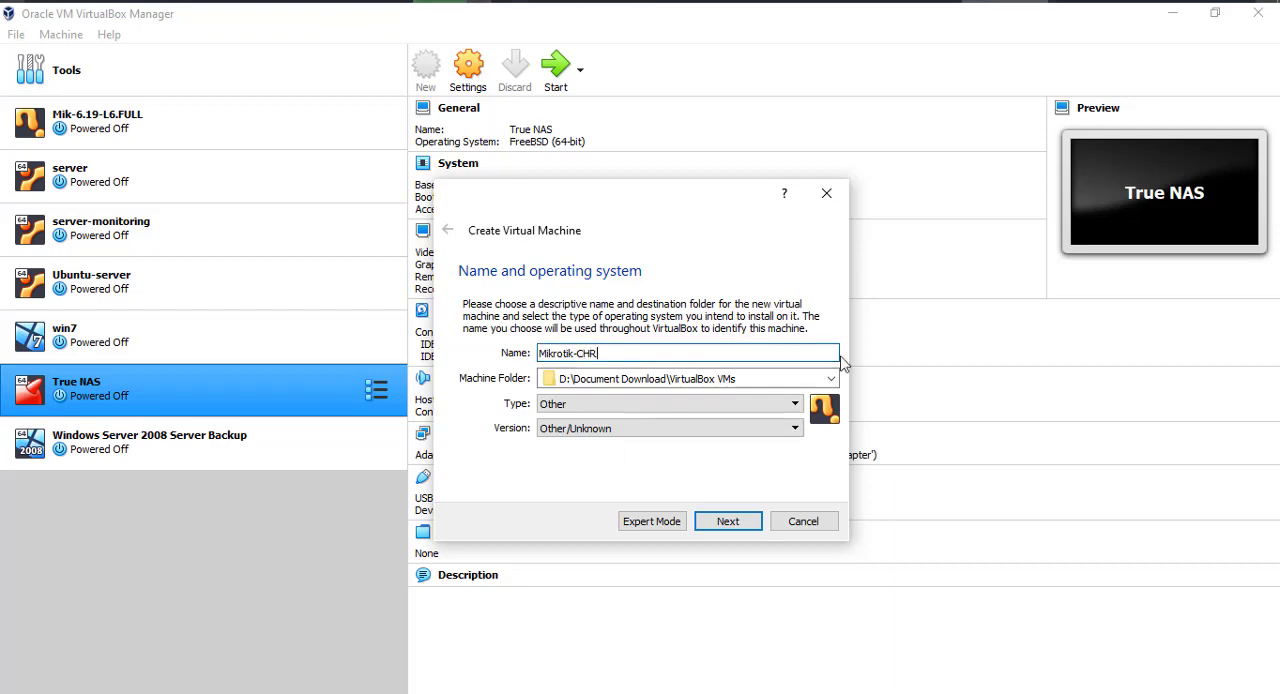
click(795, 405)
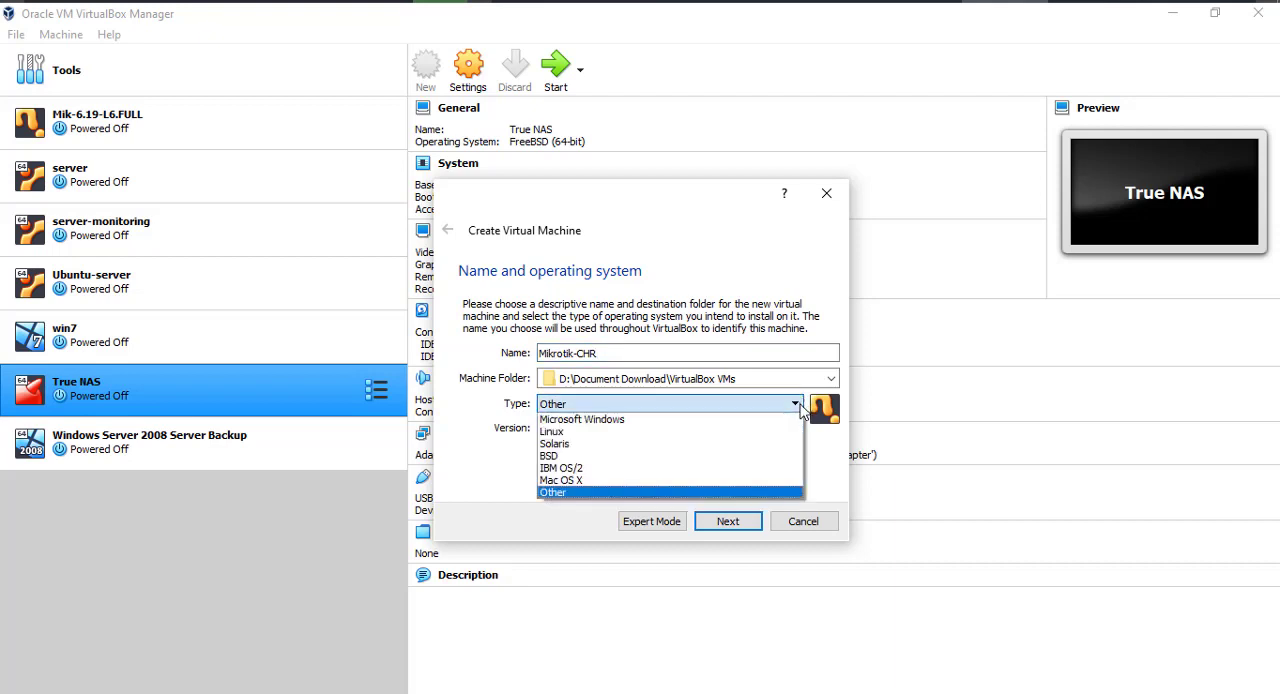
click(586, 432)
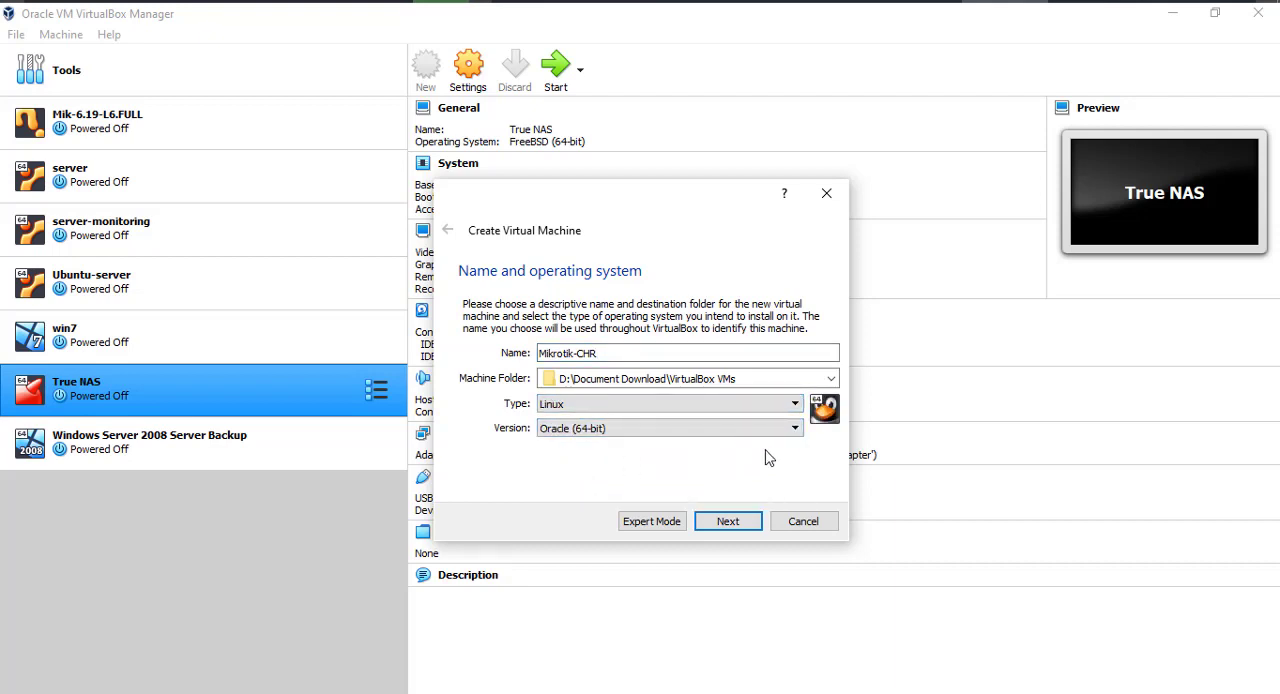
click(795, 430)
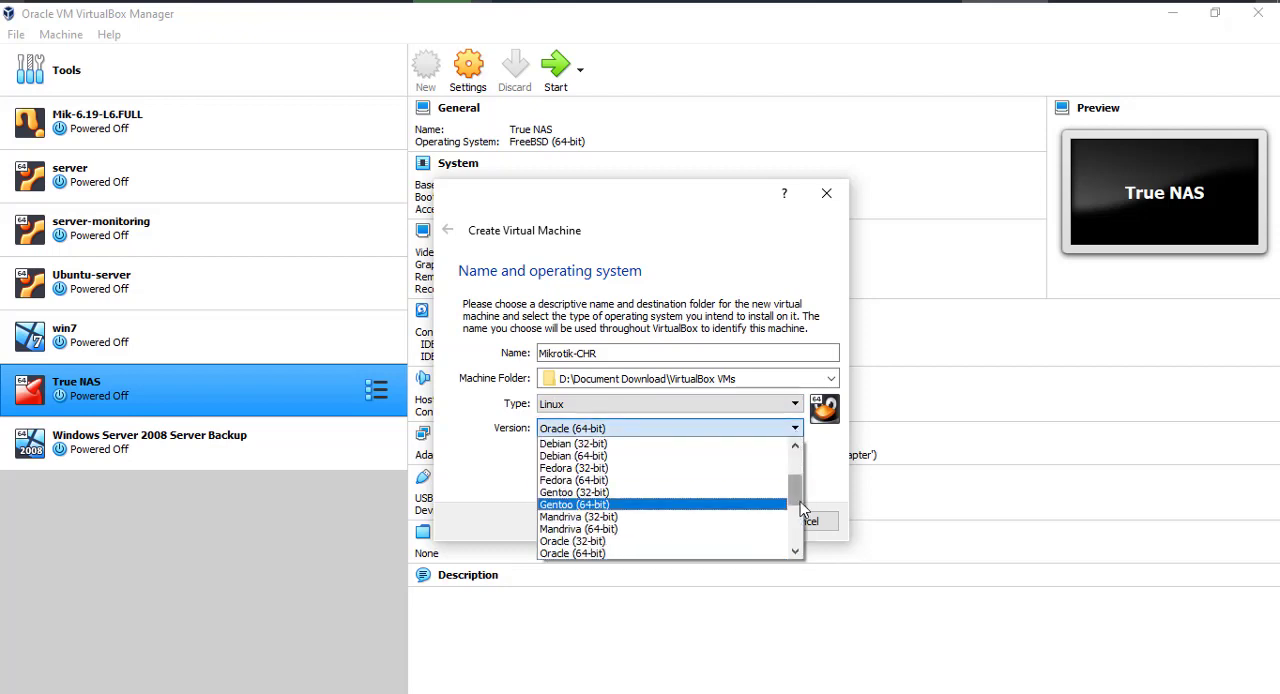
drag(800, 501, 810, 477)
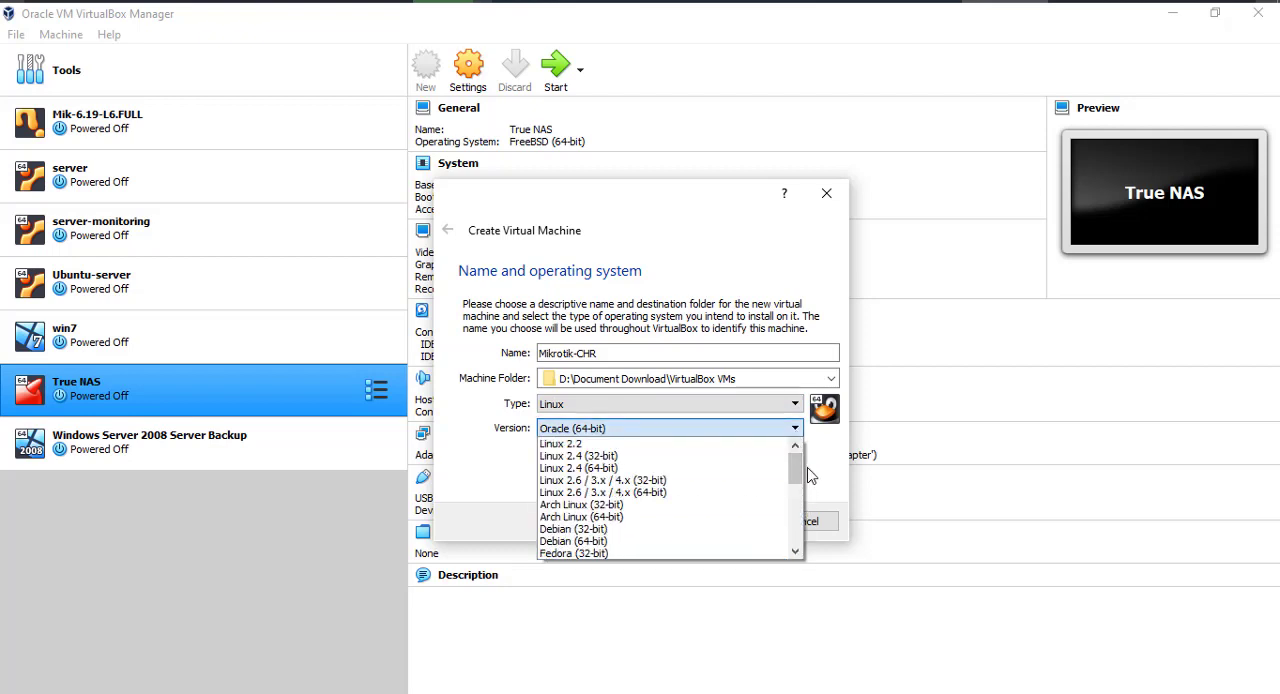
click(614, 468)
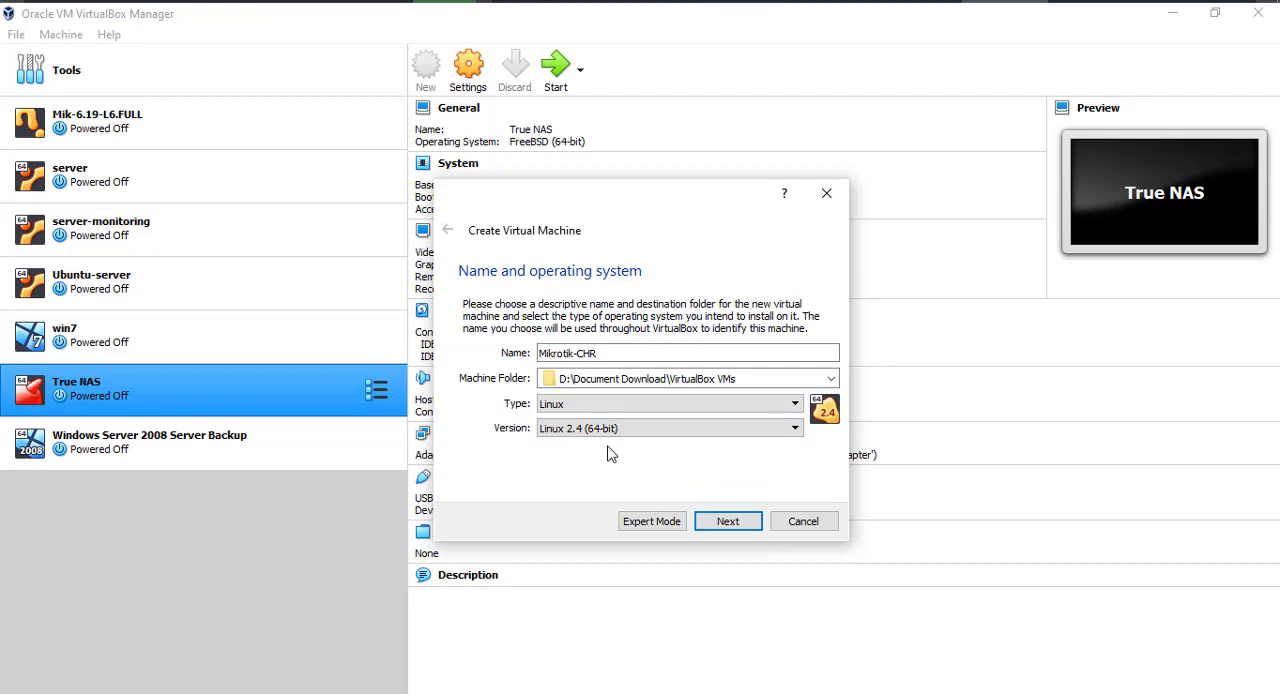
click(728, 523)
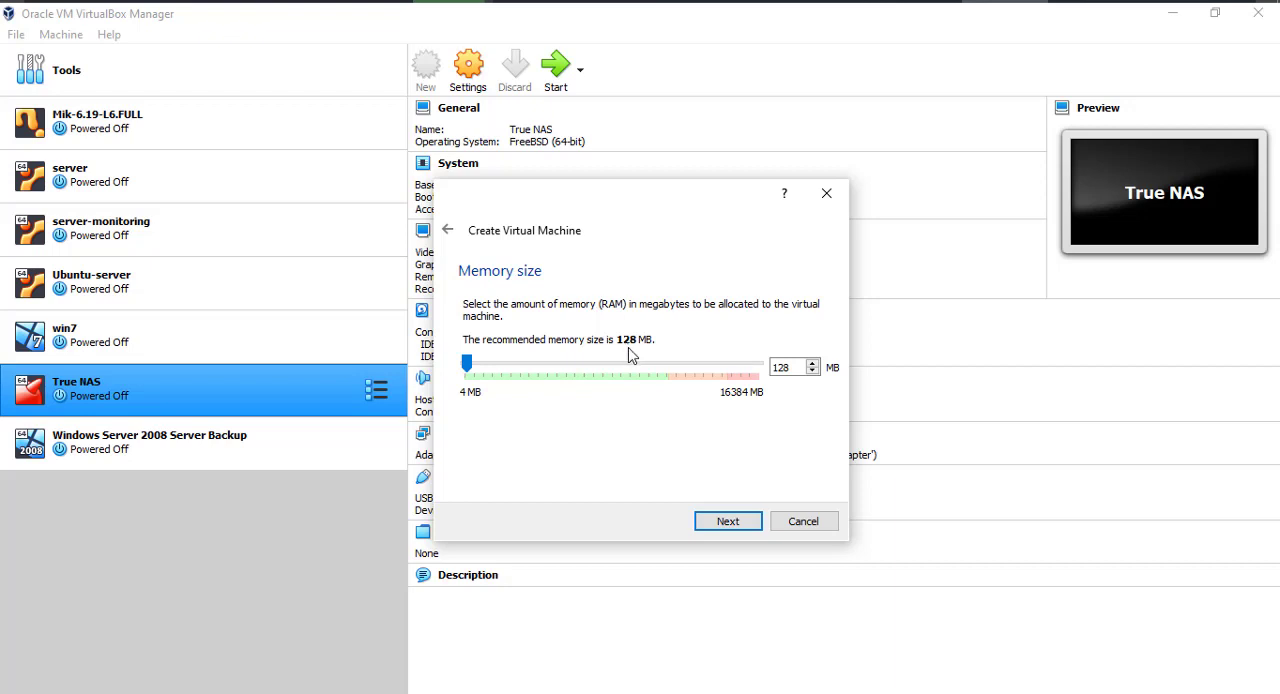
key(Return)
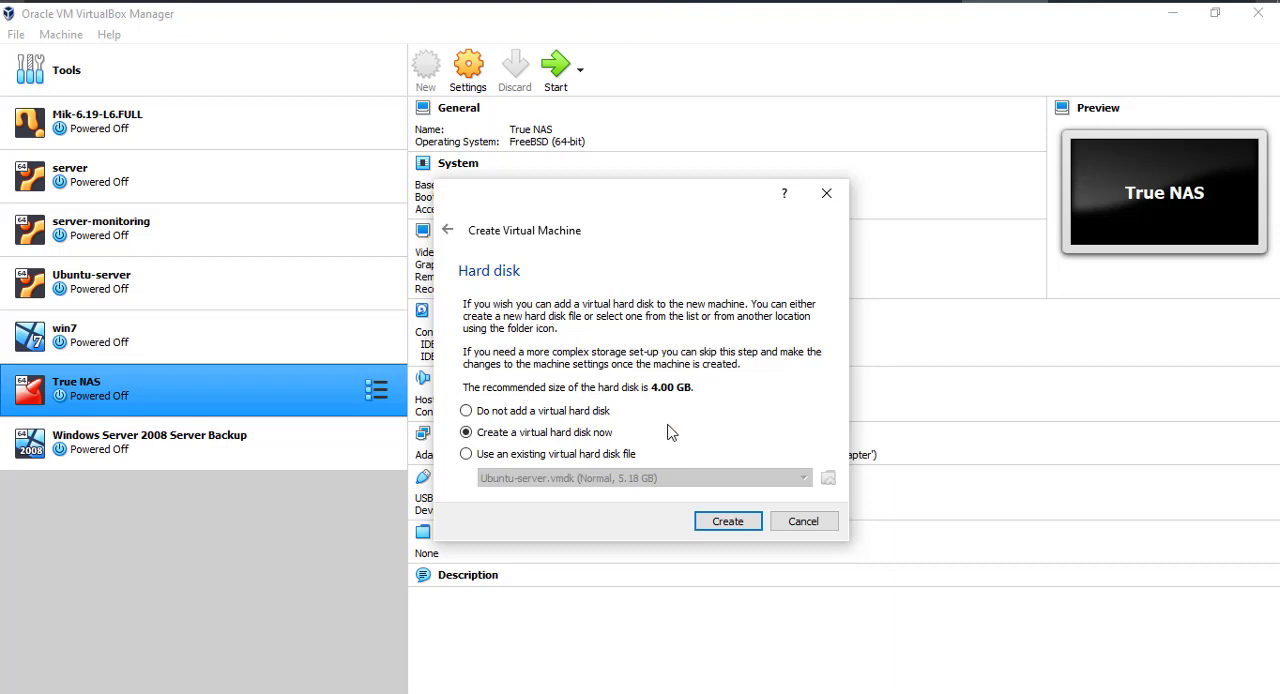
- Choose to use an existing virtual hard disk and add chr-6.48.4 from D:\Document Download\Downloads to the available disks
click(467, 455)
click(828, 478)
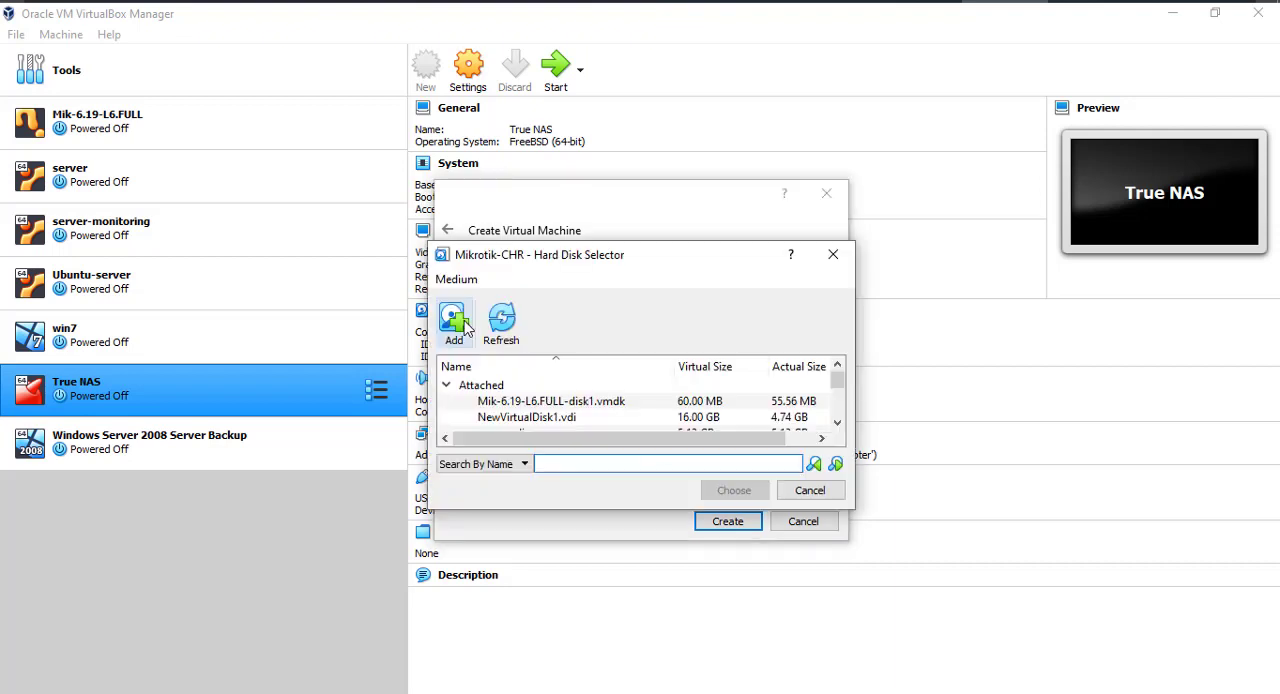
click(463, 322)
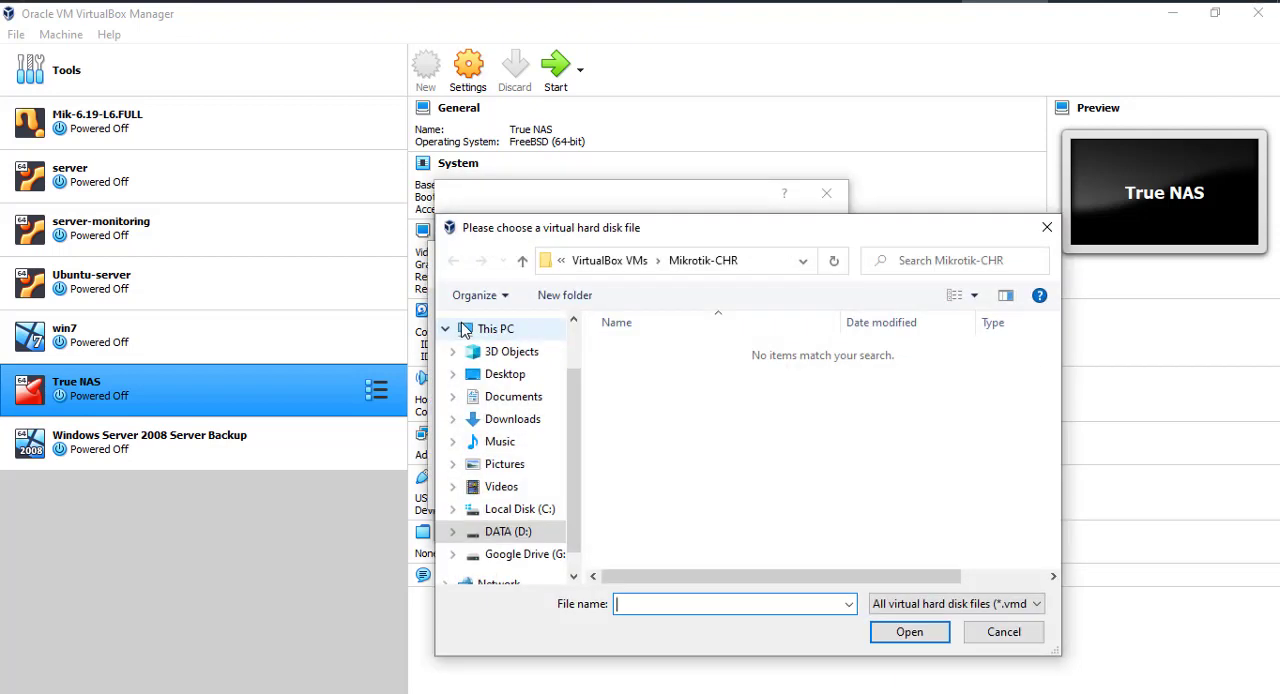
click(510, 535)
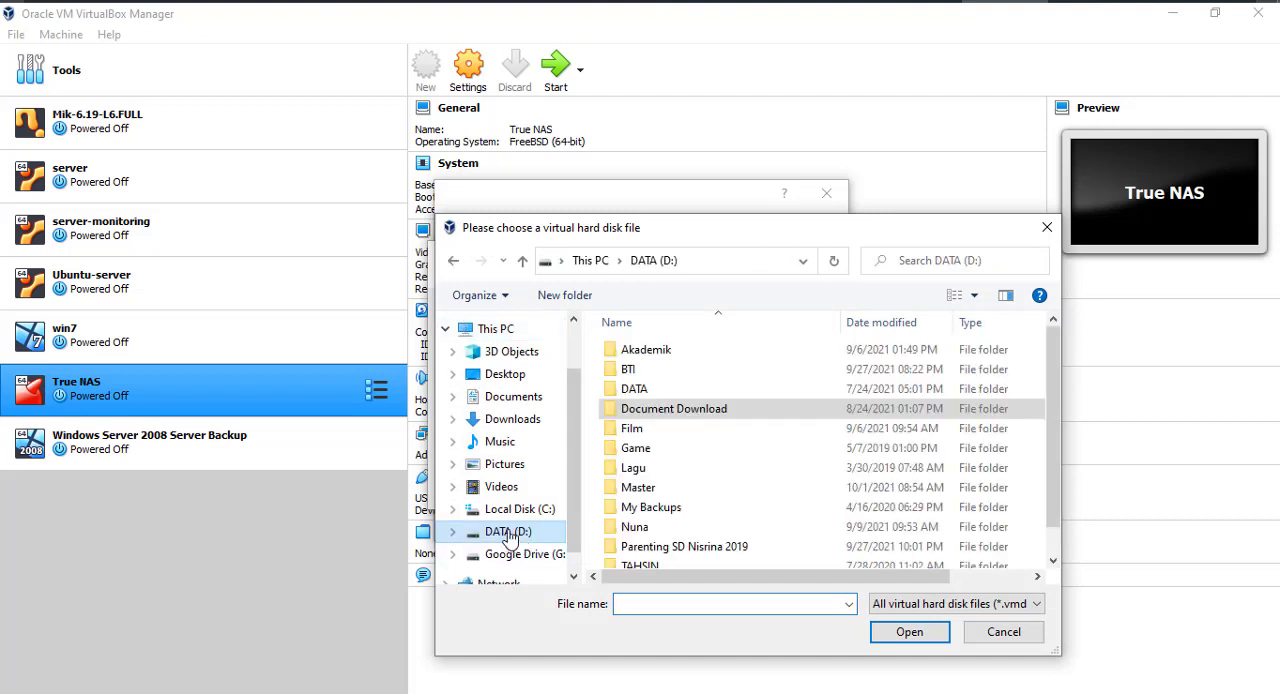
double_click(714, 410)
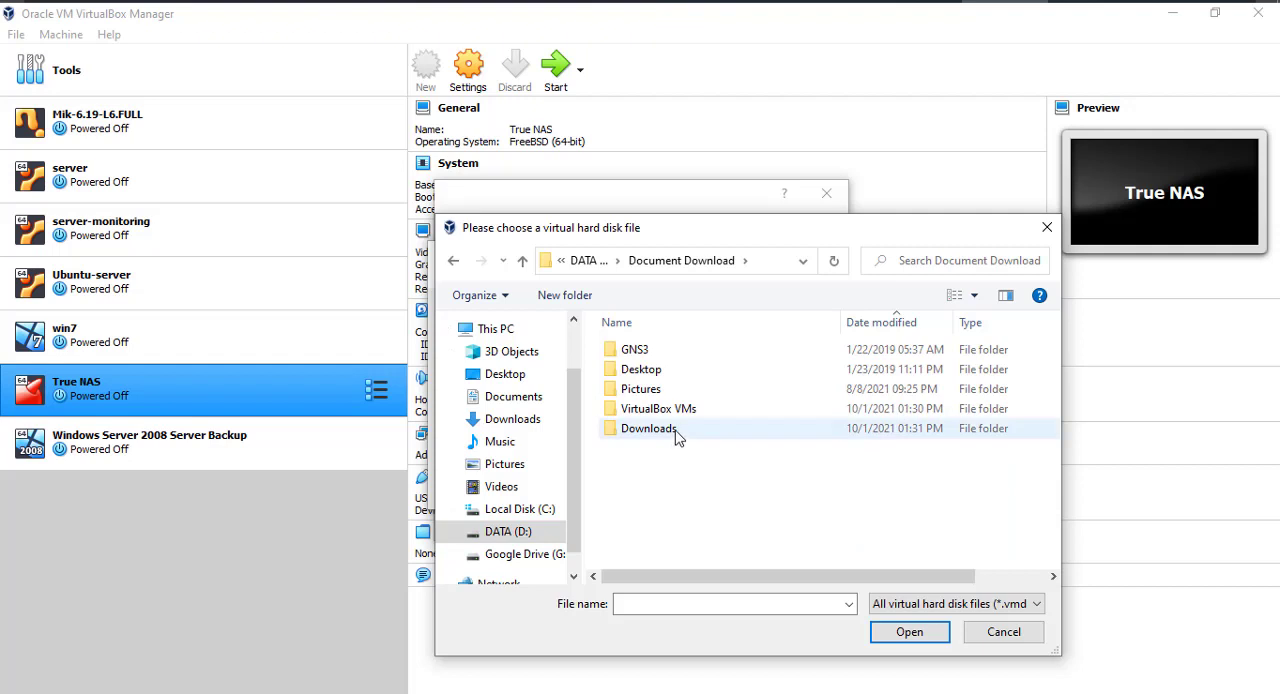
double_click(675, 430)
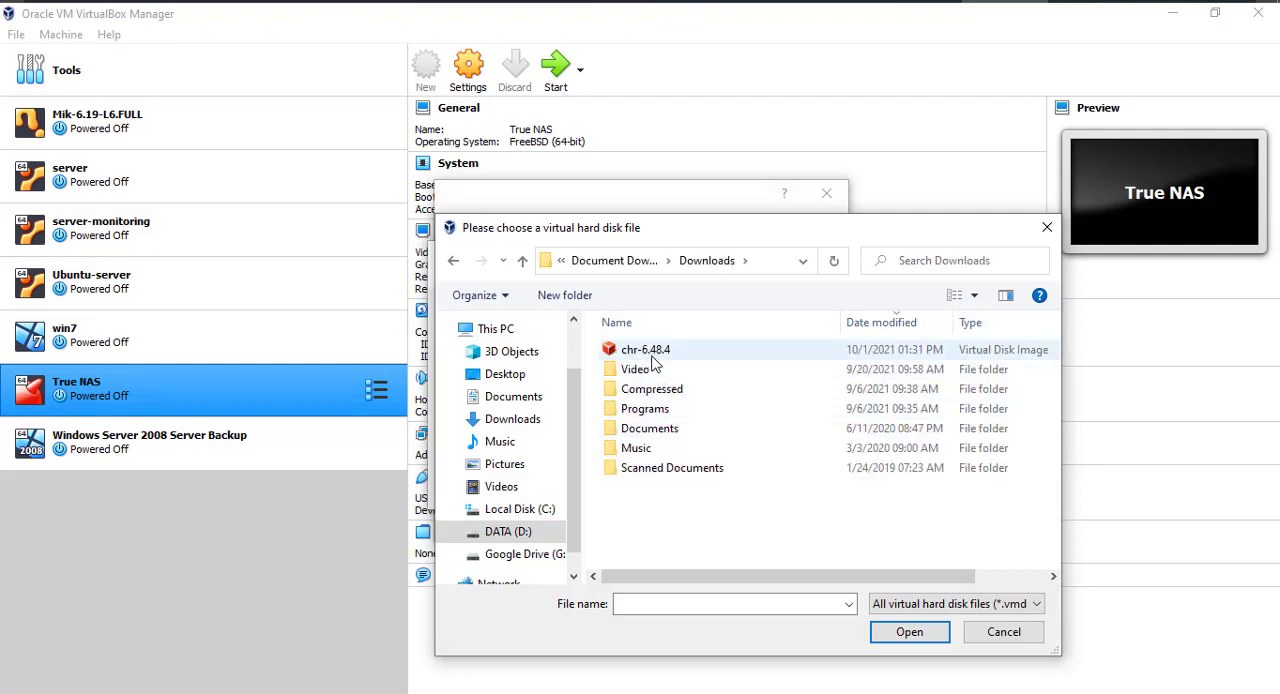
click(652, 354)
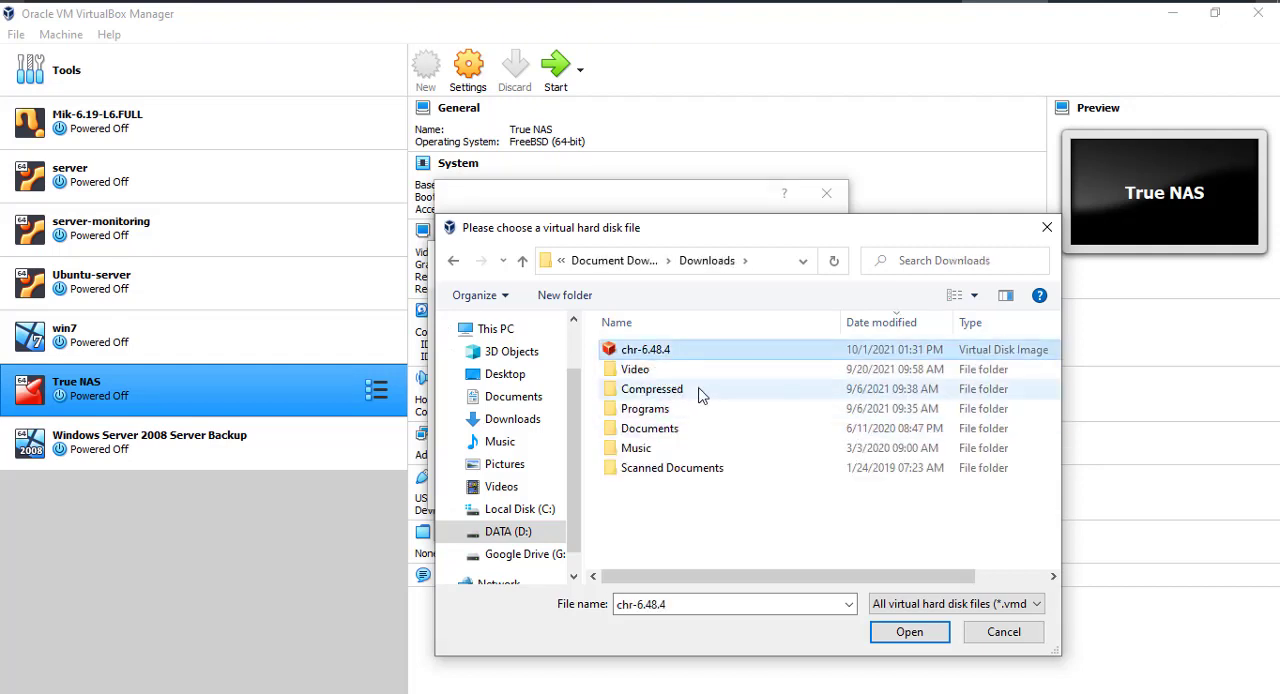
click(914, 634)
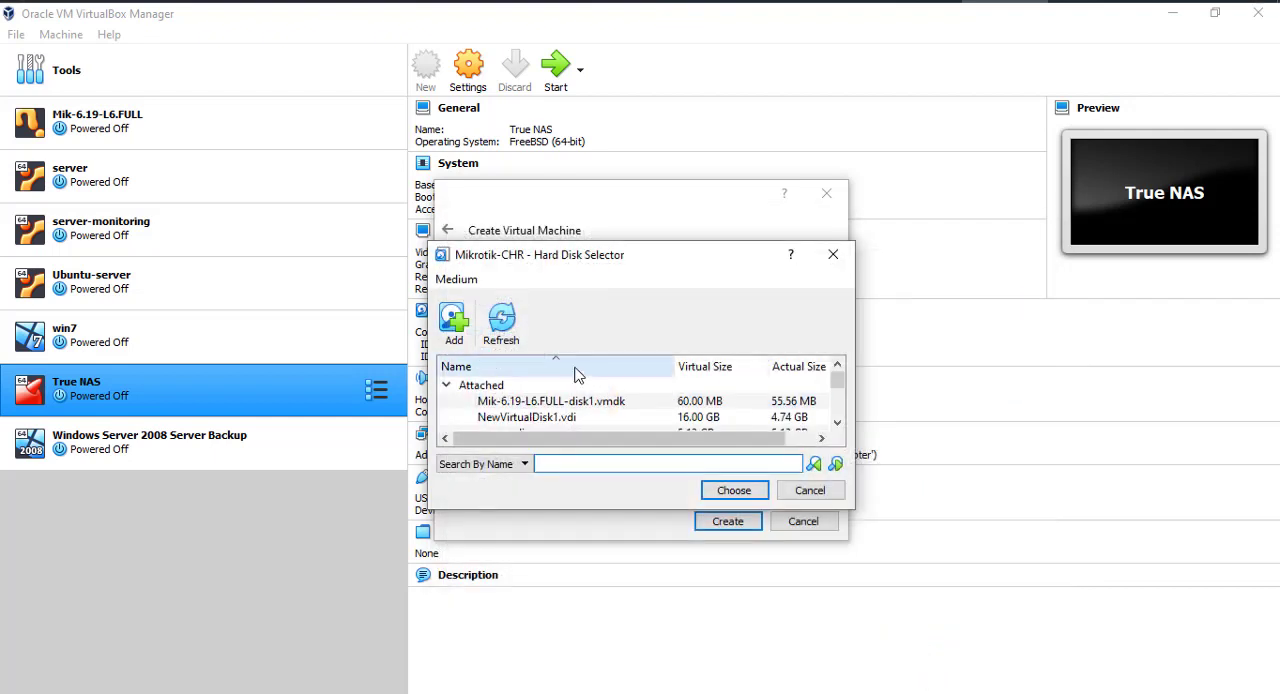
- Assign the unattached disk chr-6.48.4.vdi to the new machine and create the virtual machine
scroll(575, 374, down, 4)
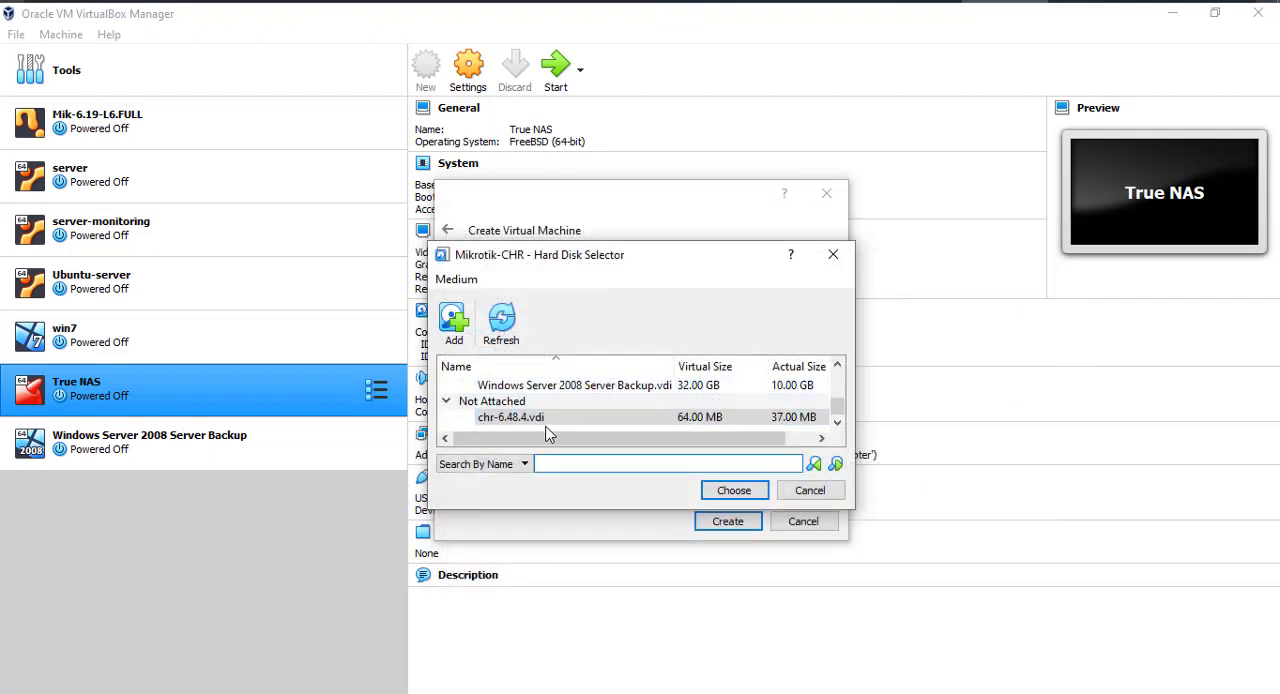
click(546, 428)
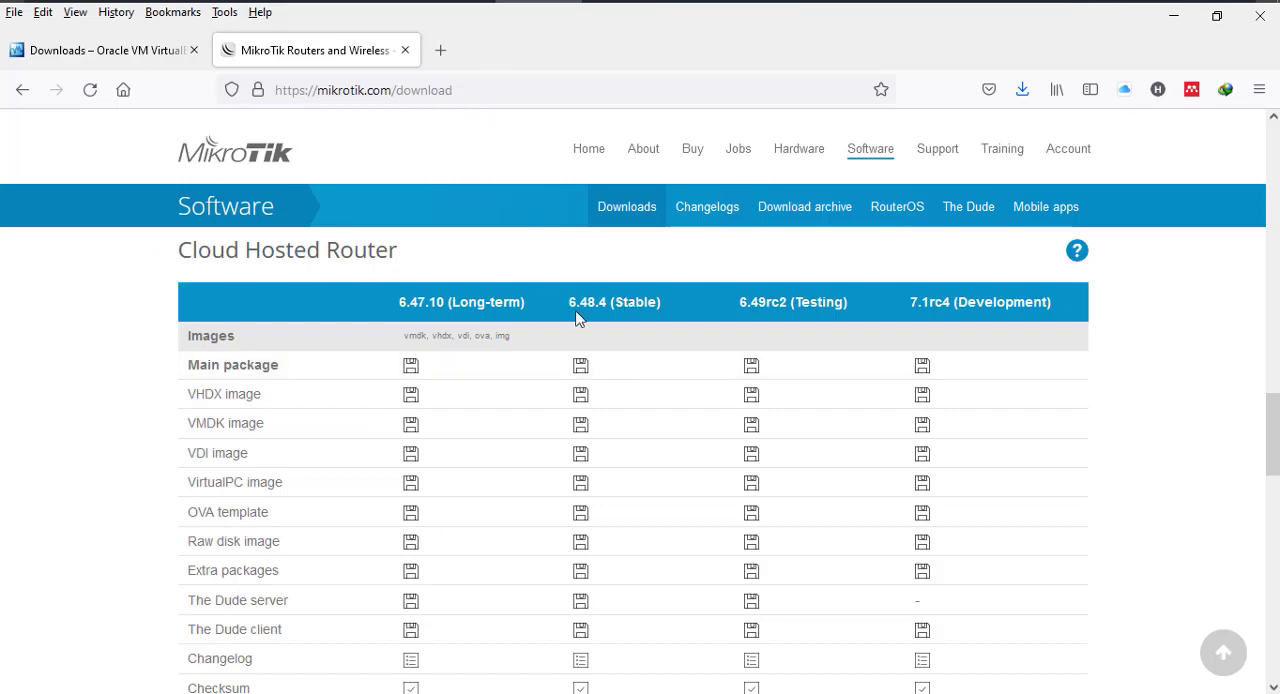
click(1174, 16)
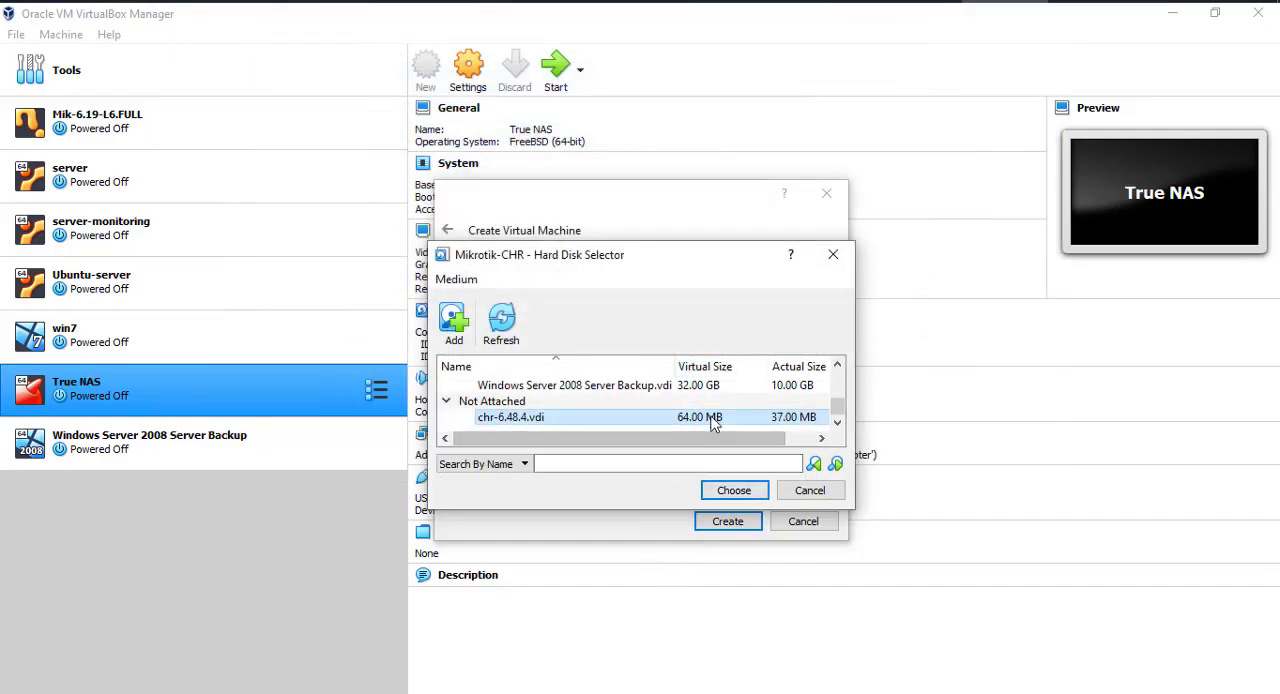
click(740, 494)
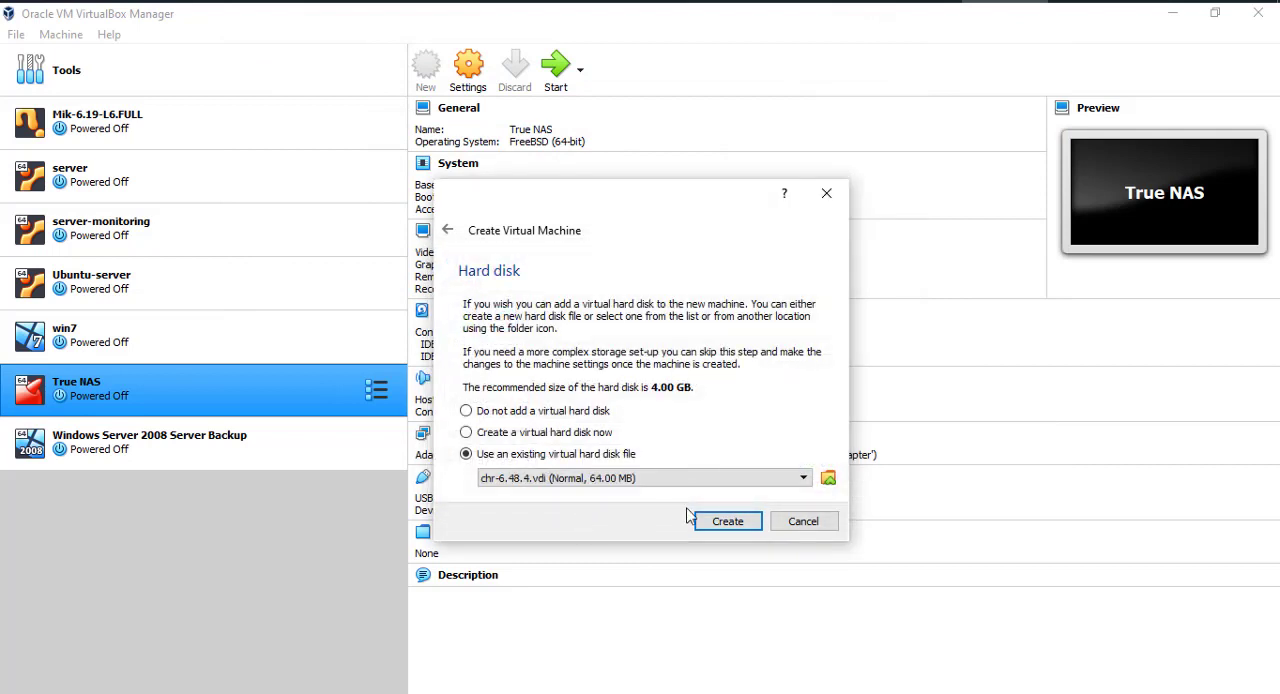
click(724, 528)
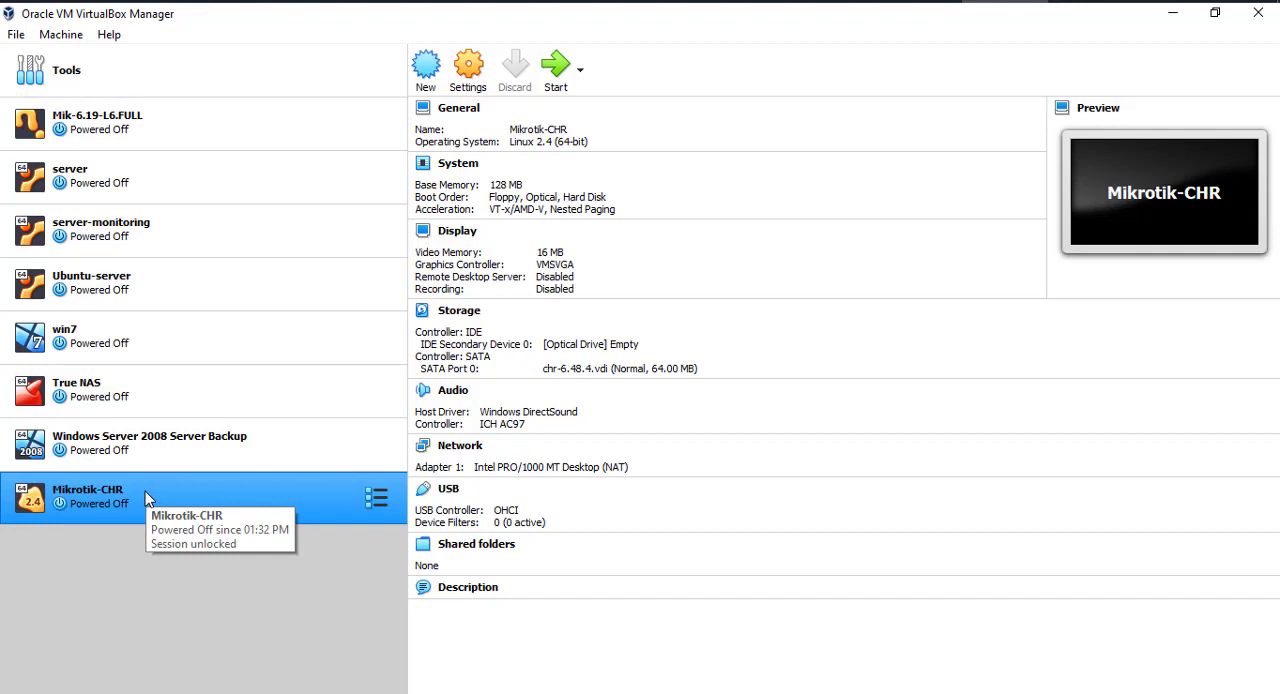
- Open the network settings of the Mikrotik-CHR virtual machine
click(474, 82)
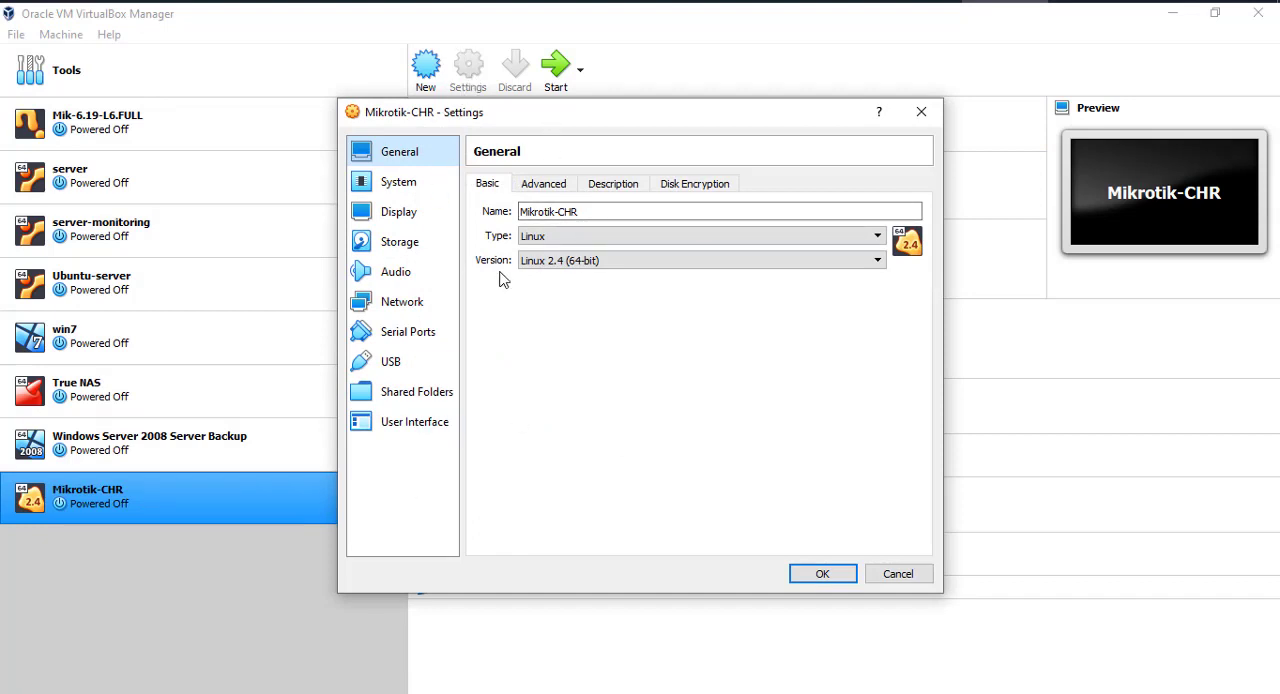
click(601, 211)
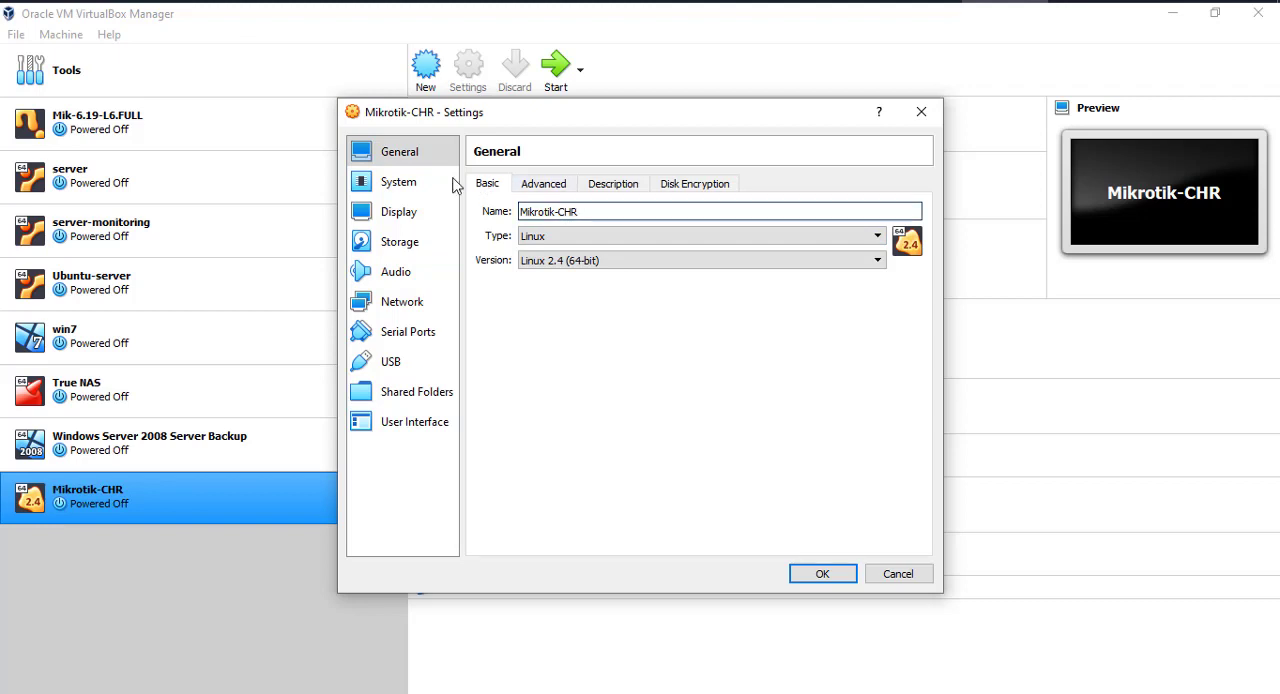
click(410, 305)
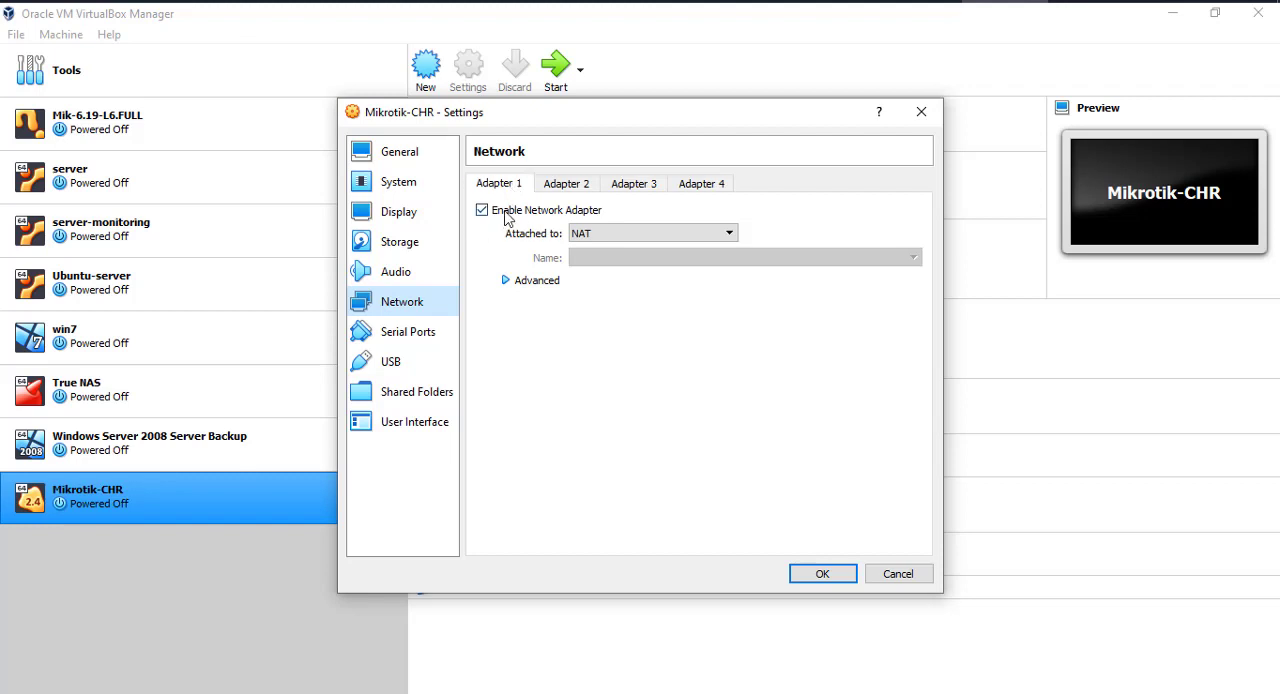
- Examine the settings of network adapters 2, 3 and 4, briefly trying the enable option on Adapter 2
click(572, 186)
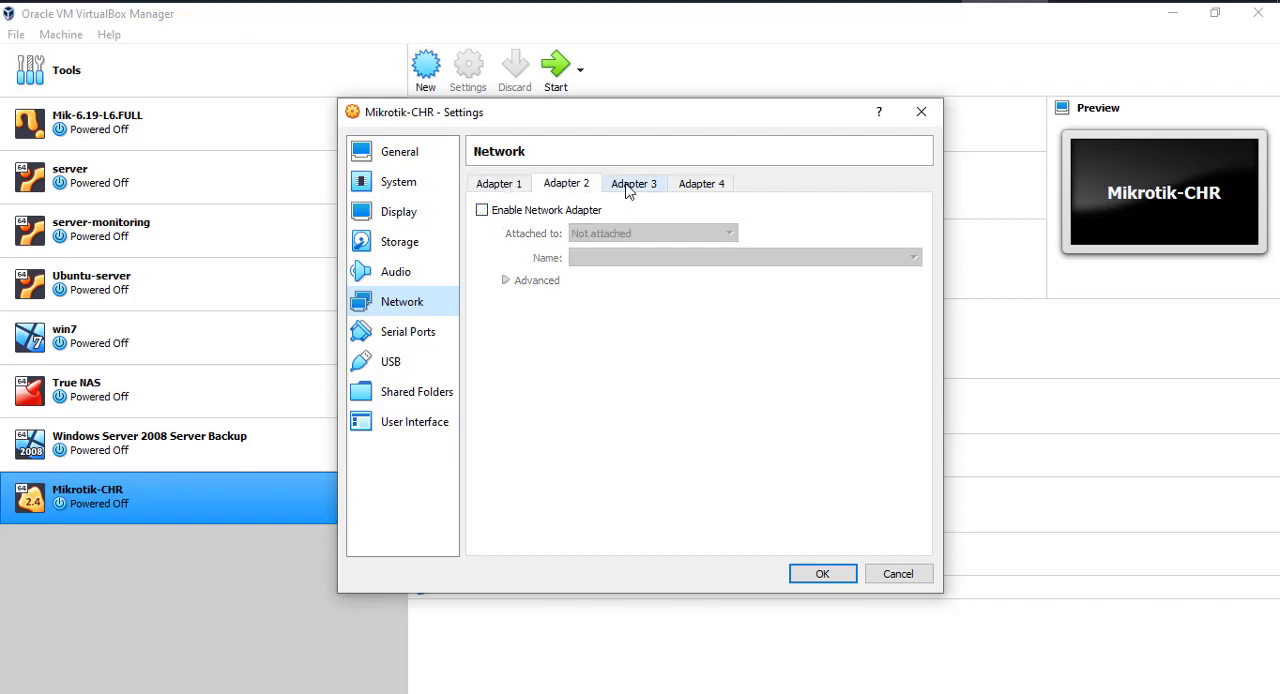
click(634, 186)
click(697, 189)
click(574, 192)
click(482, 210)
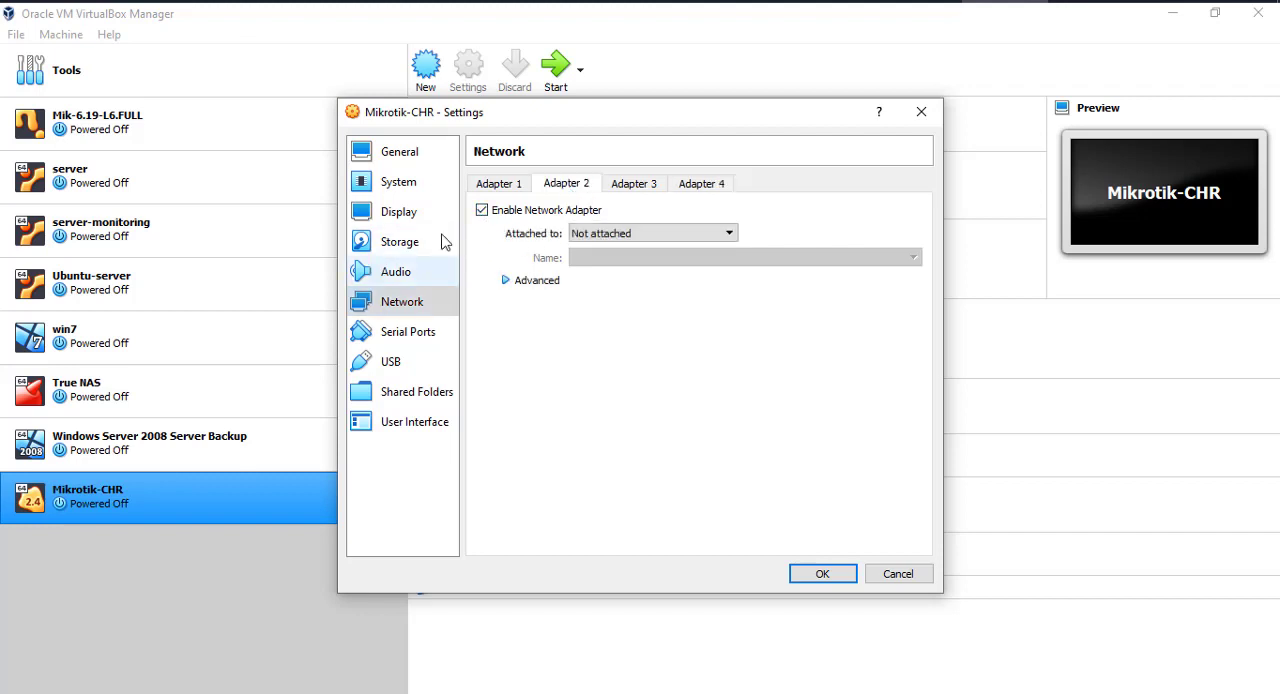
click(481, 209)
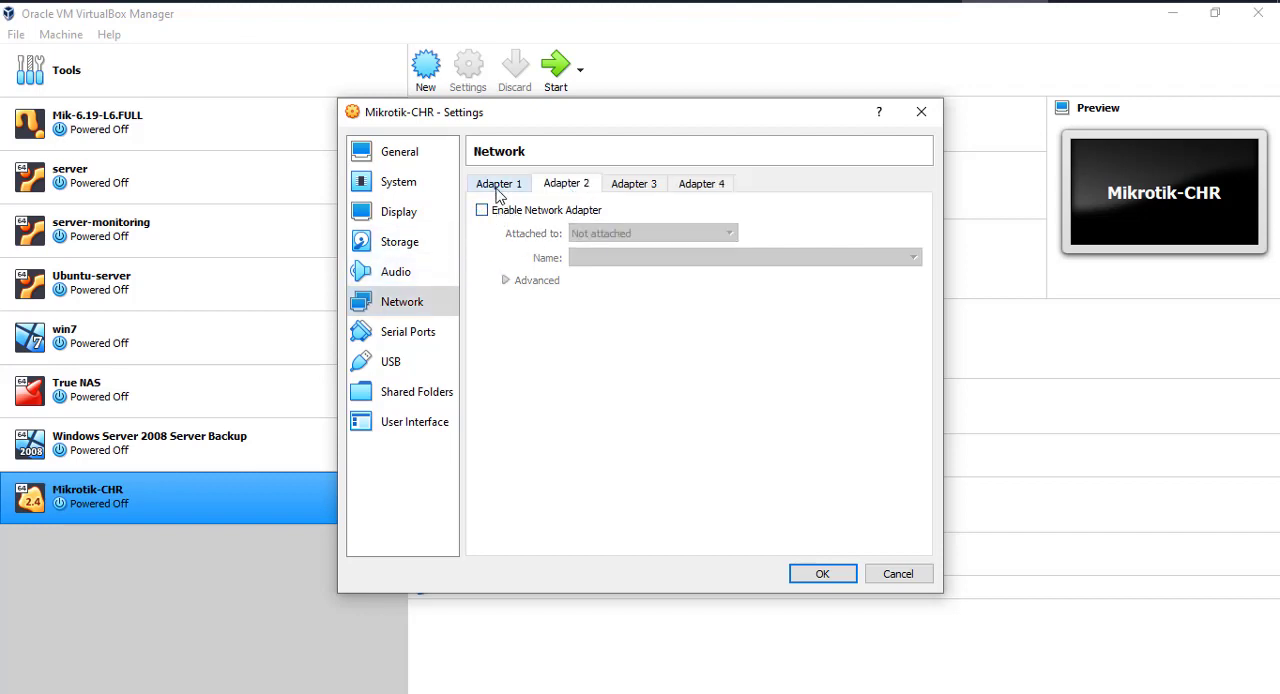
- Attach network Adapter 1 of Mikrotik-CHR to Bridged Adapter
click(497, 186)
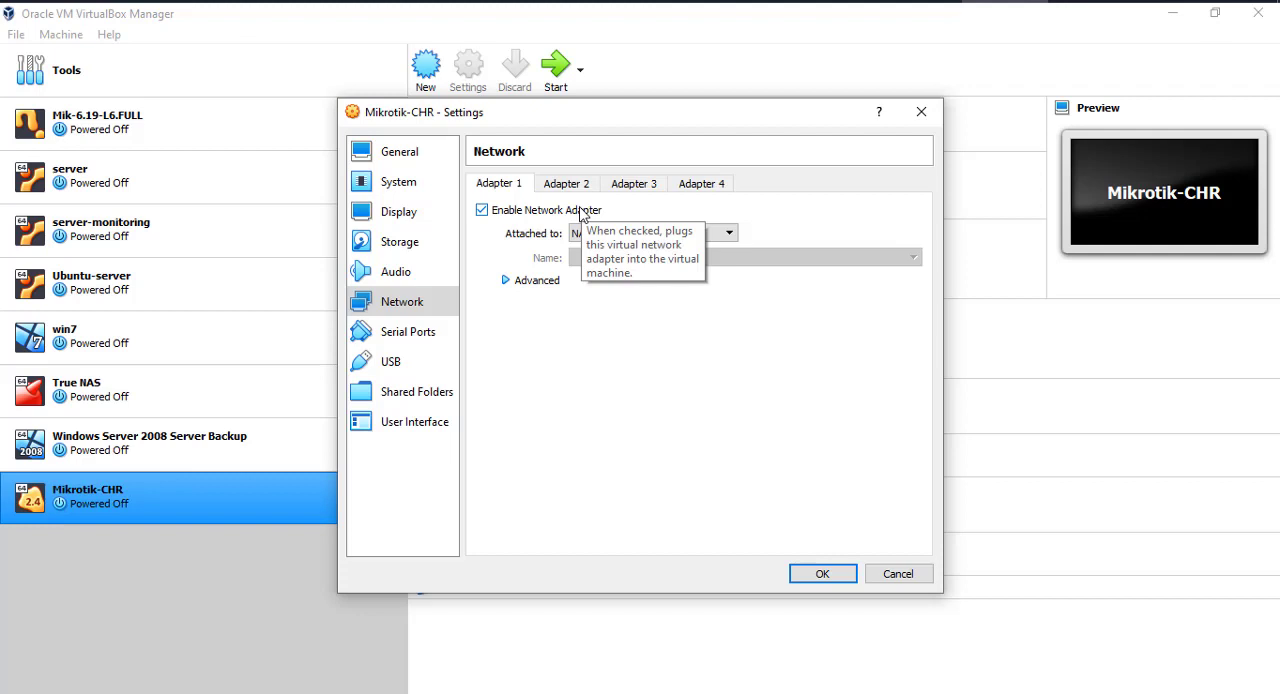
click(731, 236)
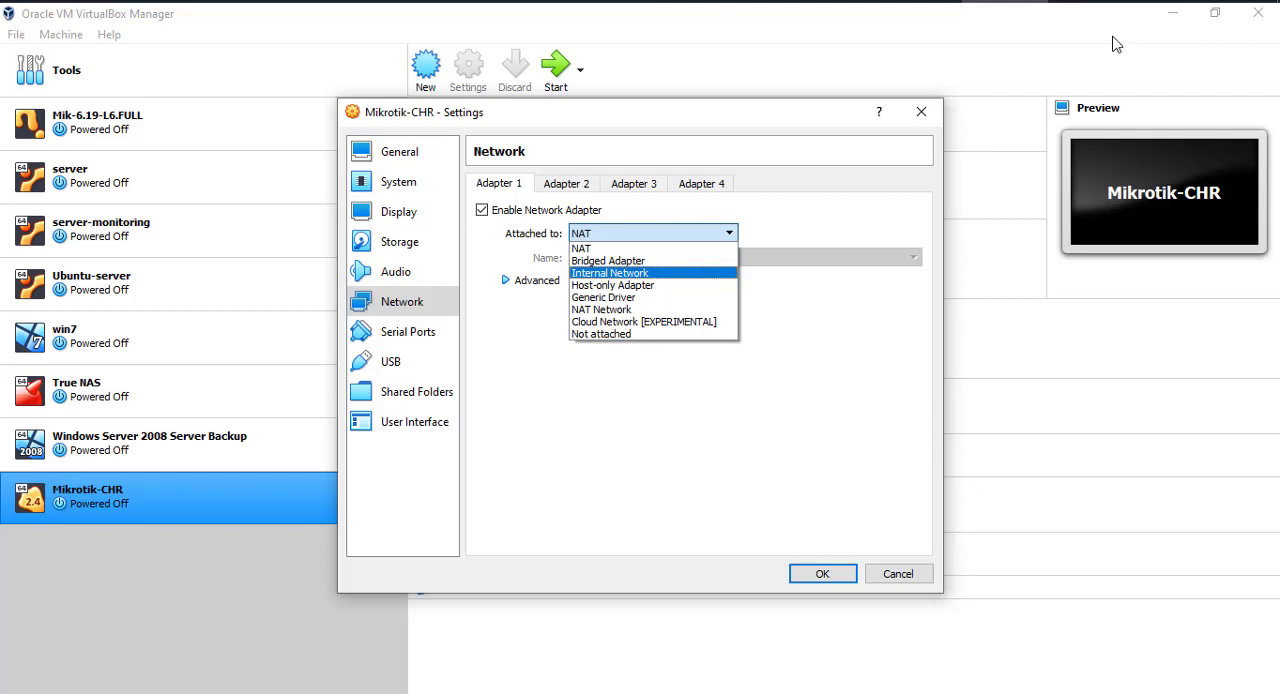
click(608, 261)
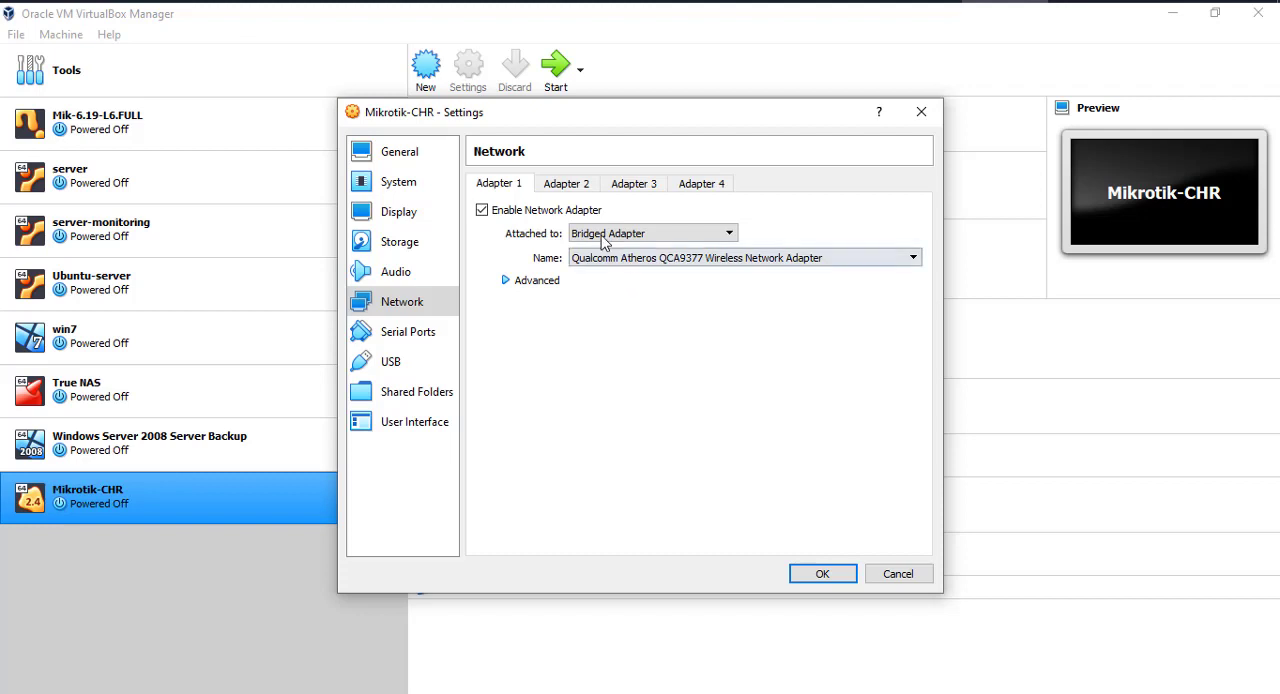
- Attach network Adapter 2 to an Internal Network named lan1 and save the Mikrotik-CHR settings
click(580, 189)
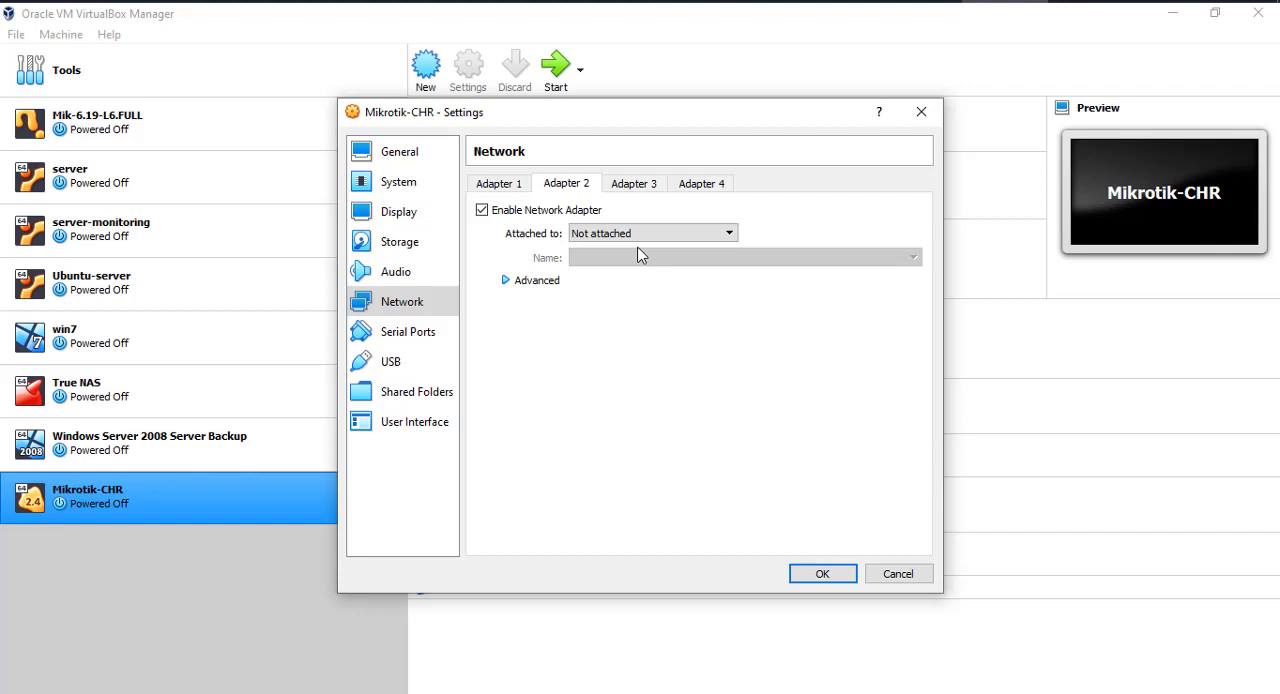
click(638, 234)
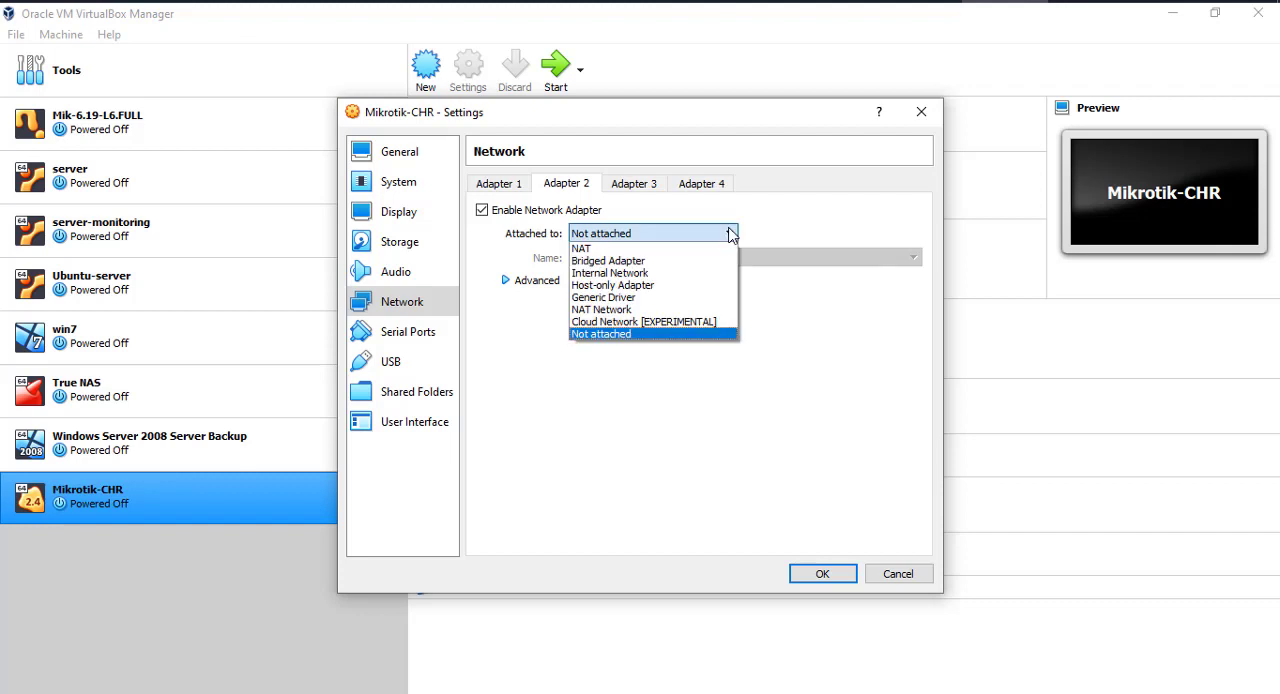
click(614, 278)
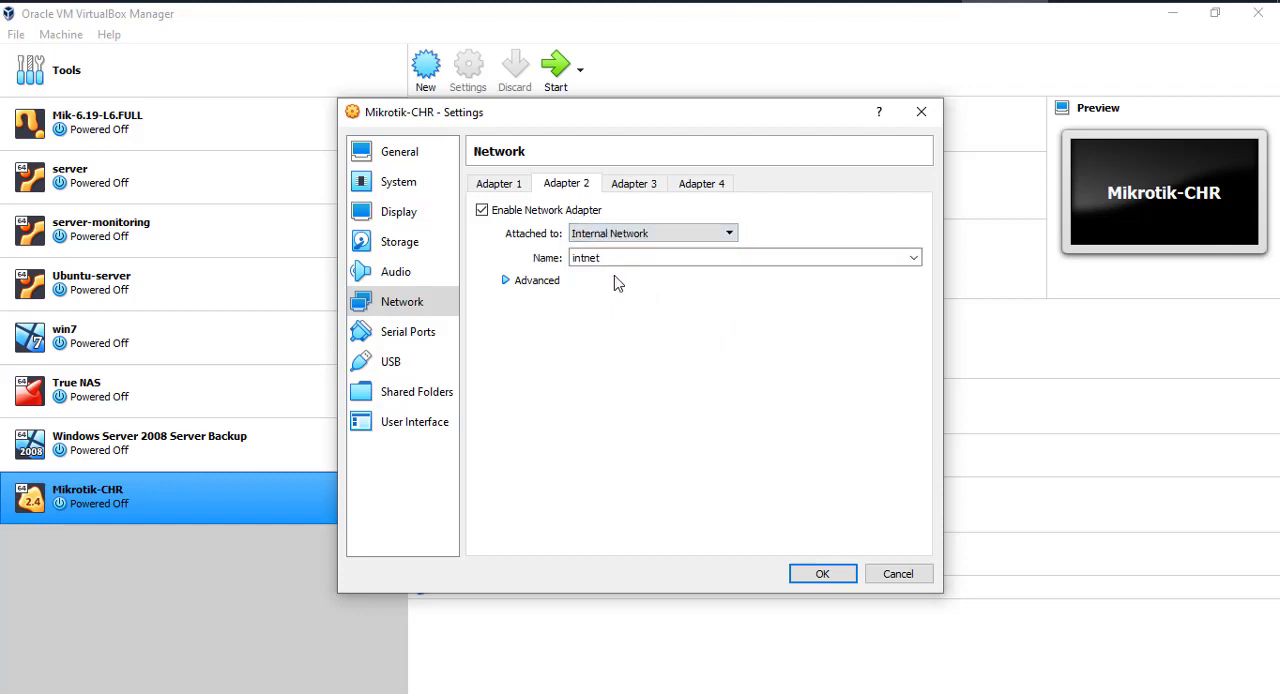
double_click(696, 262)
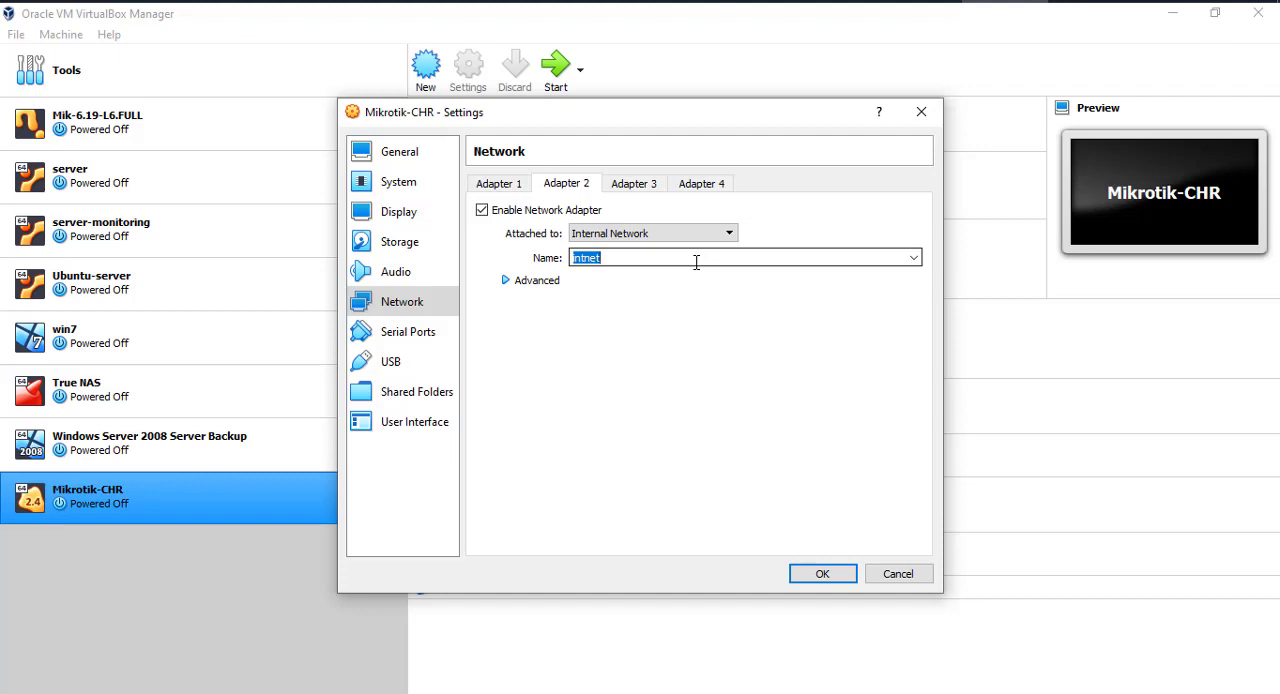
text(lan1)
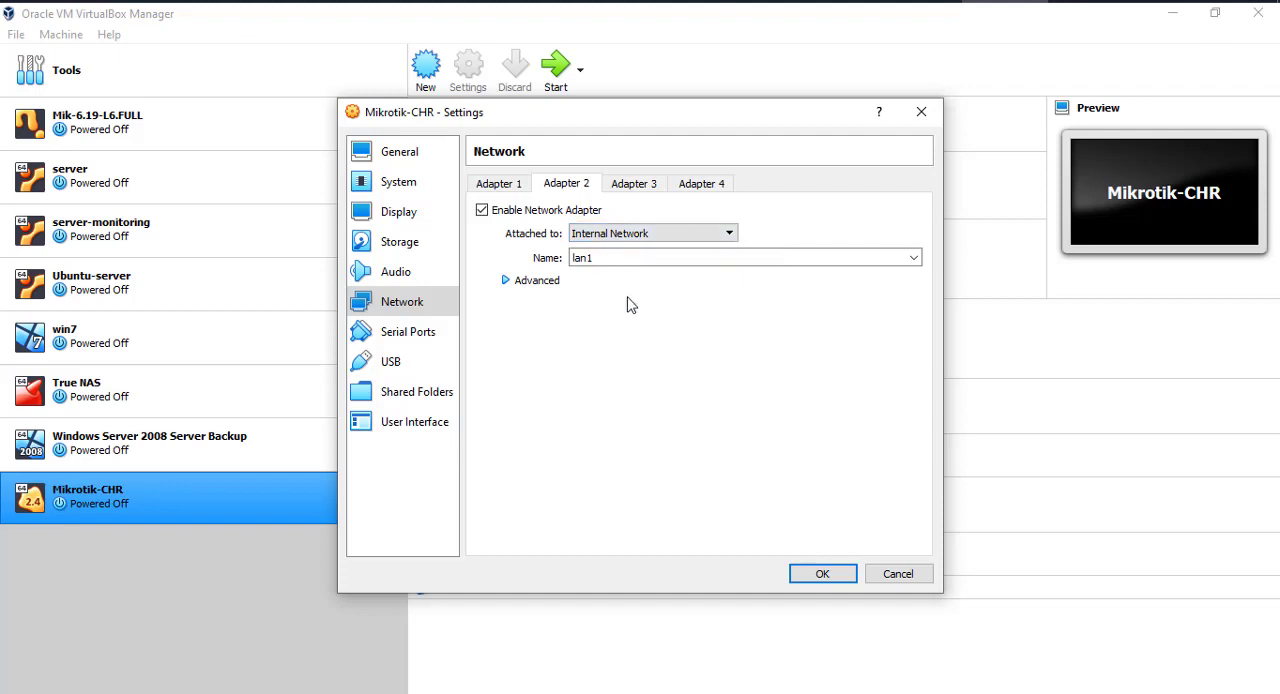
click(836, 582)
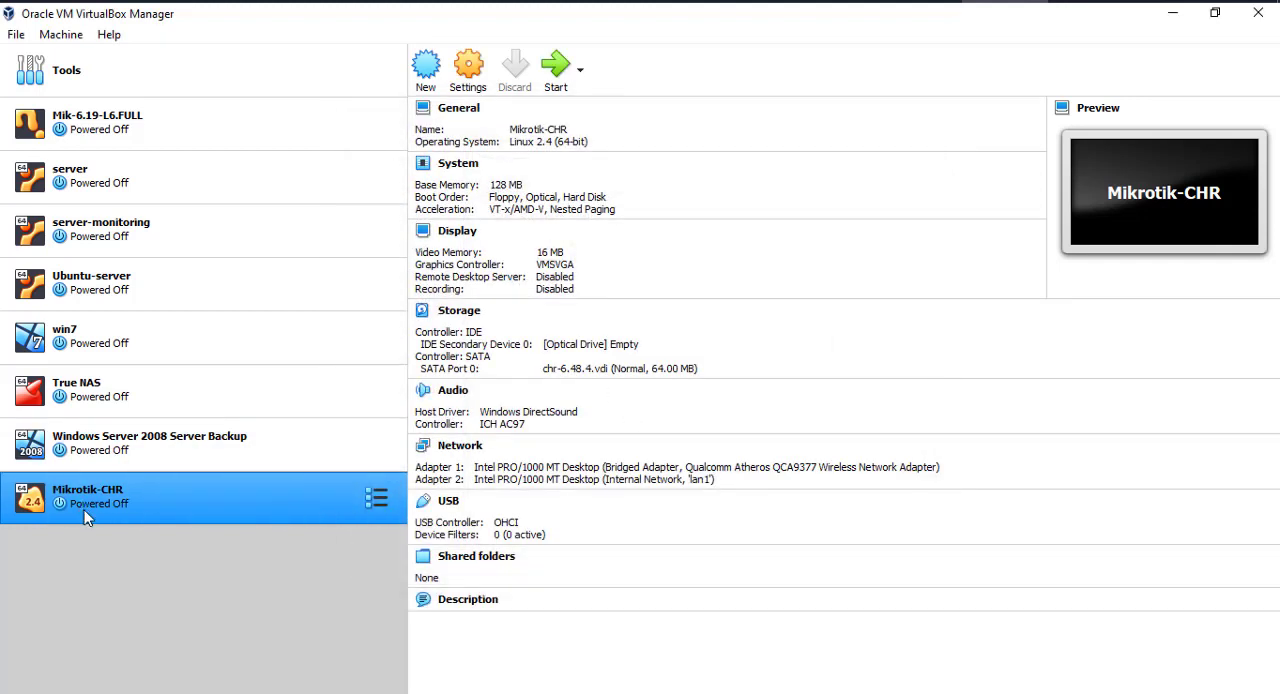
right_click(126, 500)
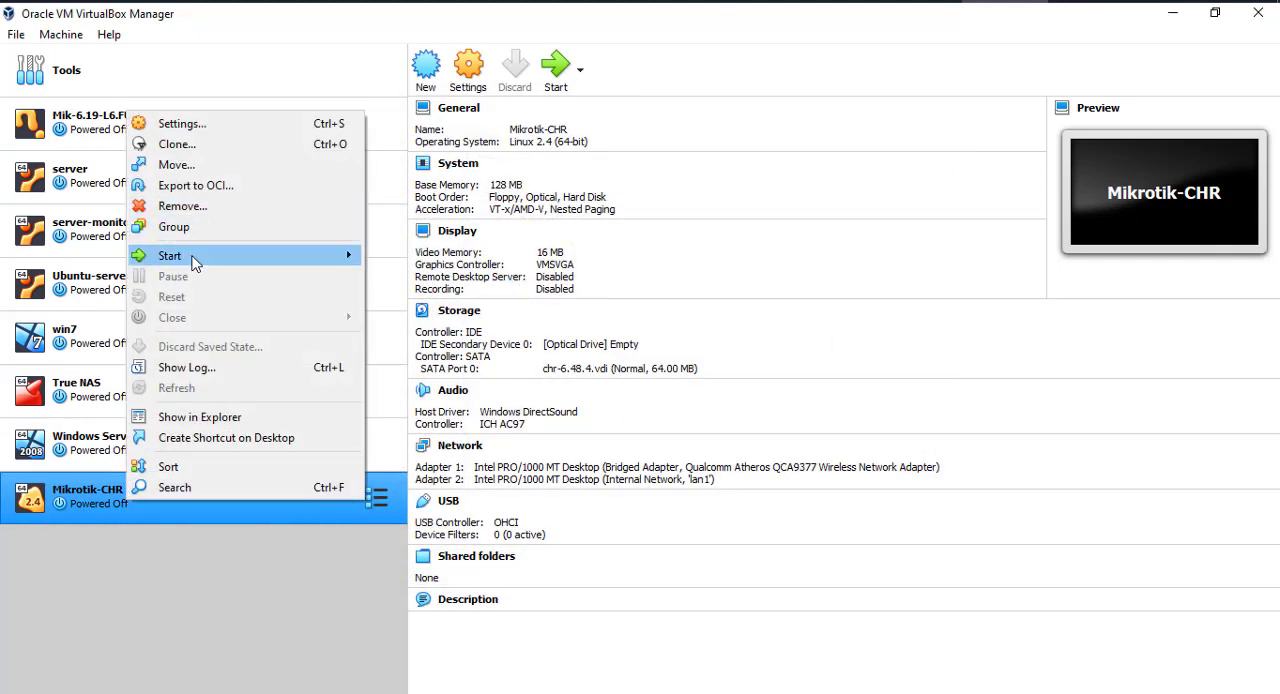
mouse_move(195, 262)
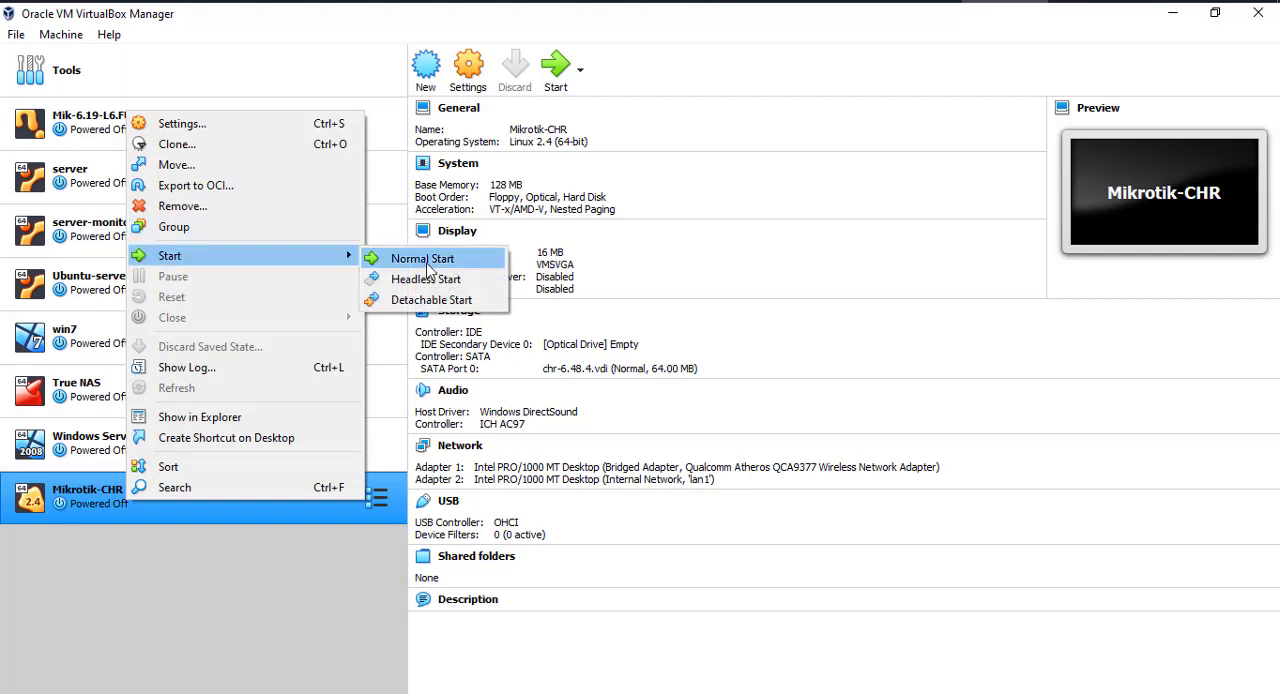
click(288, 596)
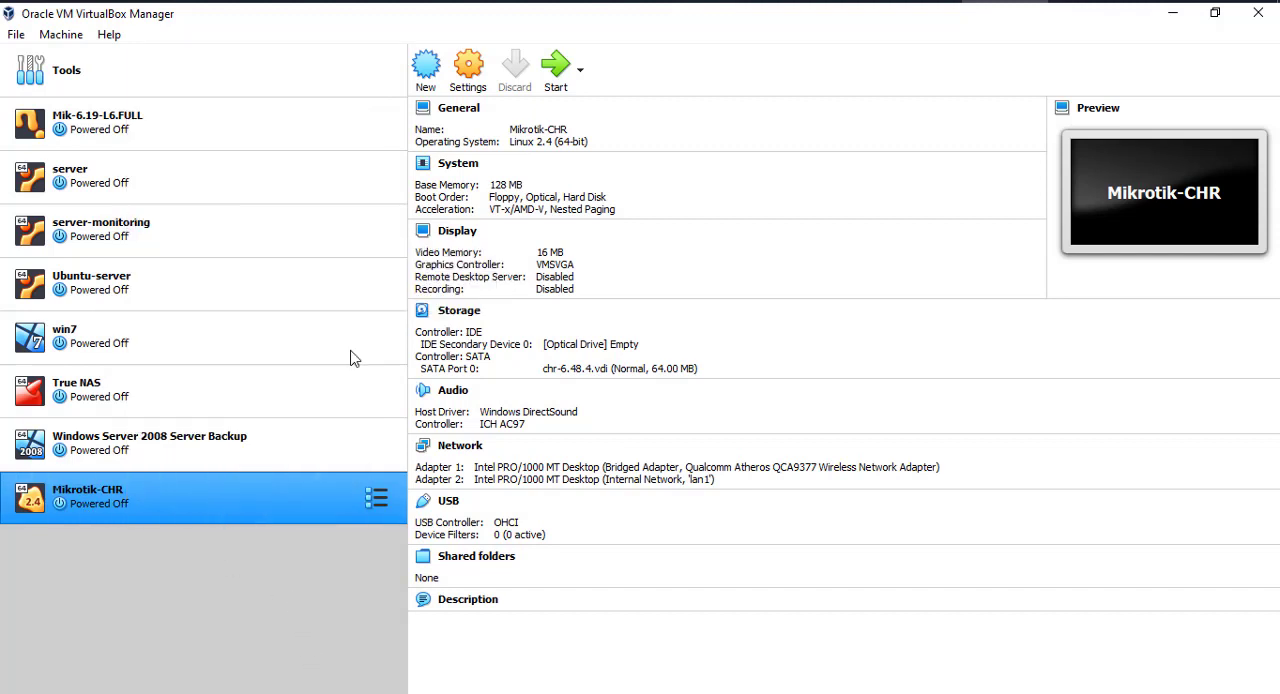
- Start the Mikrotik-CHR virtual machine and move its console window clear of the machine list
click(555, 67)
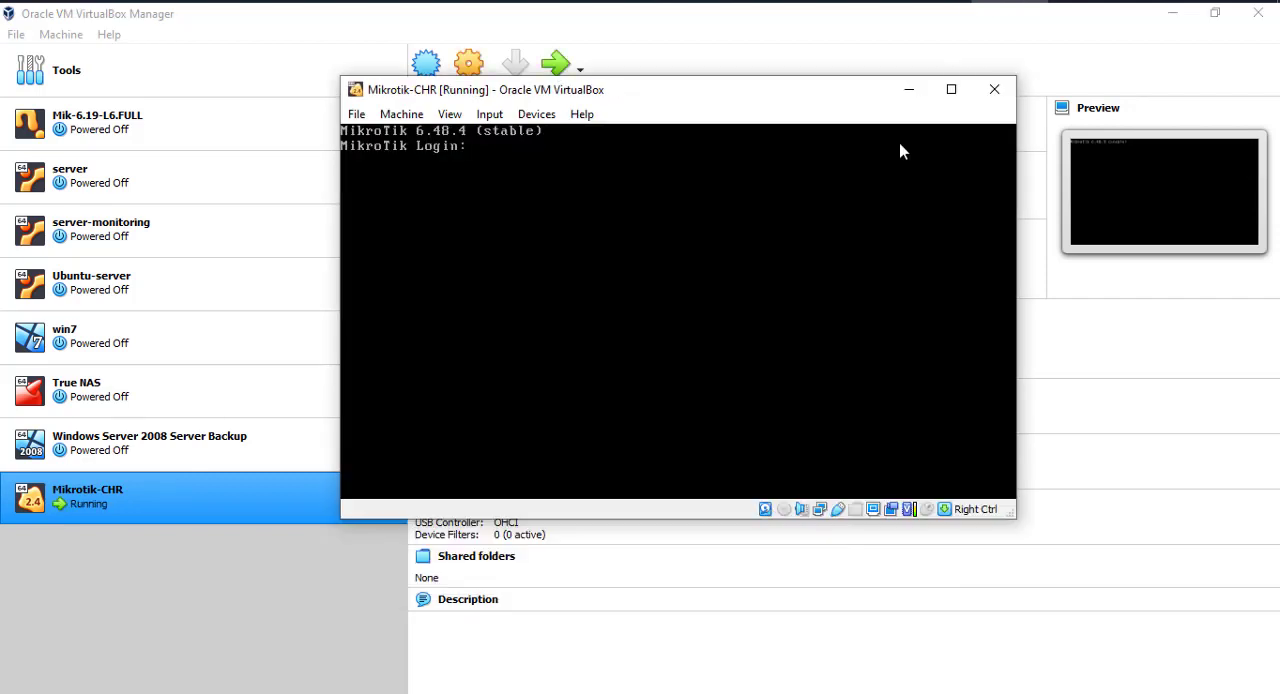
drag(785, 80, 805, 63)
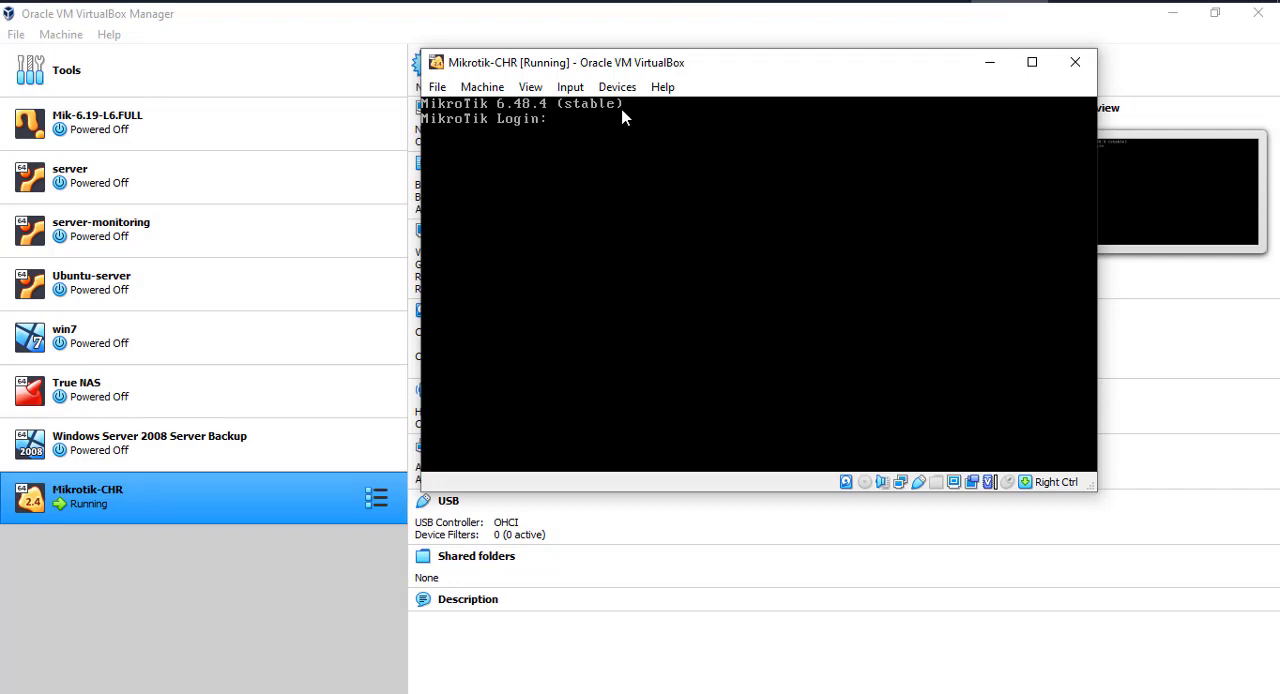
- Log in to the MikroTik console as admin with a blank password and decline viewing the software license
text(admin)
key(Return)
key(Return)
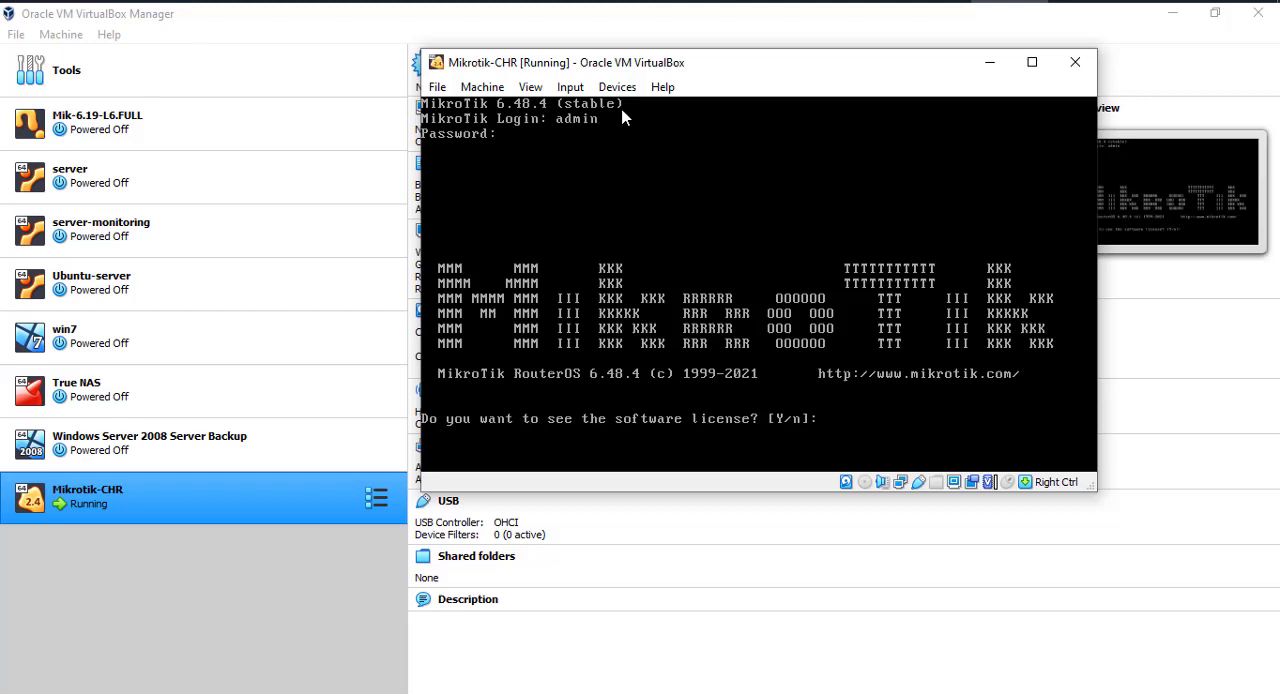
text(n)
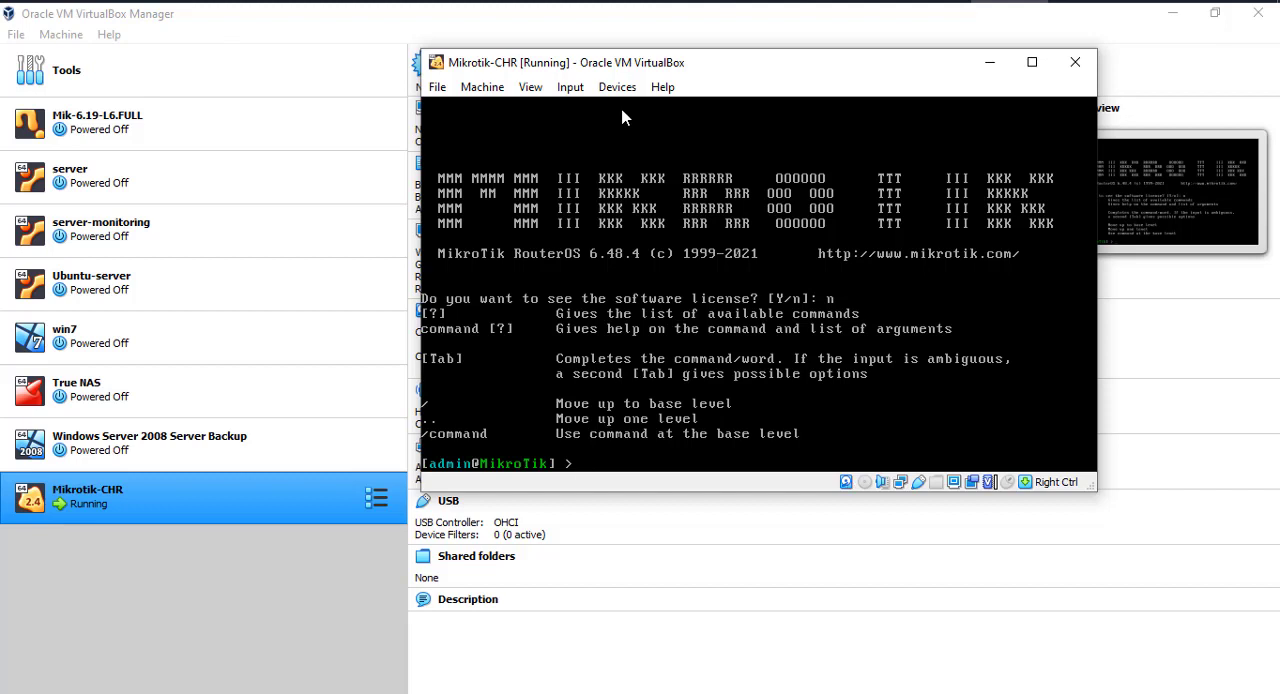
- List the router's network interfaces in the console with the command interface print
drag(688, 71, 684, 31)
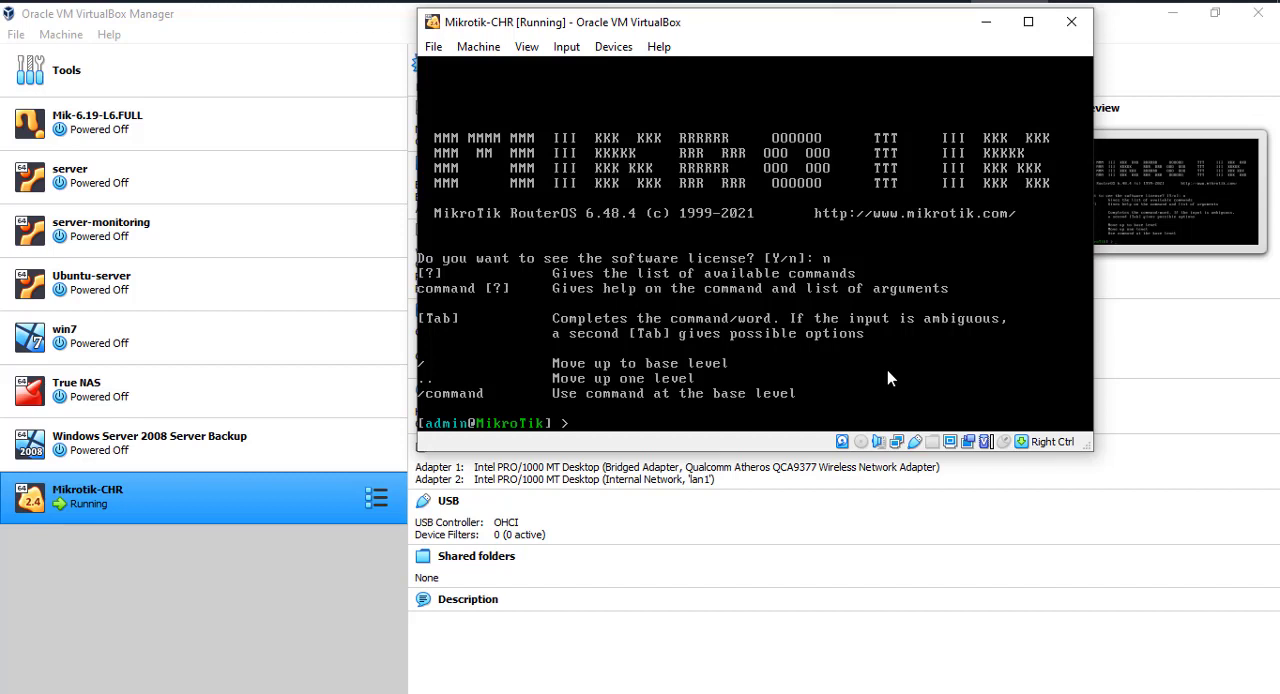
text(inetr)
text(rface )
text(print)
key(Return)
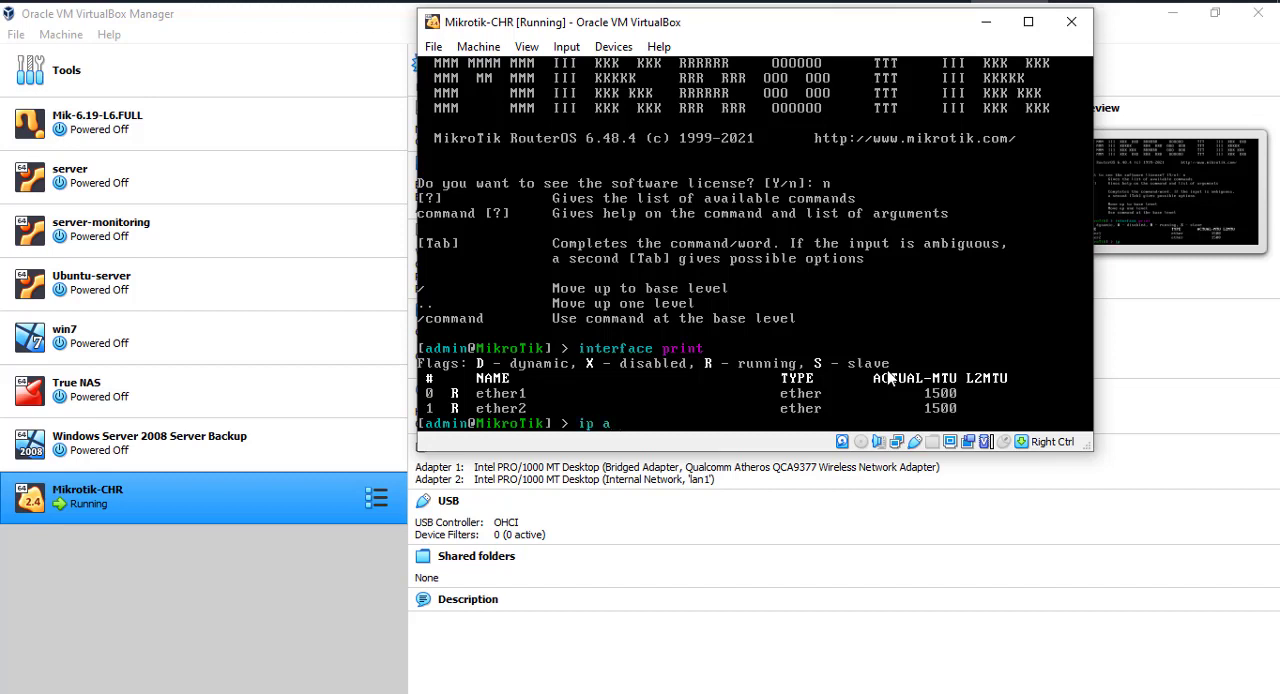
- List the router's IP addresses in the console with ip address print
text(ddress print)
key(Return)
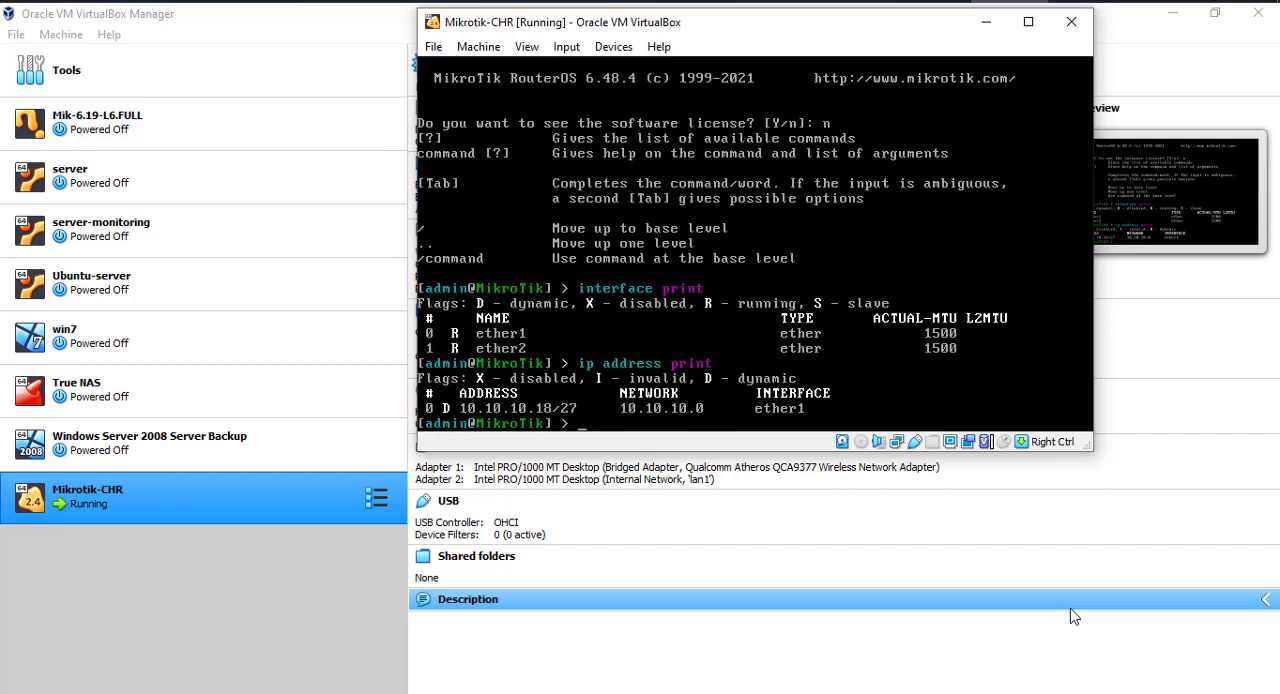
- Test internet connectivity by pinging 8.8.8.8, stop the ping, and list the available console commands
text(ping 8.8.8.8)
key(Return)
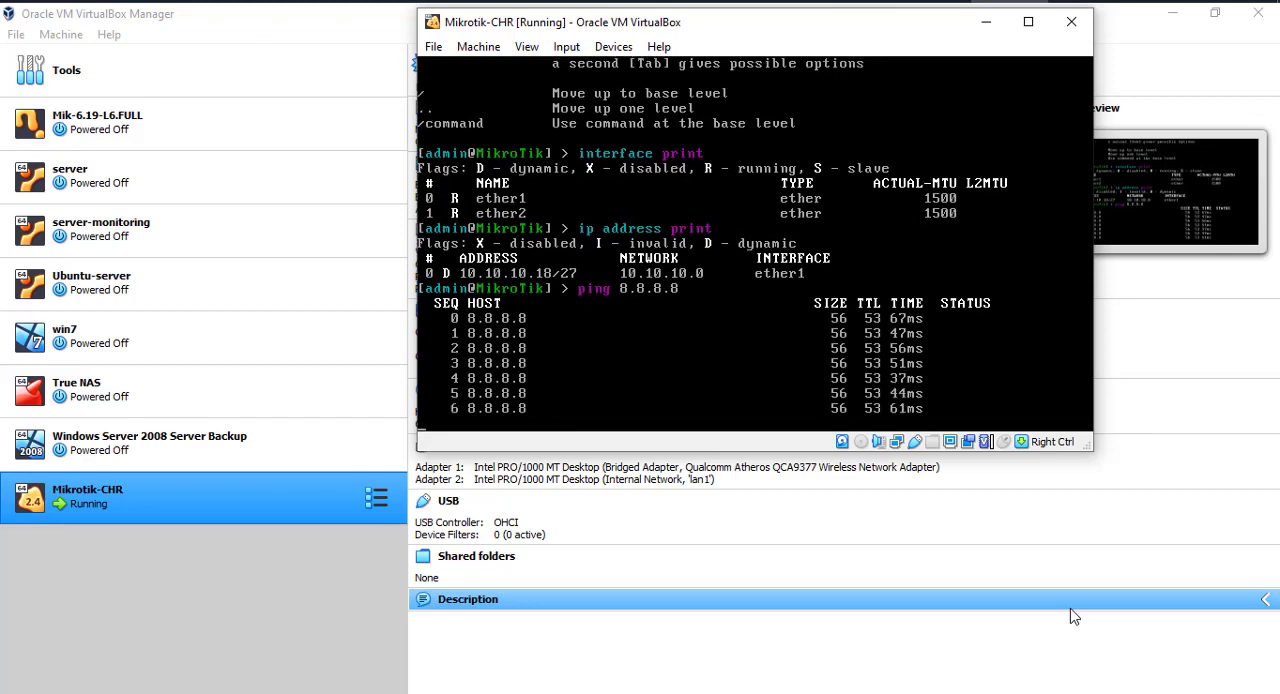
key(ctrl+c)
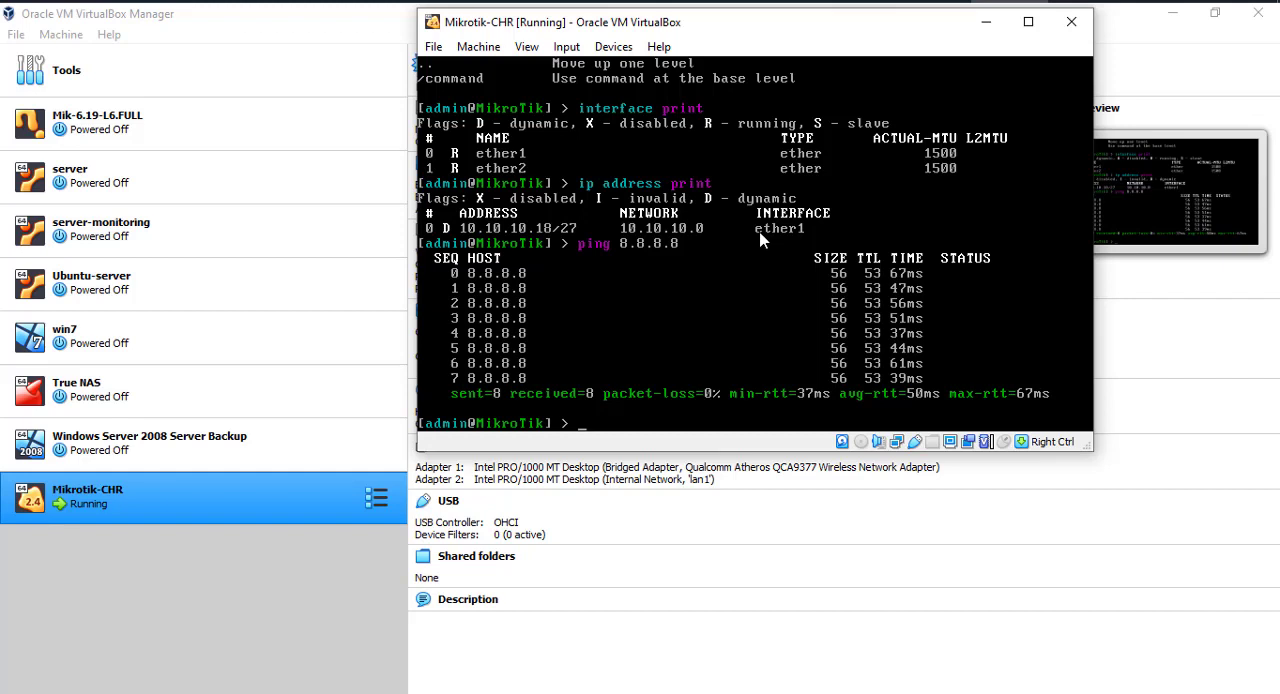
key(question)
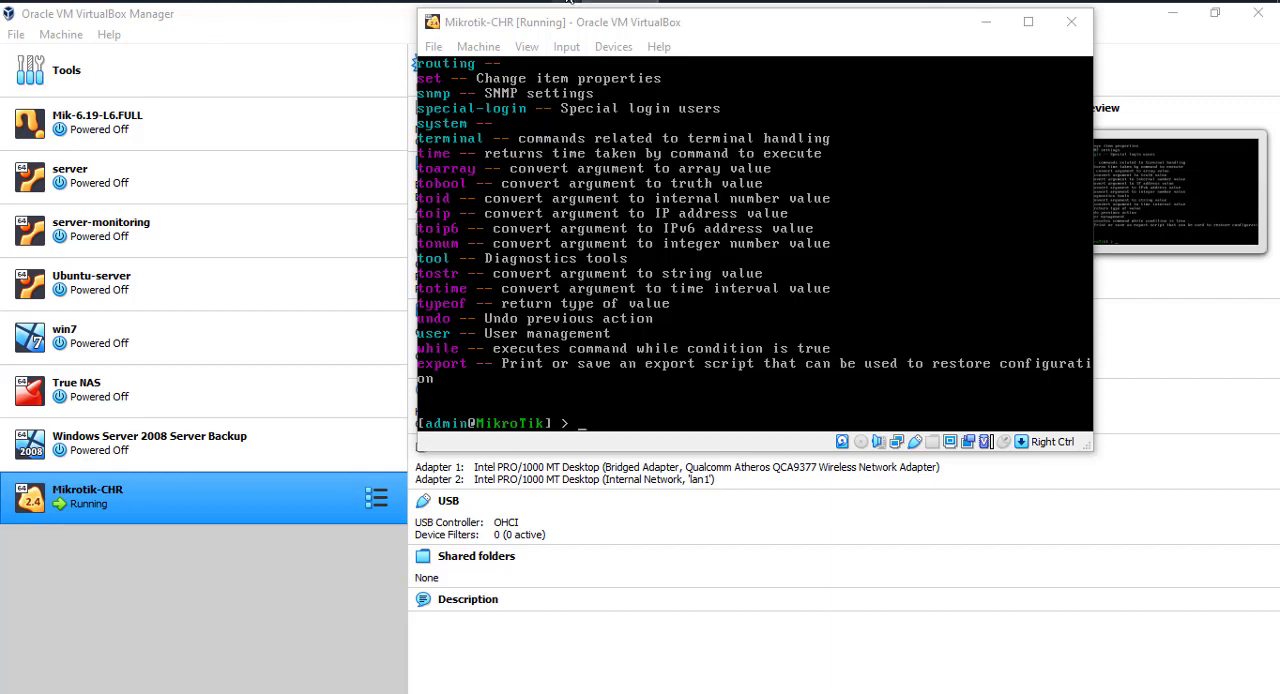
- Open WinBox and refresh its list of neighboring routers
right_click(585, 2)
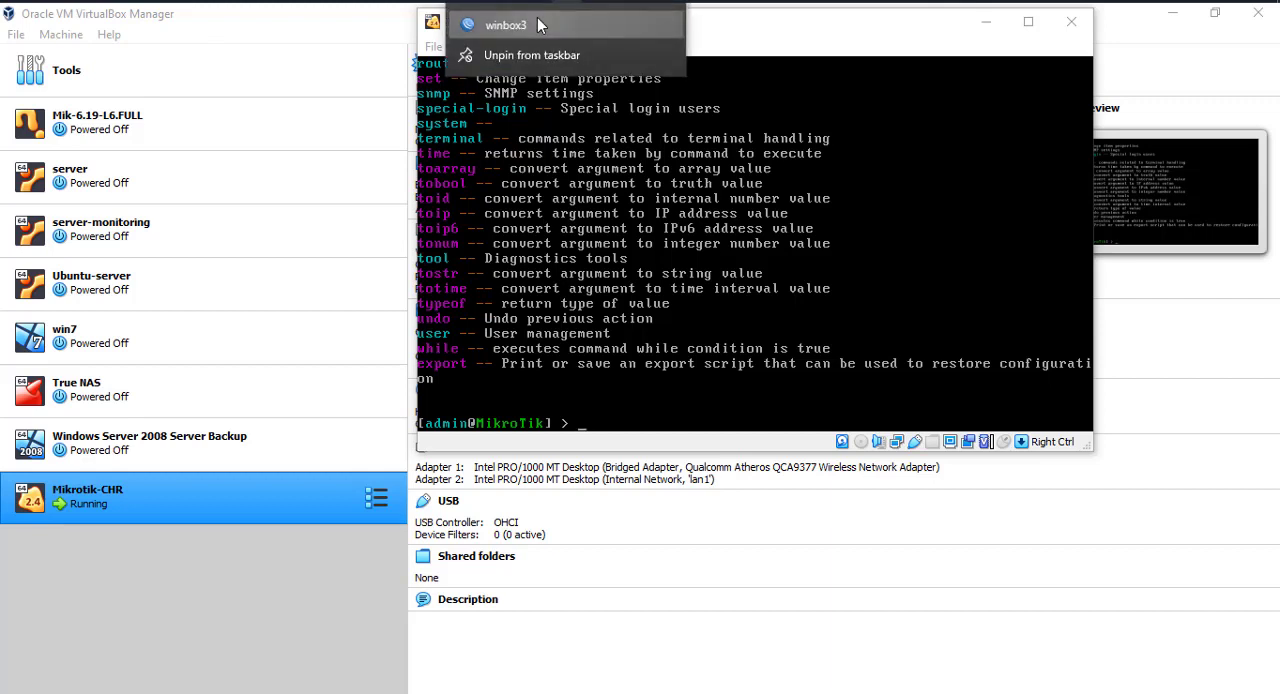
click(651, 252)
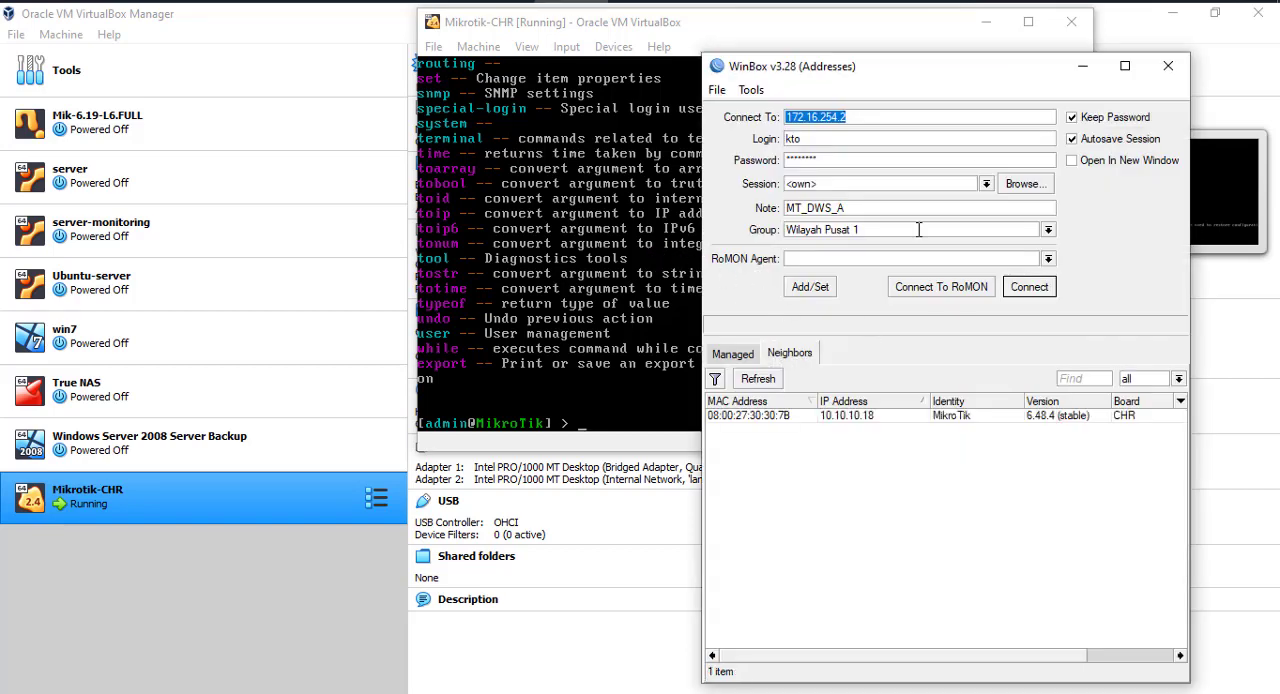
drag(927, 72, 1006, 30)
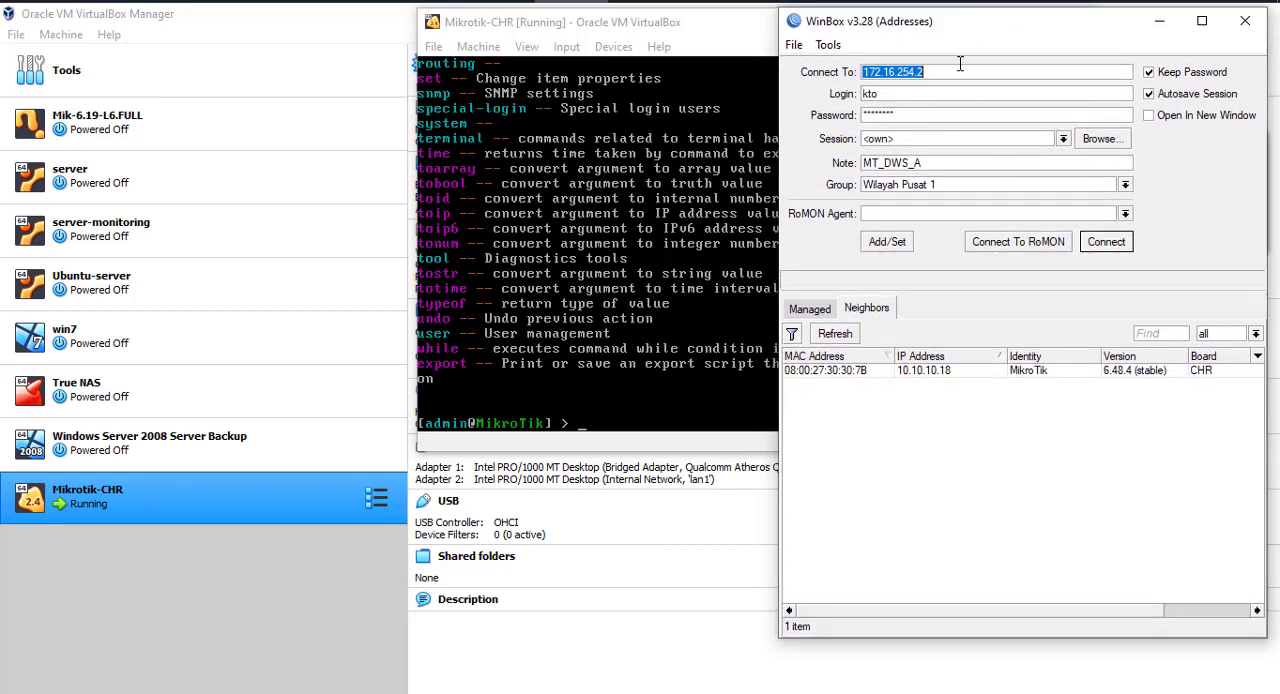
click(869, 312)
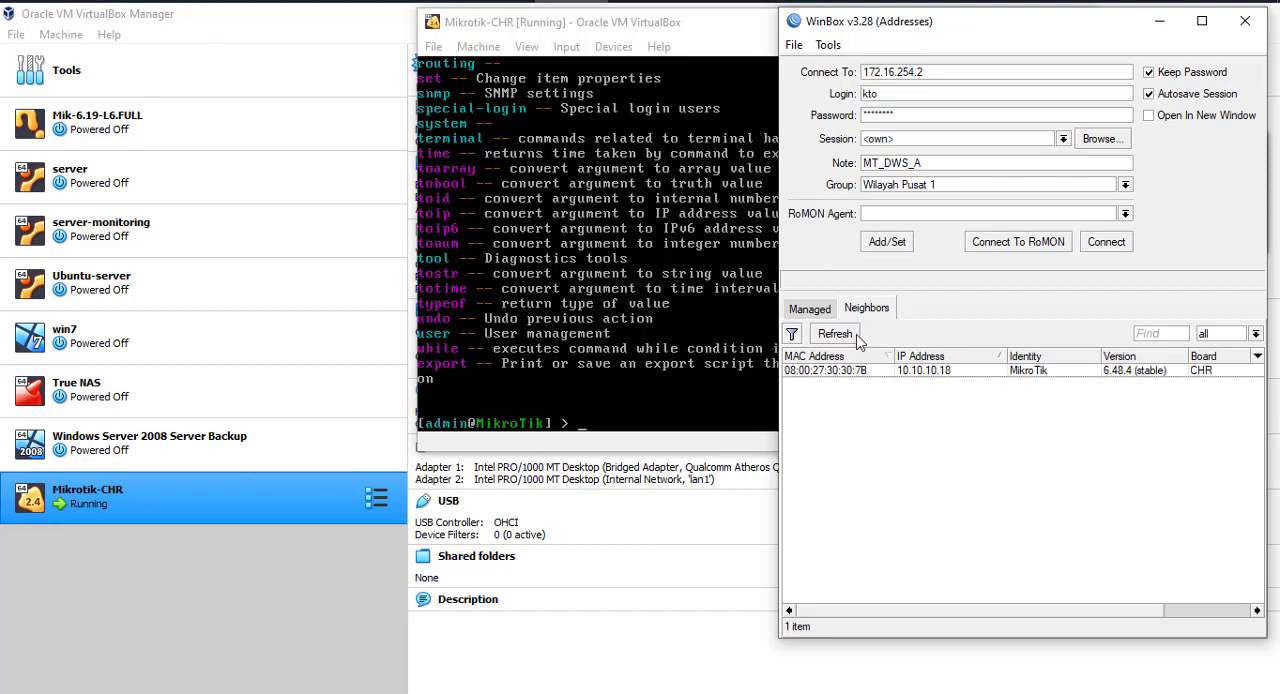
click(845, 336)
click(846, 337)
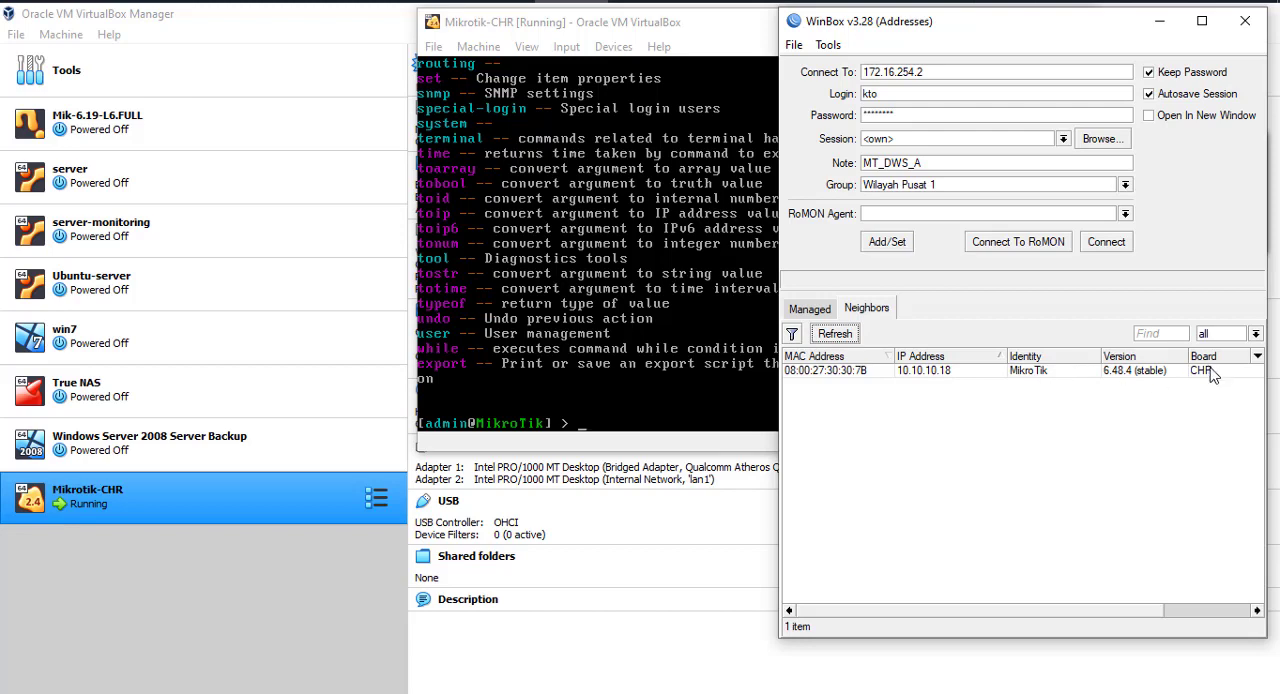
- Return to the Mikrotik-CHR console and run ip address print again to check the router's address
click(626, 316)
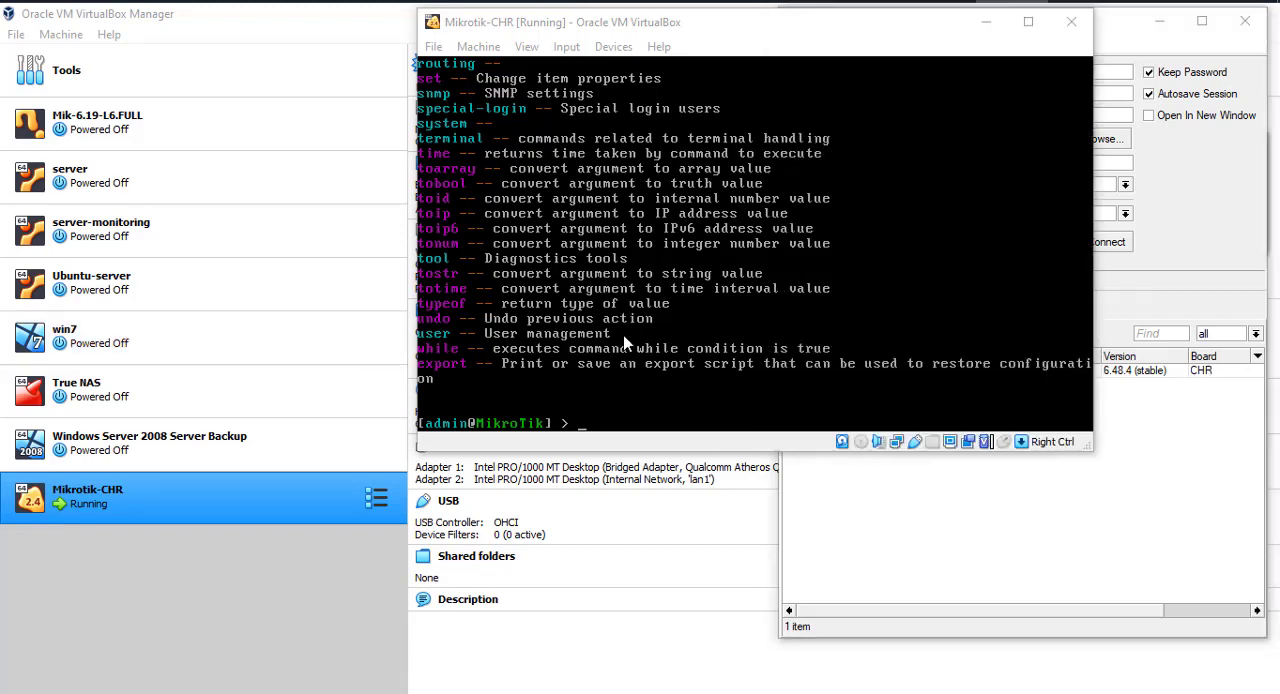
click(791, 349)
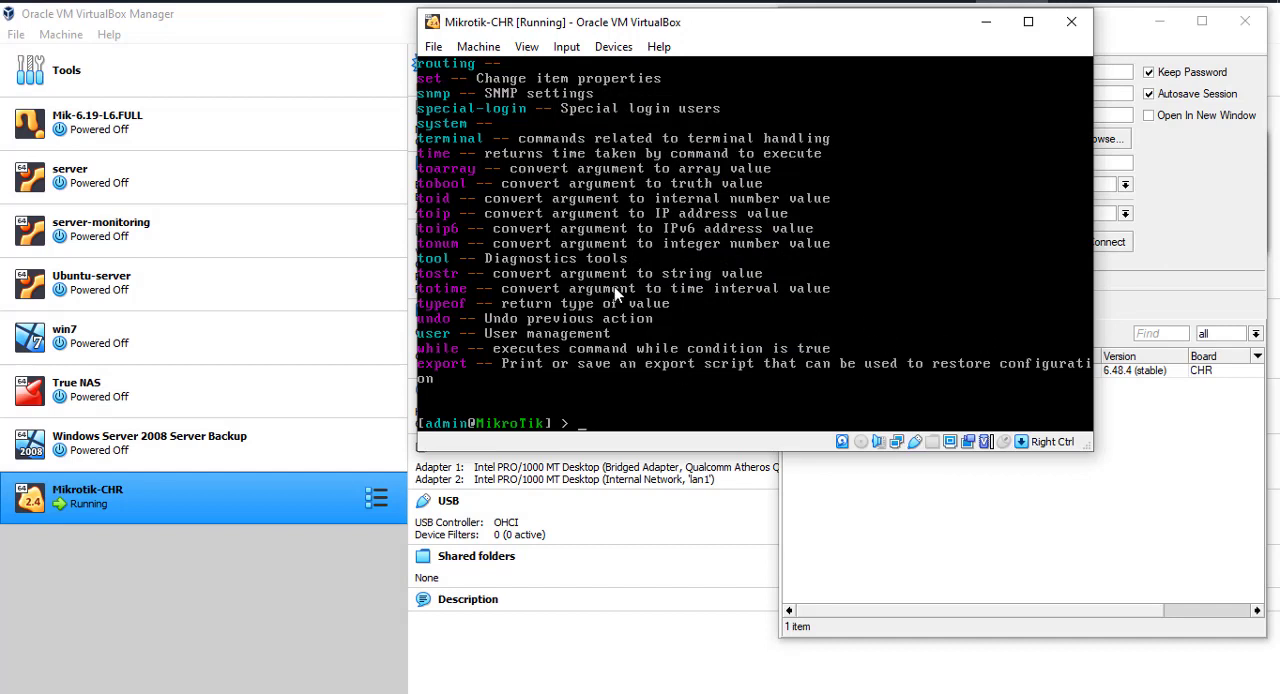
text(ip address print)
key(Return)
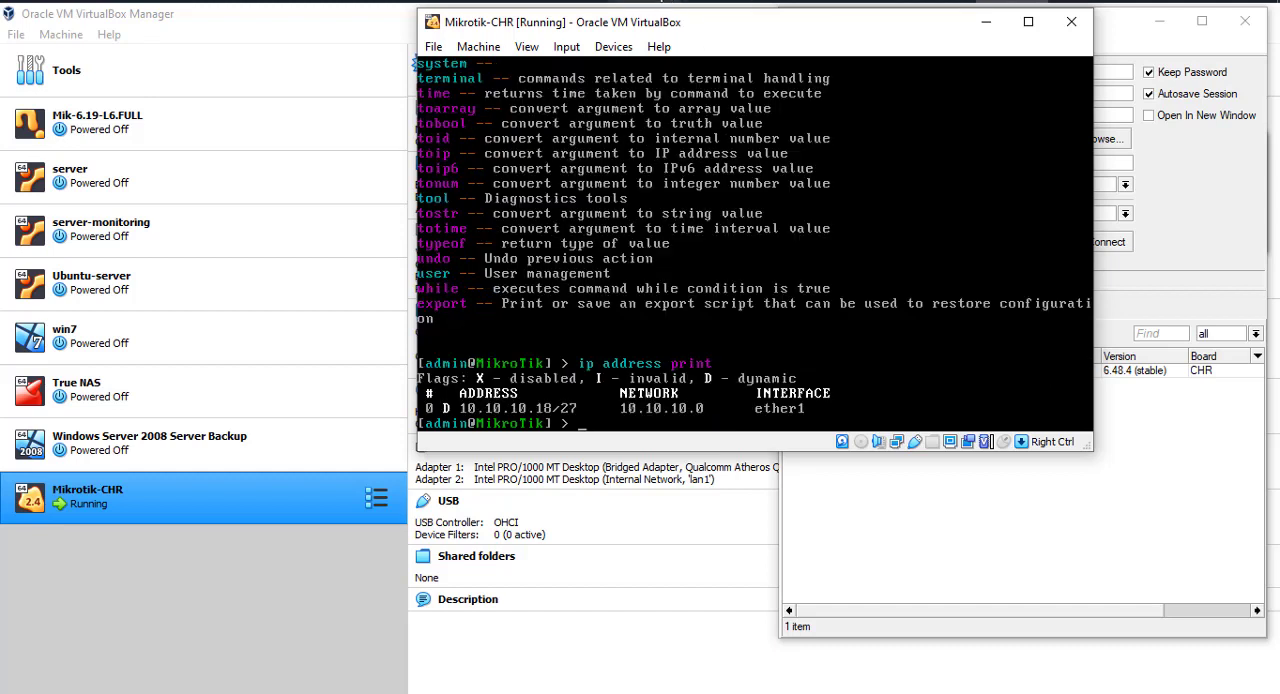
- In WinBox, connect to the neighbor at 10.10.10.18 as admin with the password cleared, and enlarge the session window
click(988, 456)
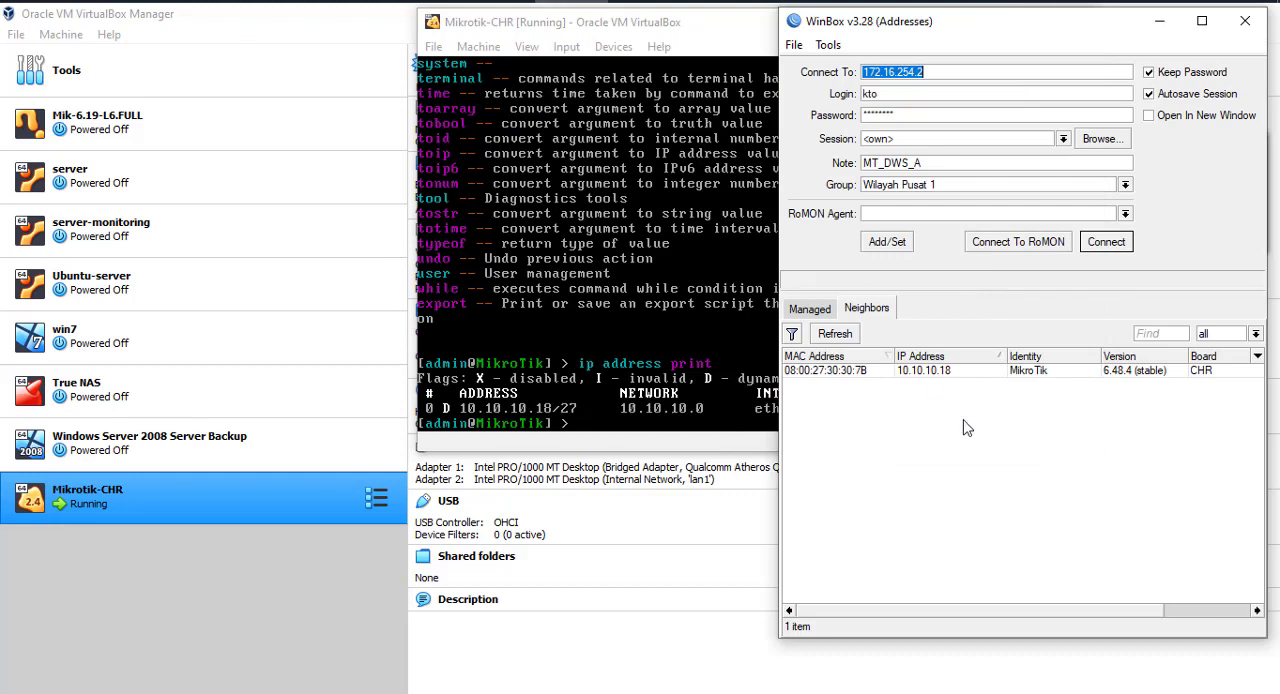
click(930, 378)
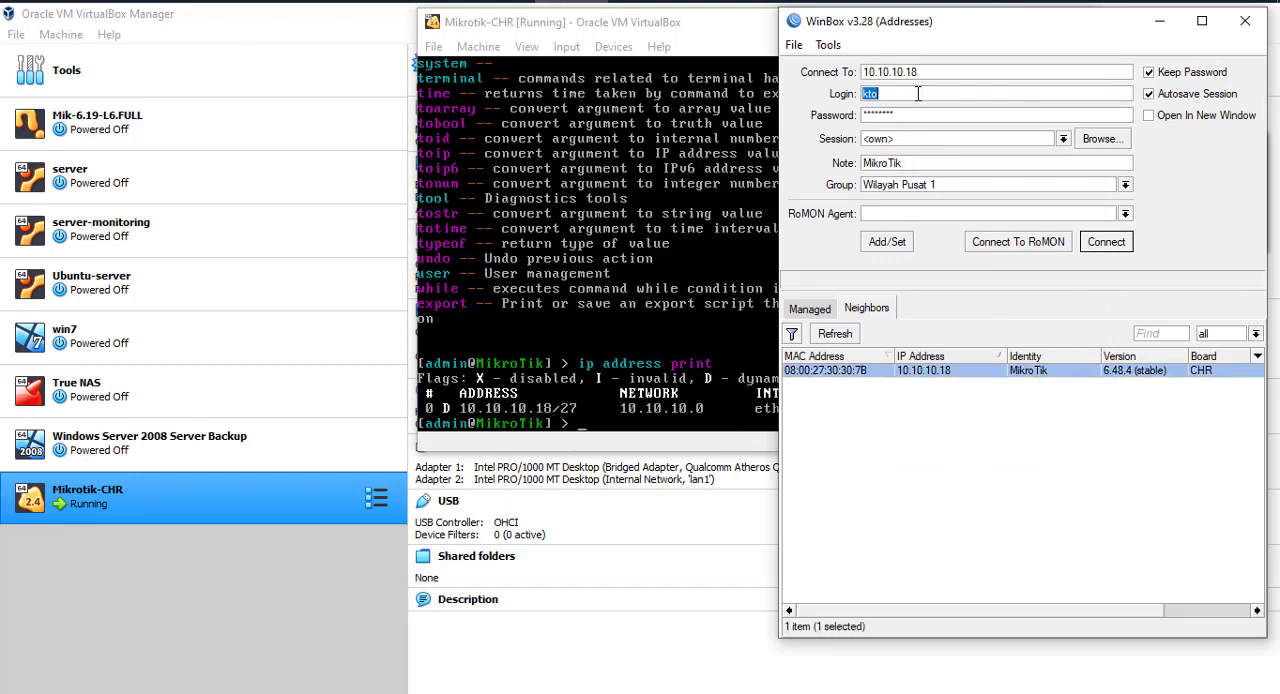
text(admin)
key(Tab)
key(BackSpace)
click(1105, 252)
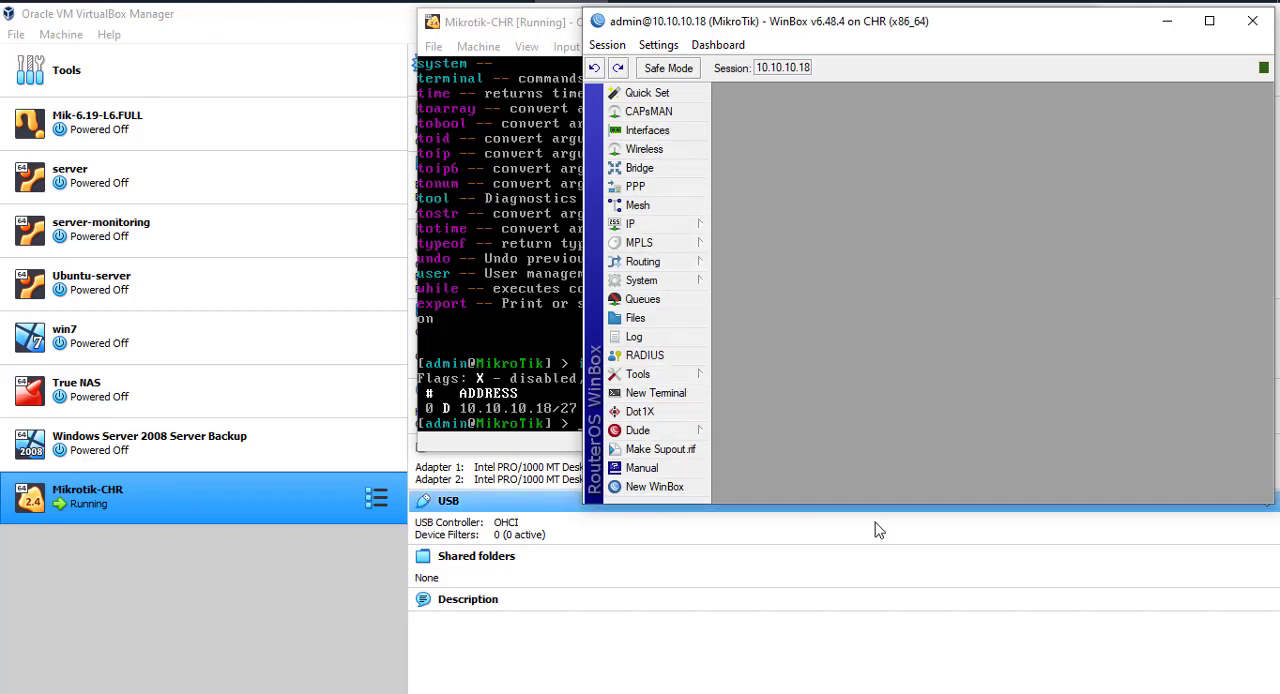
drag(883, 507, 880, 580)
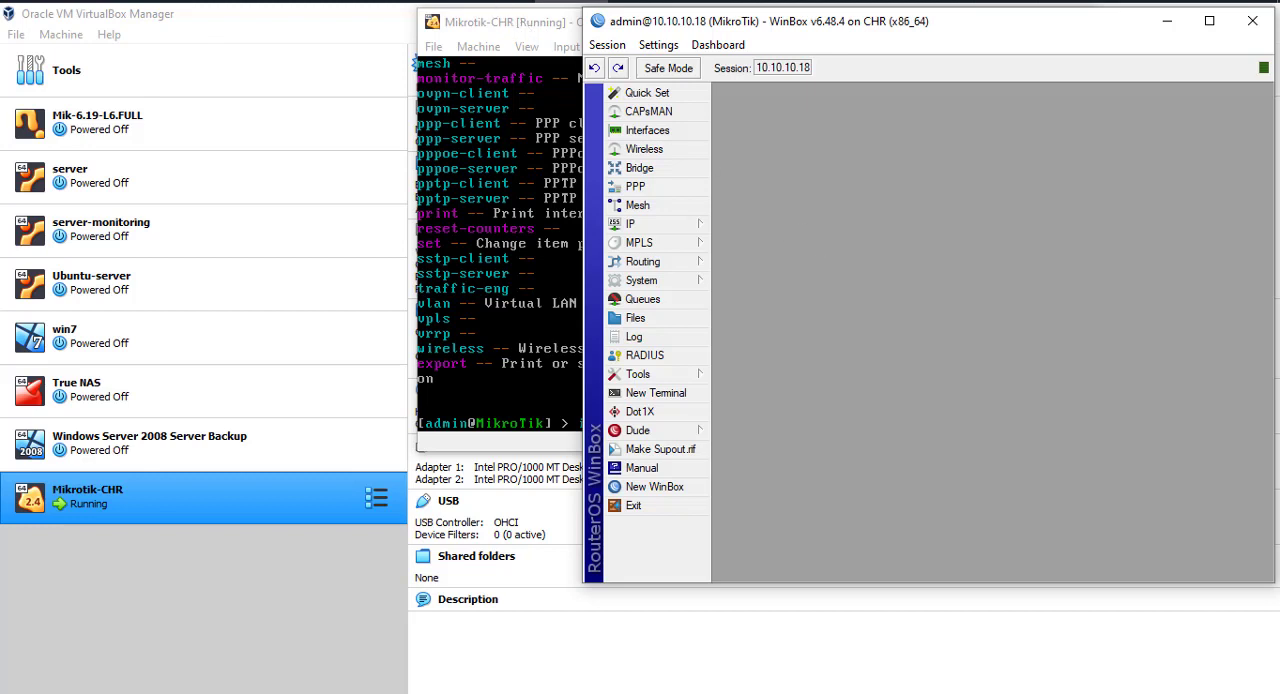
- In Firefox, open the router's web interface at 10.10.10.18 in a new tab and switch from Quick Set to the WebFig view
mouse_move(510, 2)
click(520, 60)
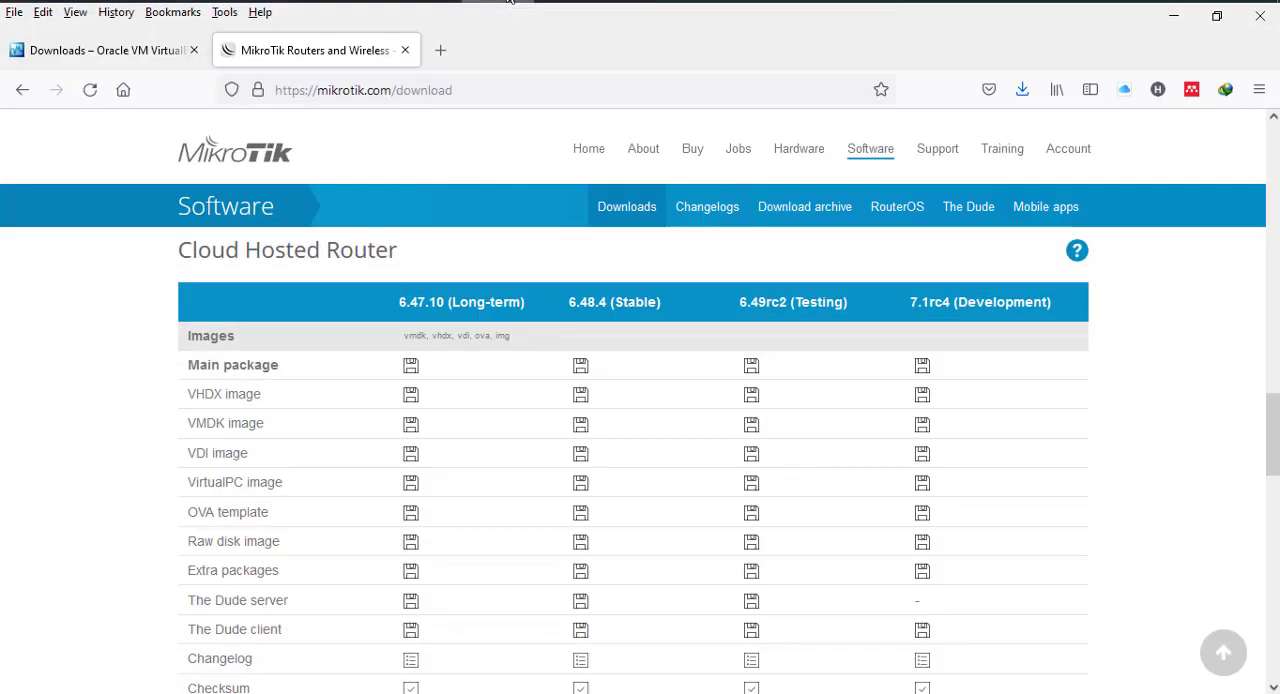
click(440, 49)
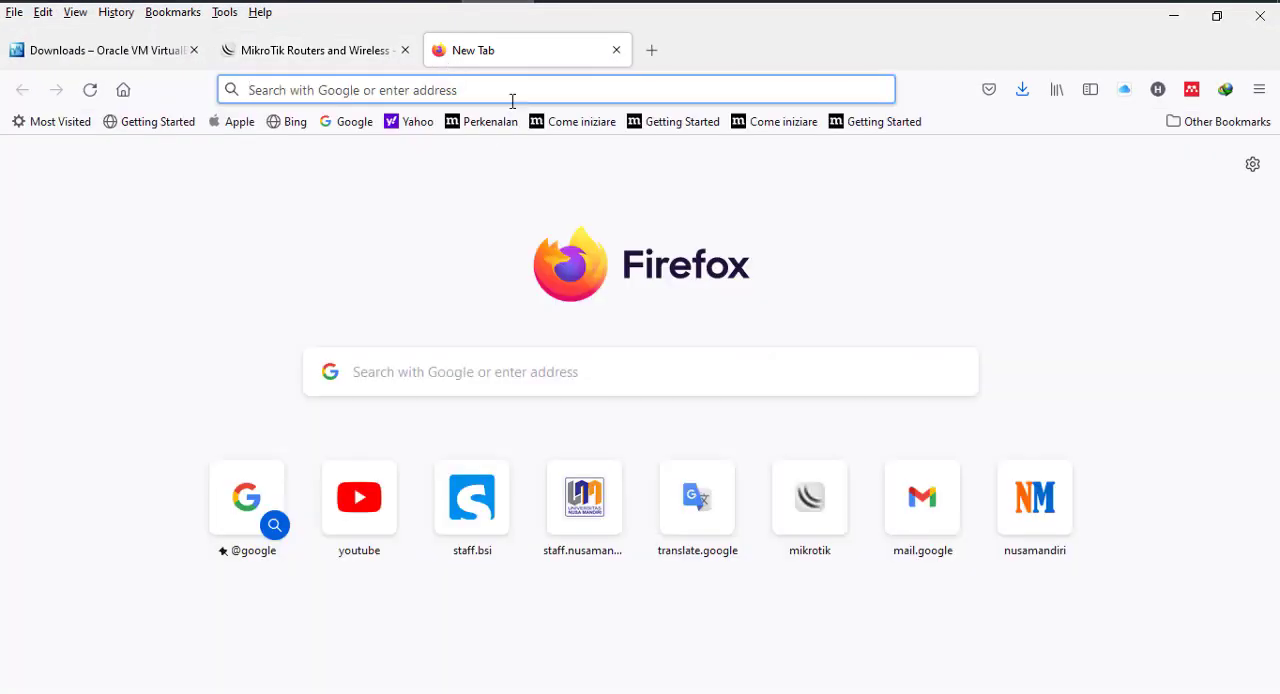
click(512, 100)
text(10.10)
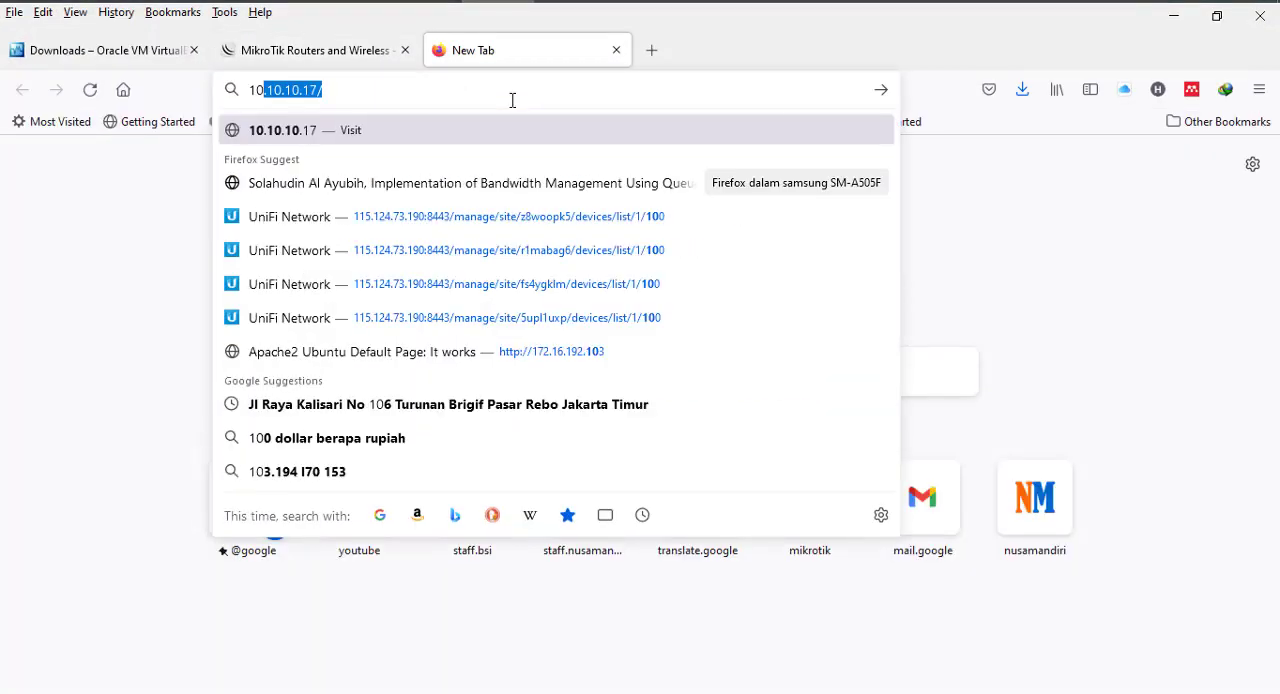
text(.10.1)
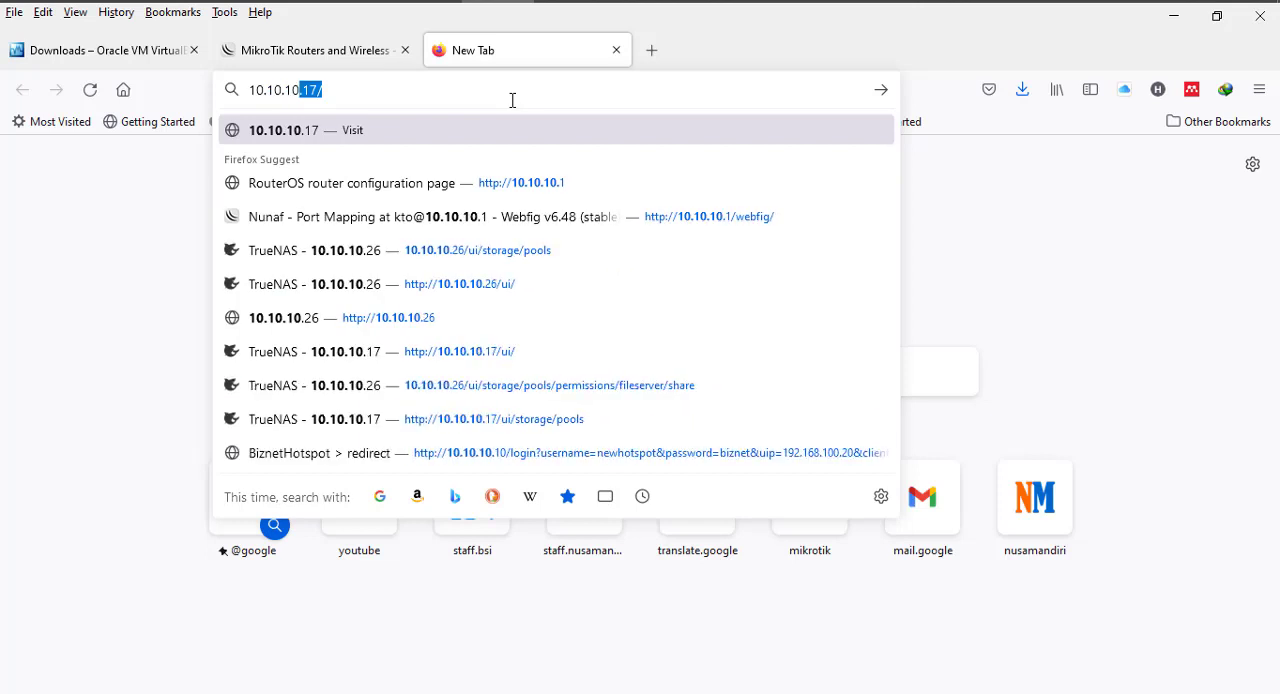
text(8)
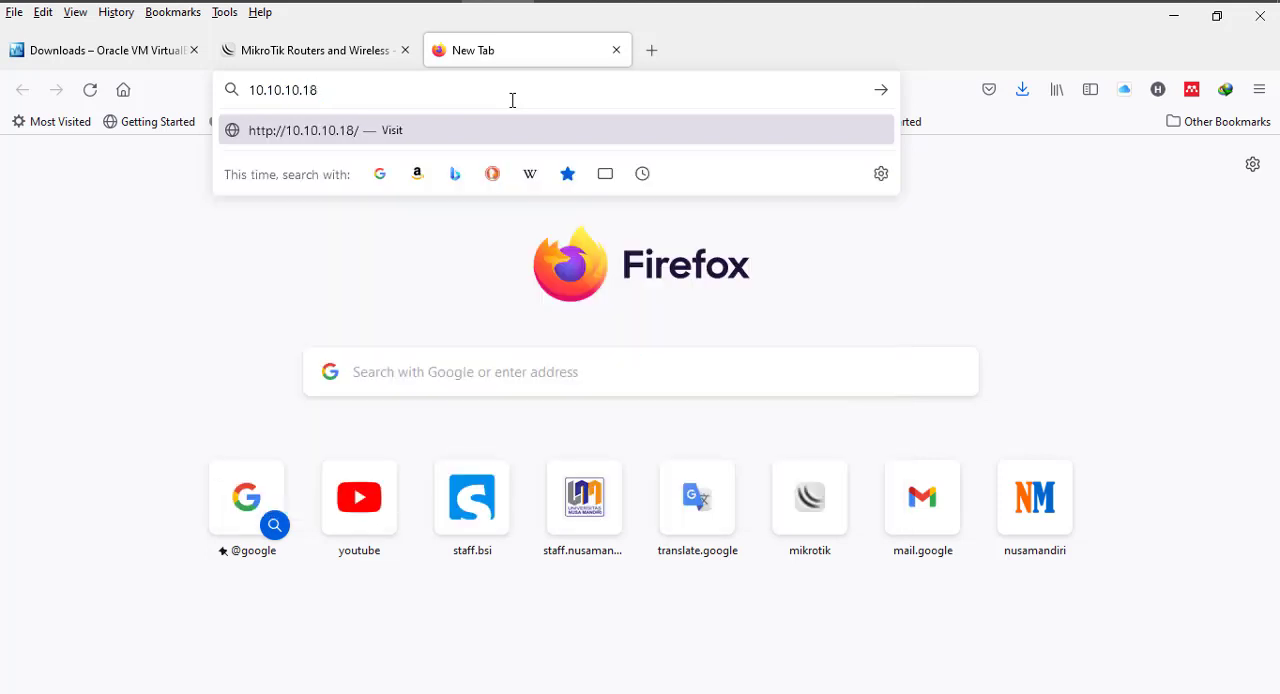
key(Return)
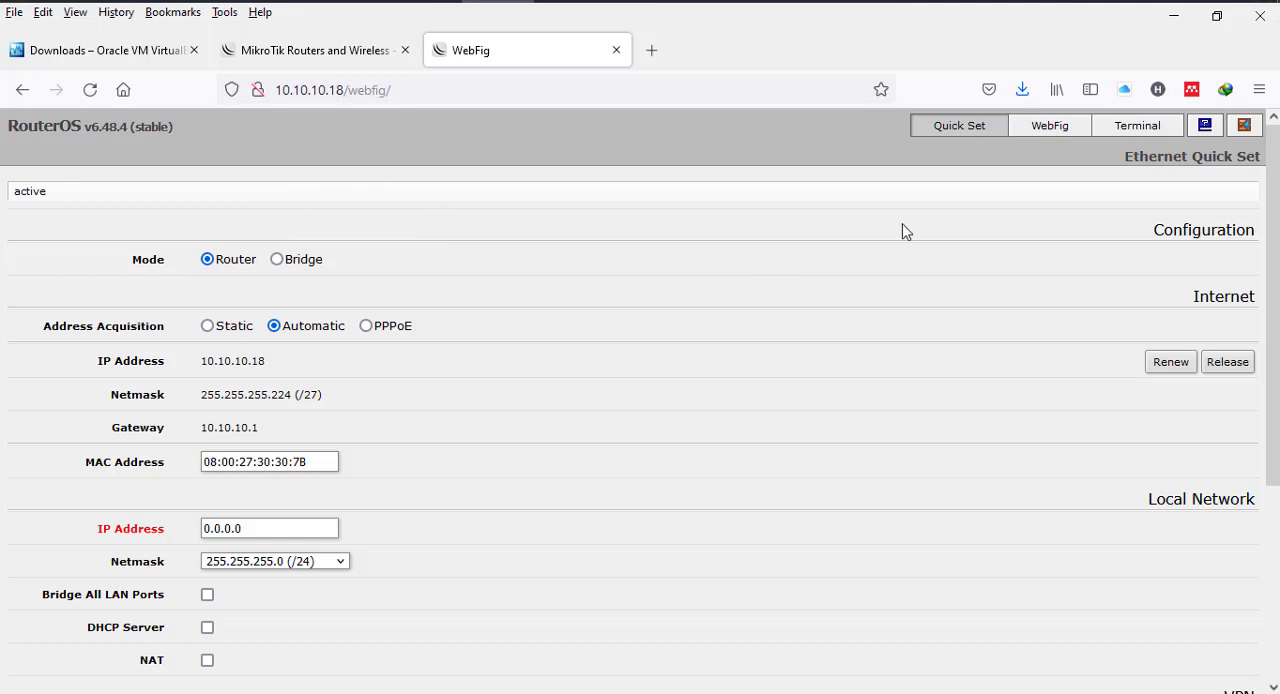
click(1052, 127)
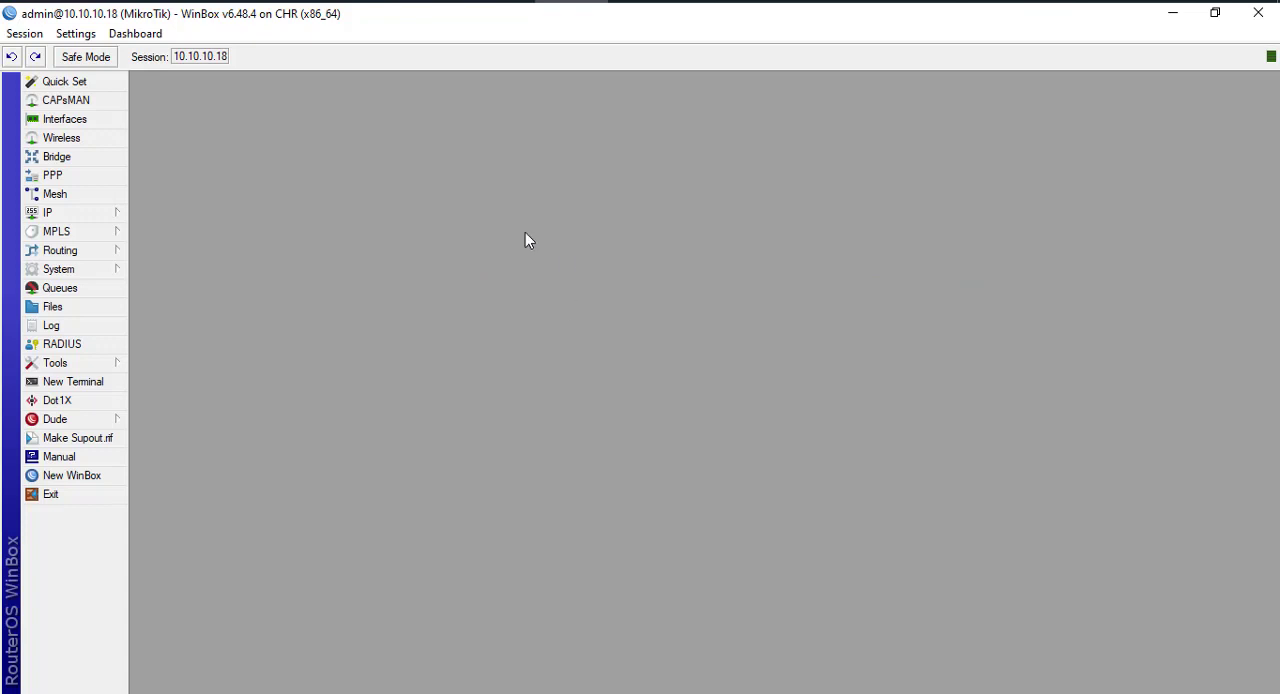
click(103, 220)
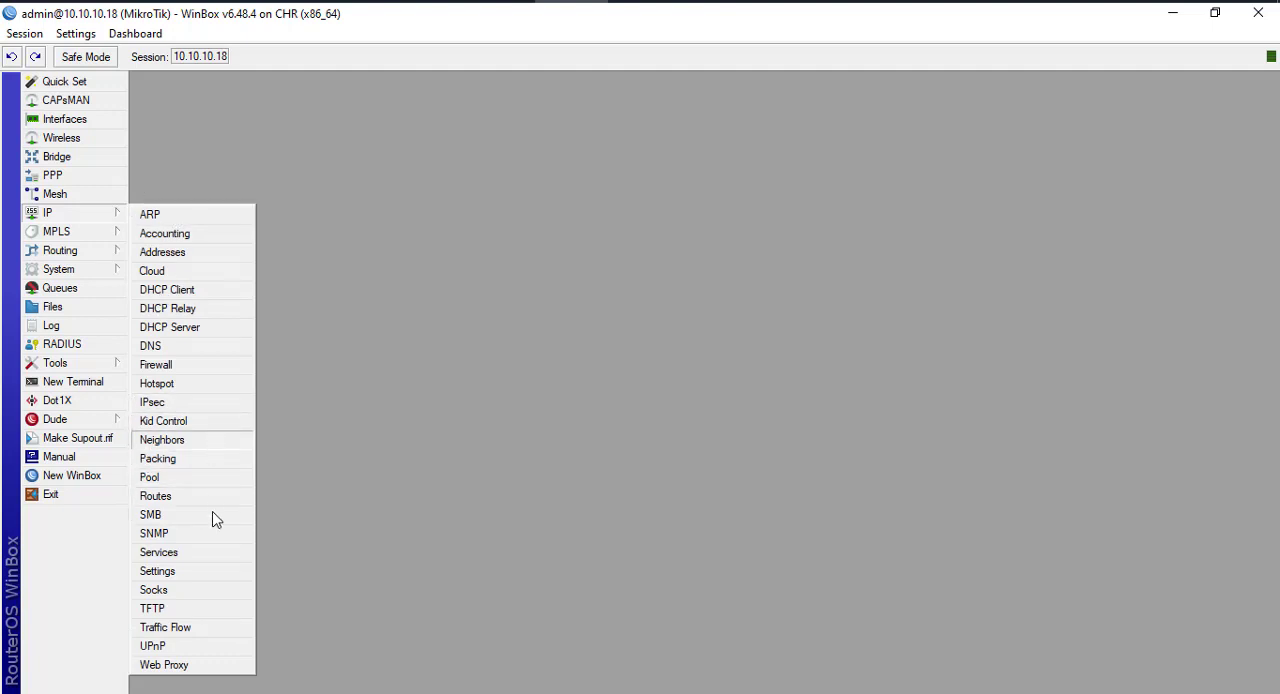
click(474, 493)
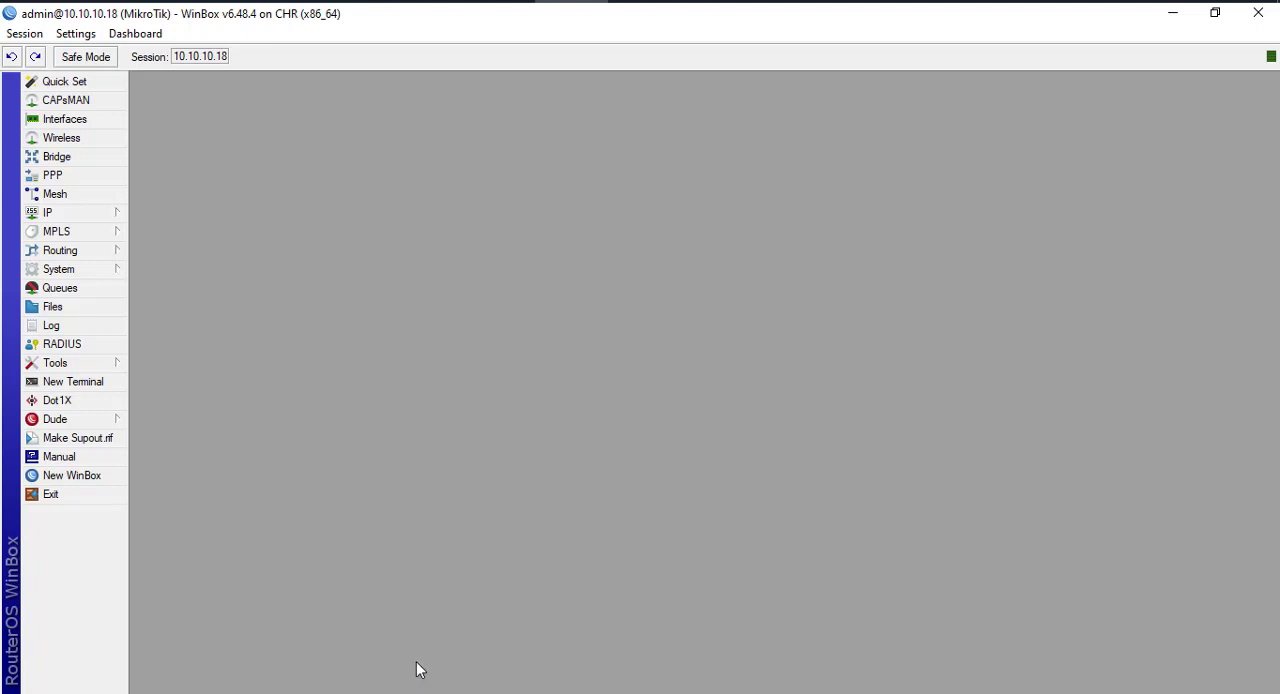
click(101, 214)
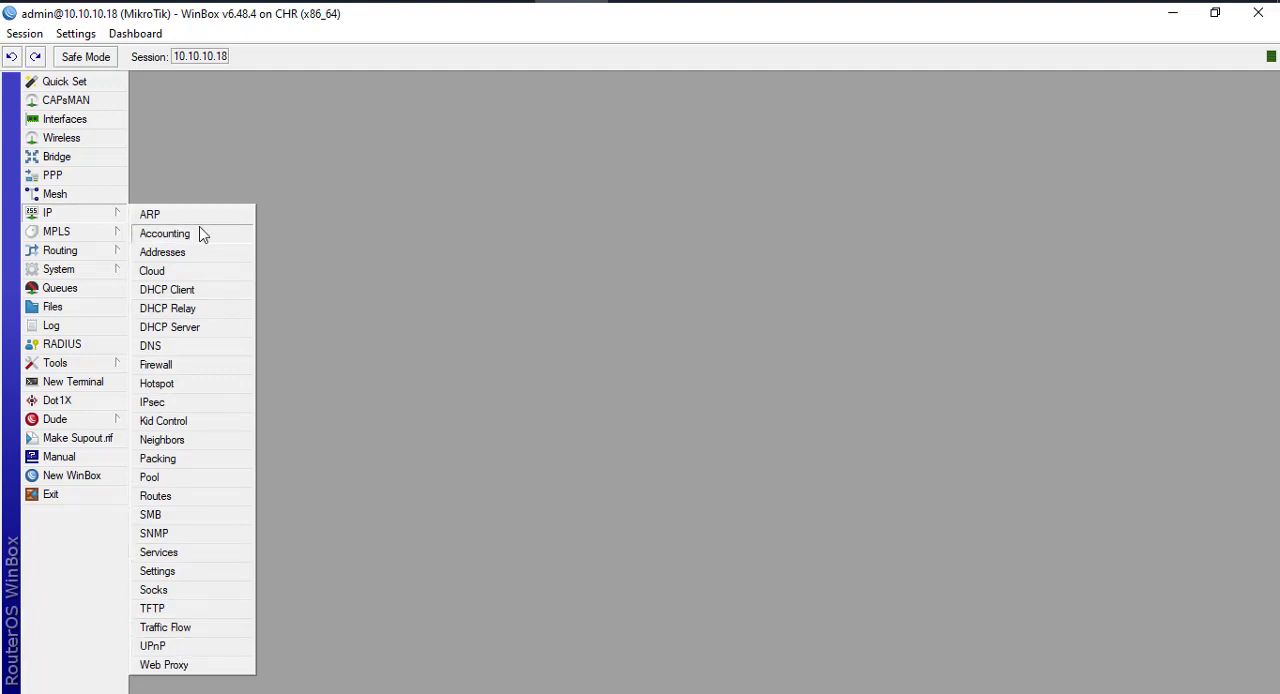
click(686, 259)
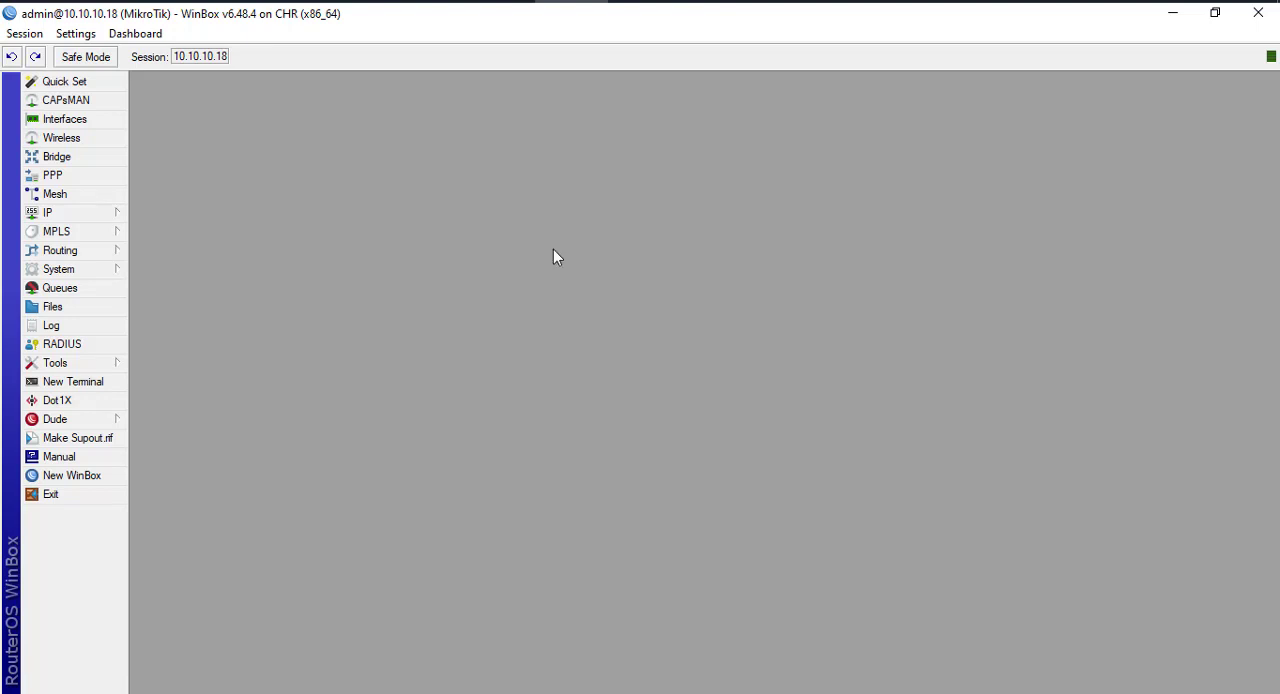